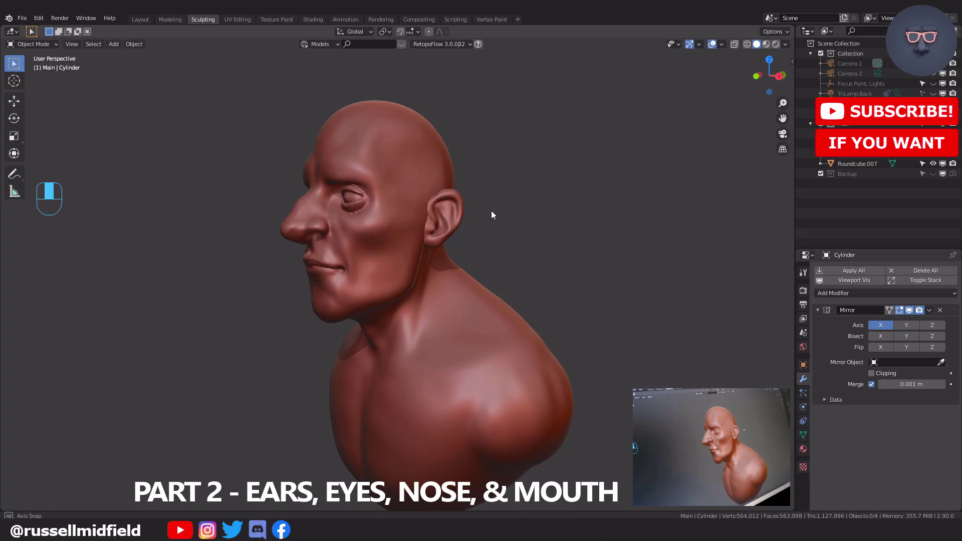
Step: Open BustSculpt-Dish-Front.png in the Dropbox blueprints folder and go on to the next reference image
middle_drag(491, 215, 535, 212)
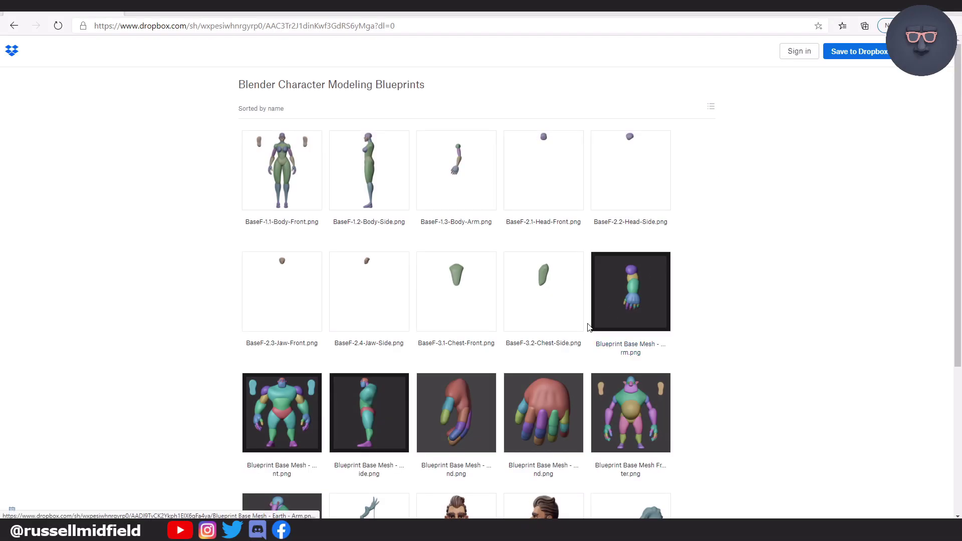
scroll(590, 326, down, 4)
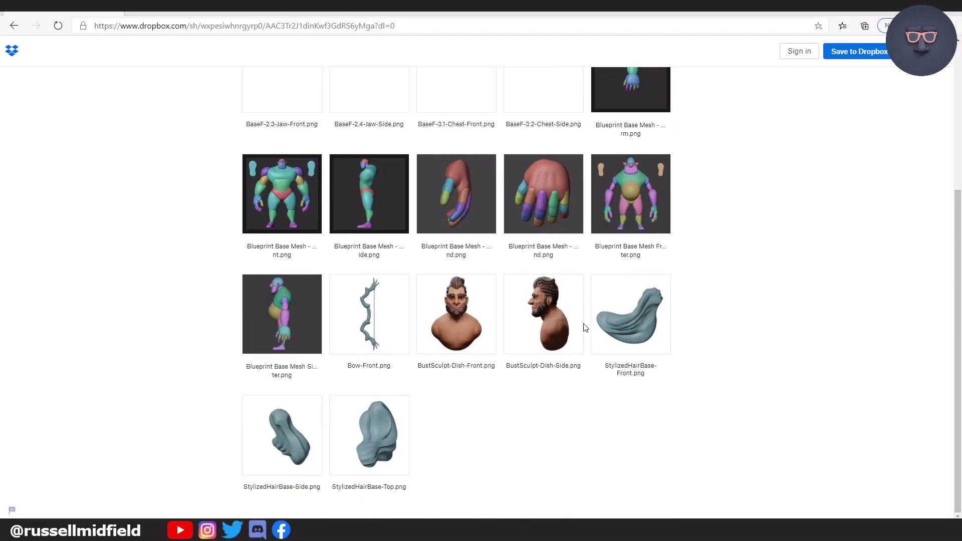
click(470, 335)
key(Right)
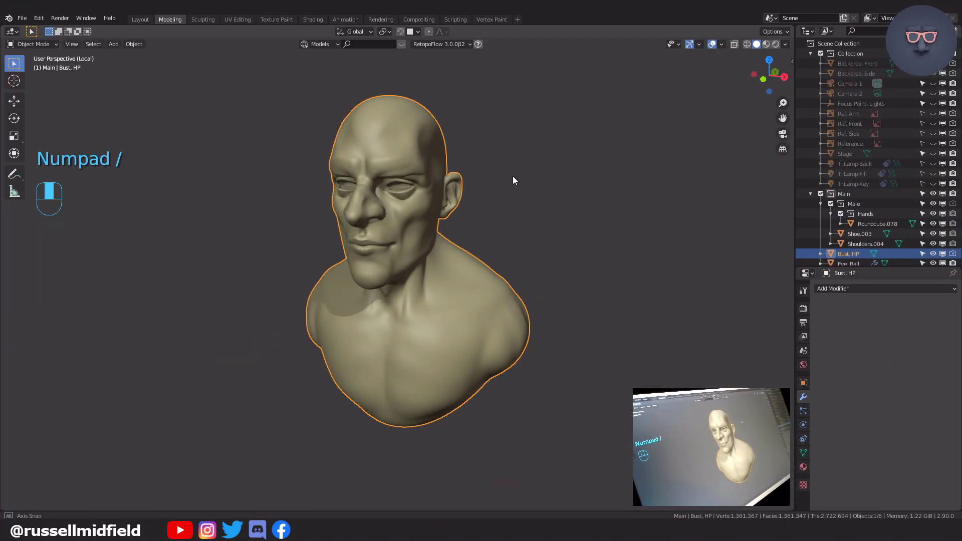
Step: Put the Bust, HP mesh into Sculpt Mode and choose the Mask brush
mouse_move(513, 176)
middle_down()
mouse_move(468, 170)
mouse_move(482, 170)
middle_up()
key(ctrl+Tab)
click(494, 228)
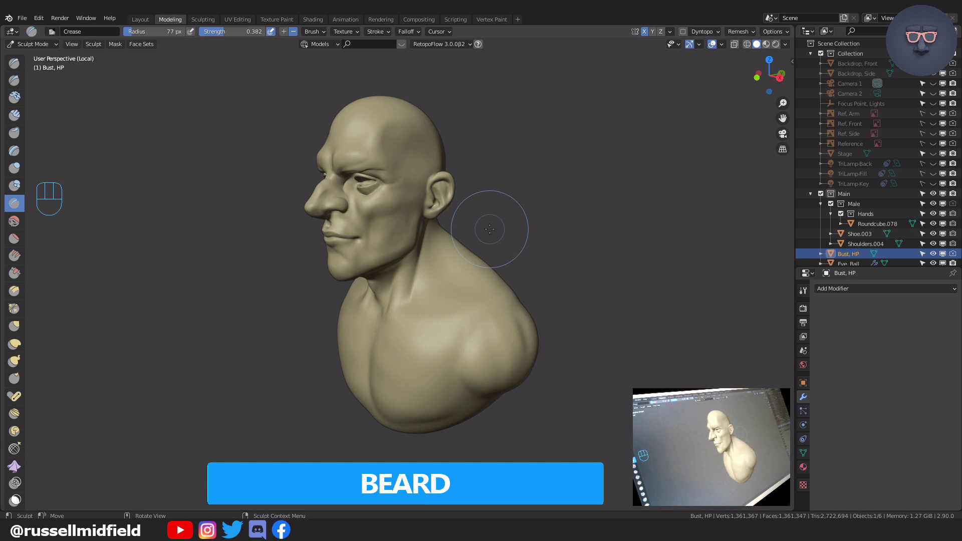
key(m)
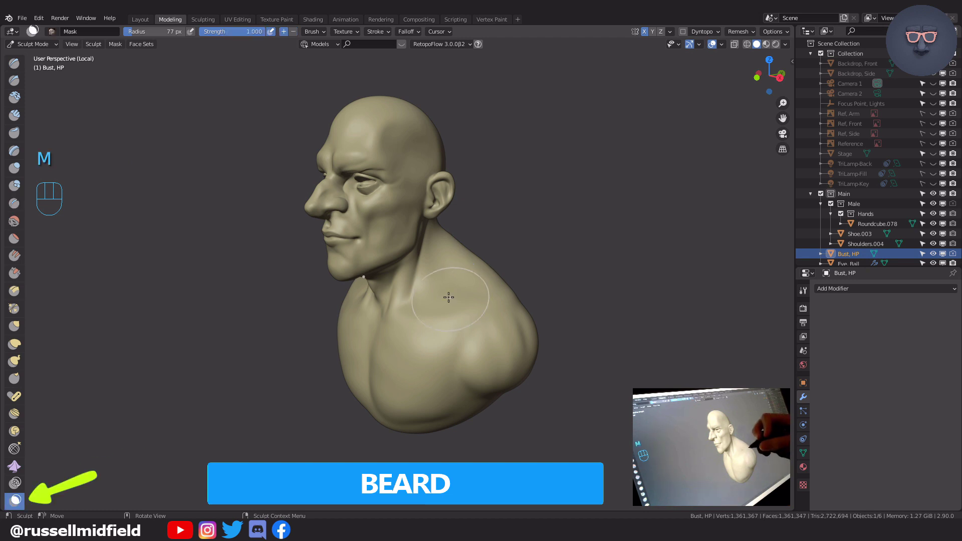
Step: Mask the beard area in right side view, from the sideburn along the jaw to the chin, with a 45 px brush radius
key(f)
click(430, 263)
key(KP_3)
ctrl+middle_drag(427, 273, 406, 193)
mouse_move(479, 177)
mouse_down()
mouse_move(480, 206)
mouse_move(446, 291)
mouse_move(300, 345)
mouse_move(448, 267)
mouse_move(401, 211)
mouse_move(387, 244)
mouse_up()
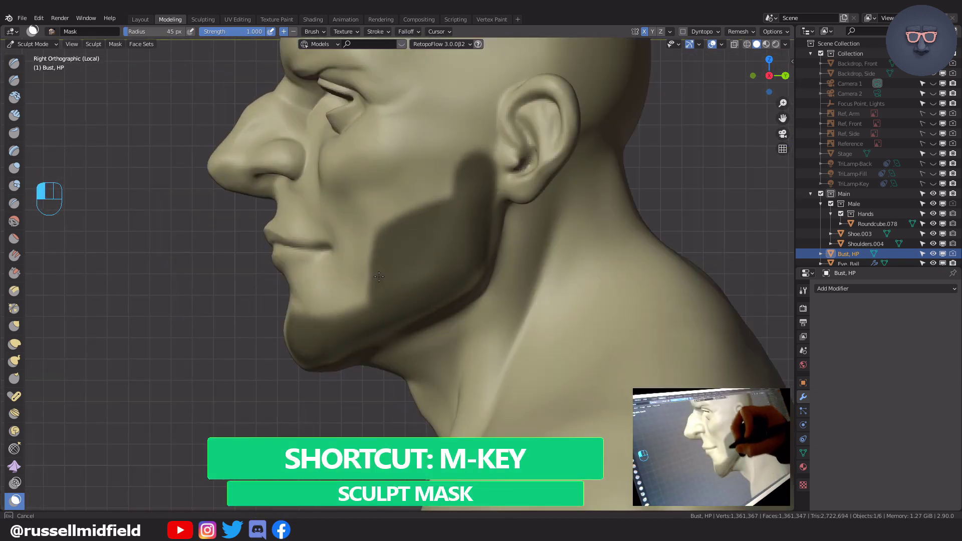
drag(480, 146, 473, 112)
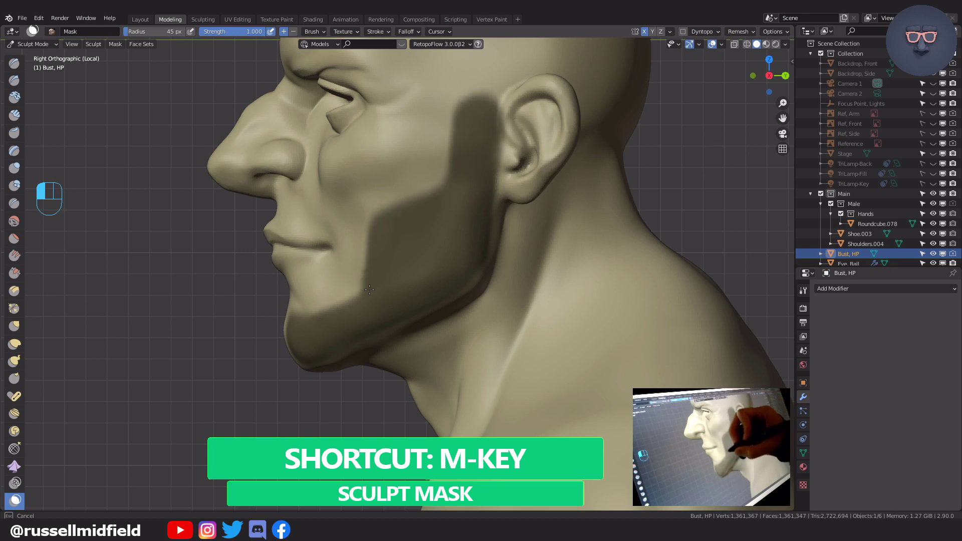
drag(302, 324, 383, 285)
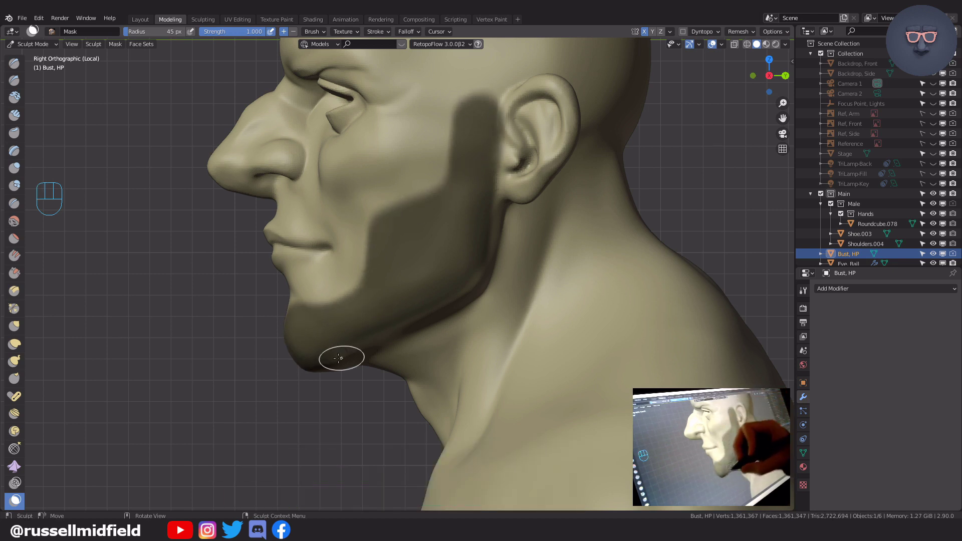
Step: Extend the beard mask across the front of the chin and the underside of the jaw down to the neck
middle_drag(423, 324, 445, 262)
mouse_move(444, 262)
mouse_down()
mouse_move(346, 301)
mouse_move(348, 257)
mouse_up()
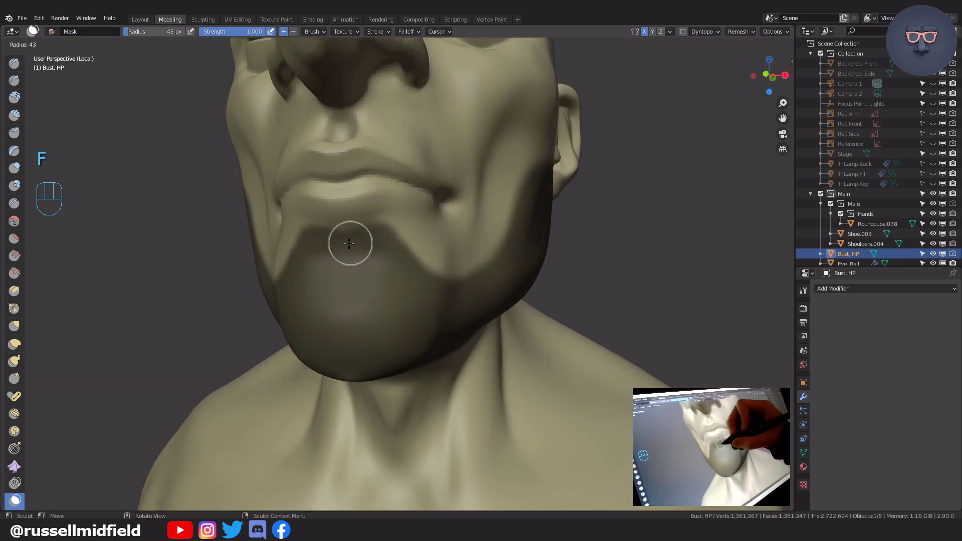
mouse_move(429, 282)
middle_down()
mouse_move(383, 314)
mouse_move(372, 265)
middle_up()
key(f)
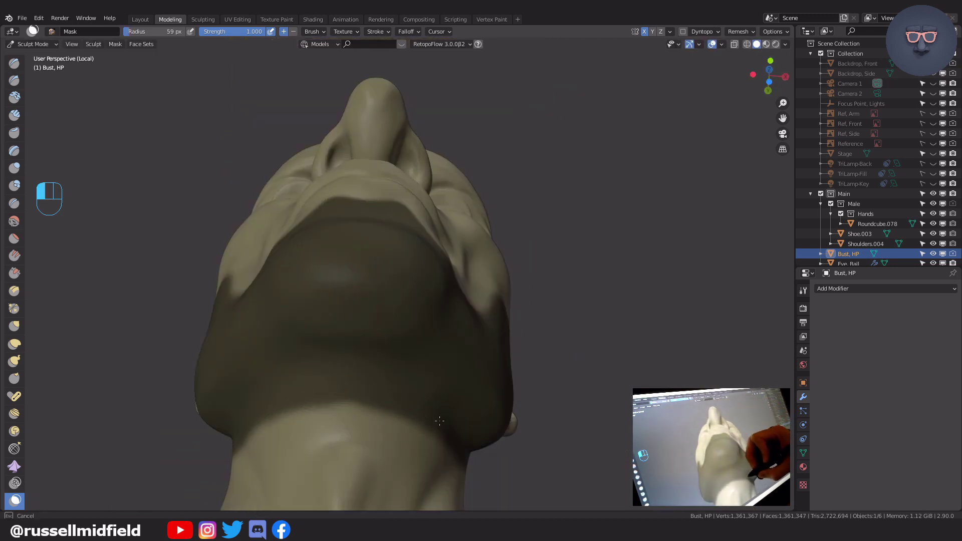
middle_drag(433, 416, 366, 392)
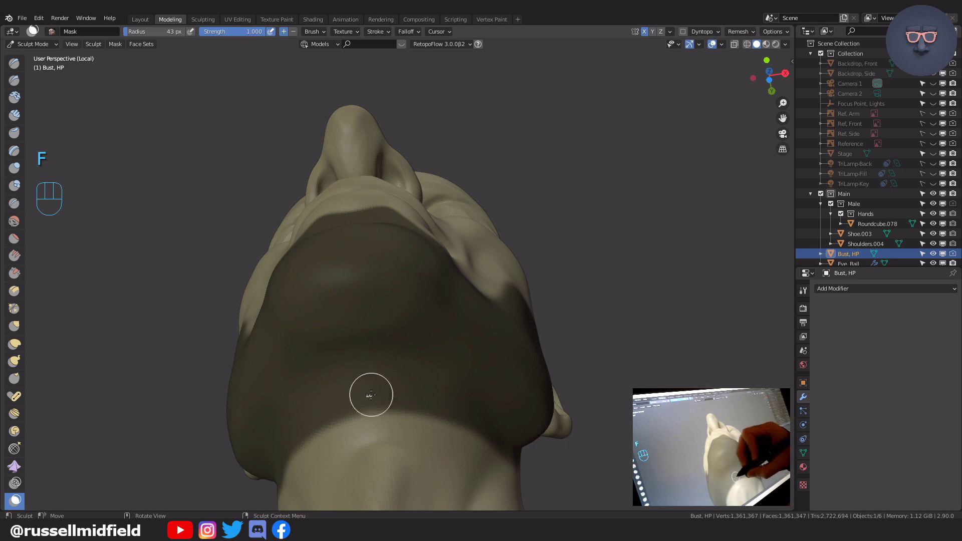
mouse_move(499, 416)
middle_down()
mouse_move(528, 427)
mouse_move(585, 350)
mouse_move(549, 348)
mouse_move(626, 321)
mouse_move(604, 304)
middle_up()
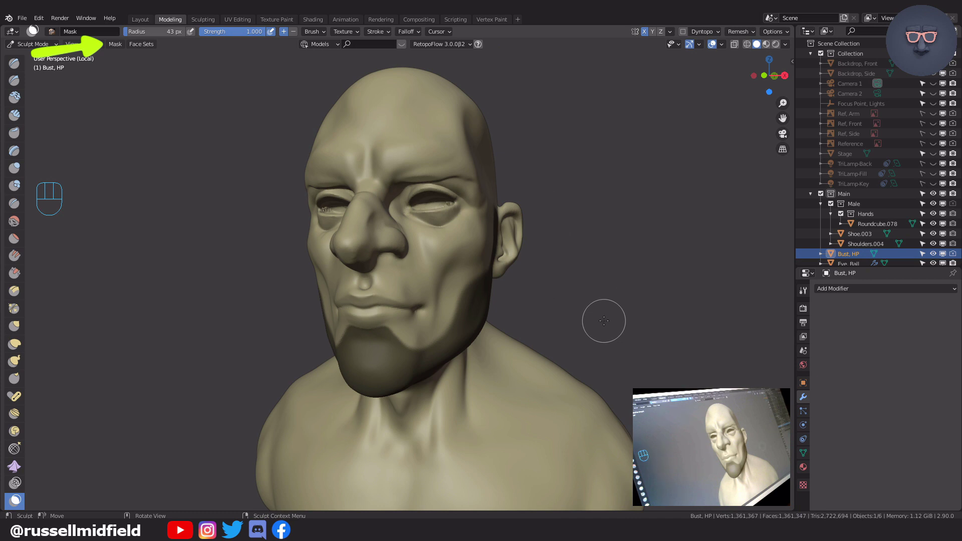
Step: Extract the masked area as a new solid mesh with threshold 0.5, a boundary loop, 4 smooth iterations and Project to Sculpt
click(114, 46)
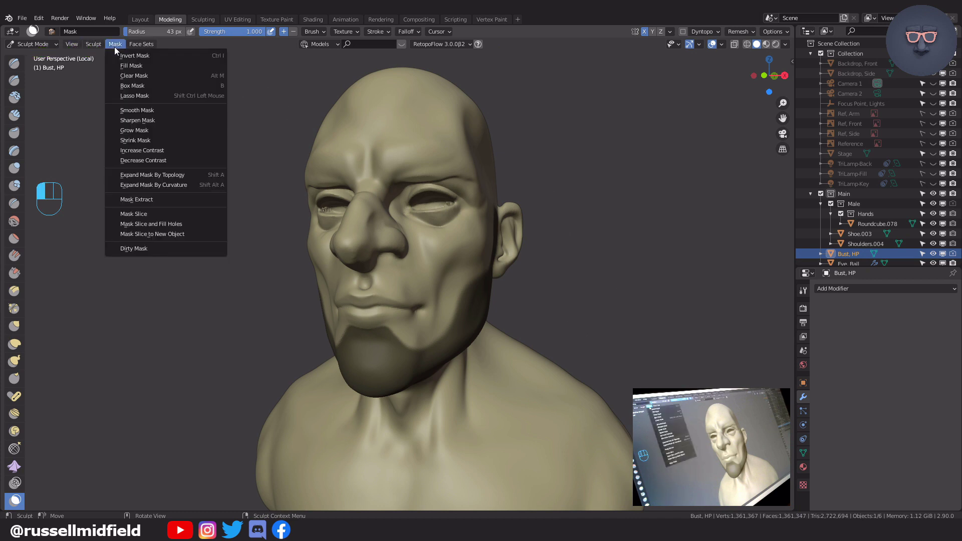
click(163, 199)
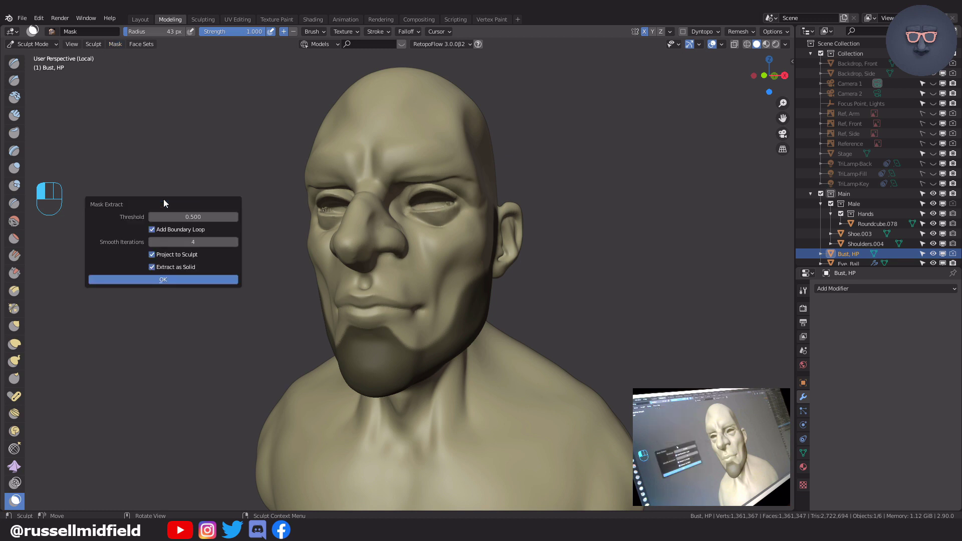
click(191, 279)
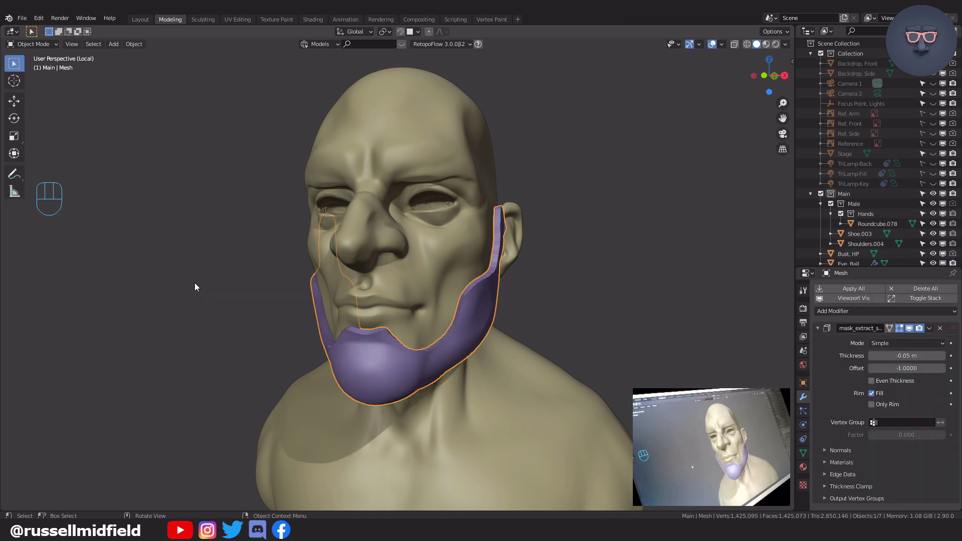
Step: Set the extracted beard's Solidify thickness to -0.1 m and apply the modifier
mouse_move(587, 349)
middle_down()
mouse_move(501, 351)
mouse_move(542, 295)
mouse_move(583, 348)
mouse_move(567, 347)
mouse_move(586, 351)
middle_up()
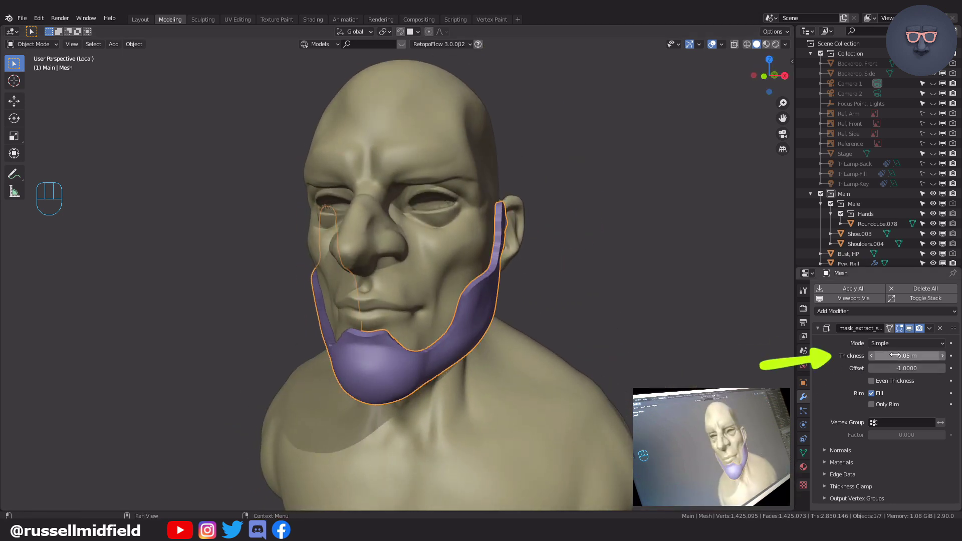
drag(908, 356, 884, 356)
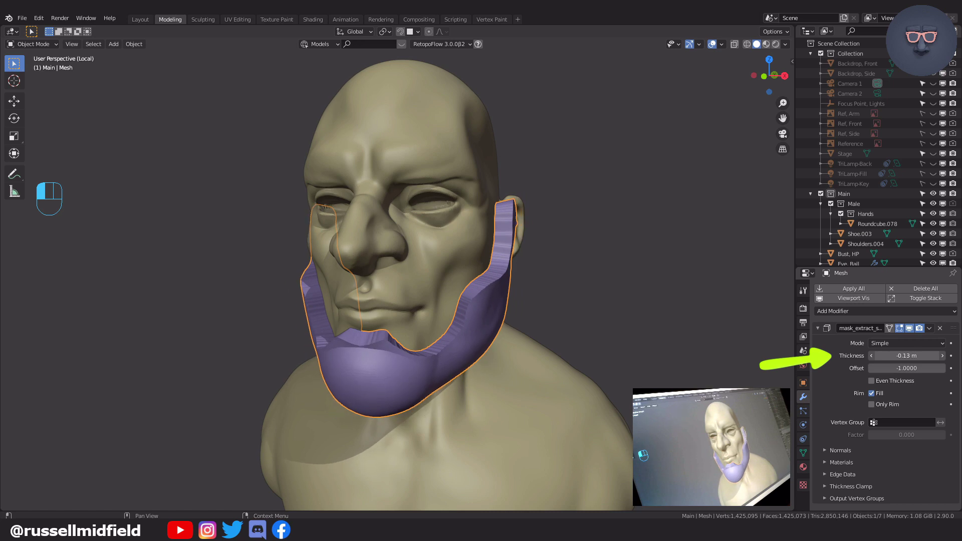
text(-0.1)
key(Return)
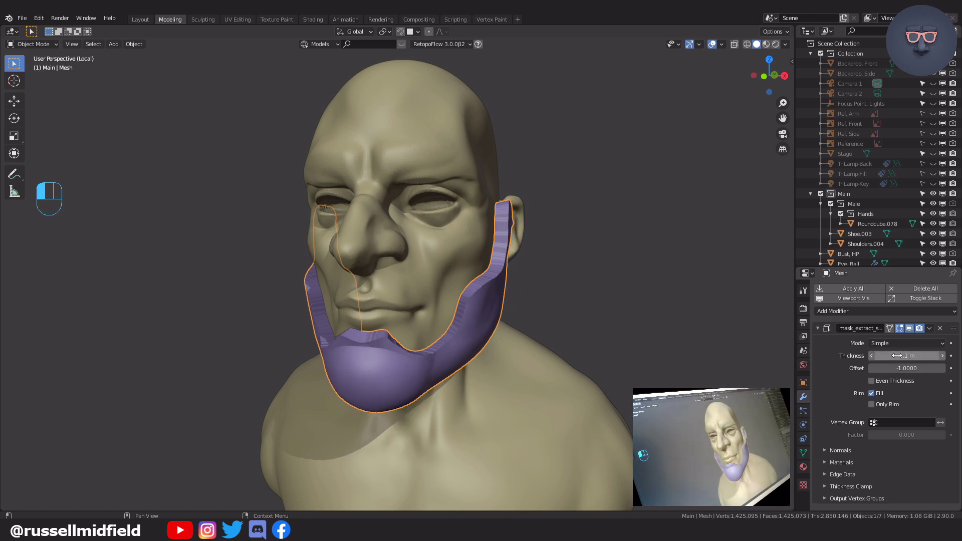
click(621, 325)
middle_drag(622, 325, 631, 326)
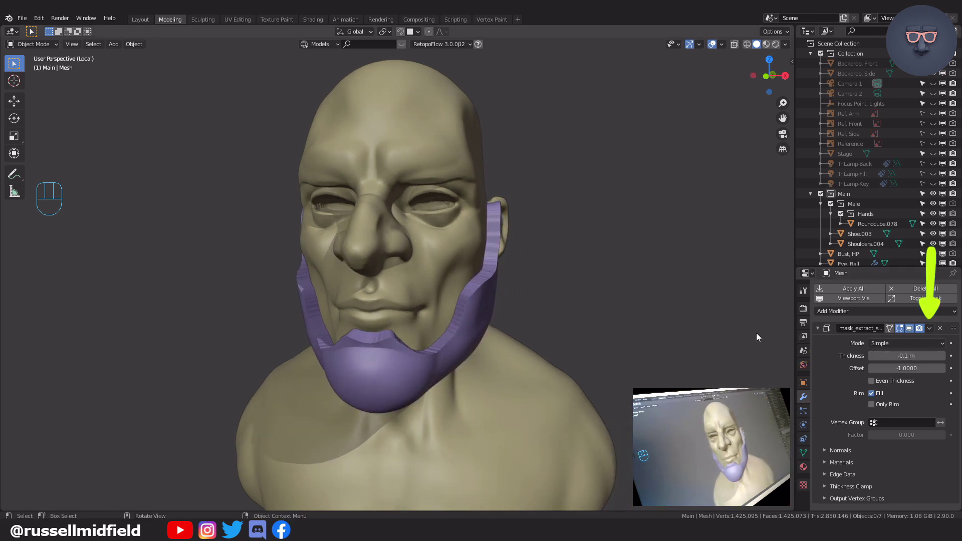
click(929, 329)
click(904, 337)
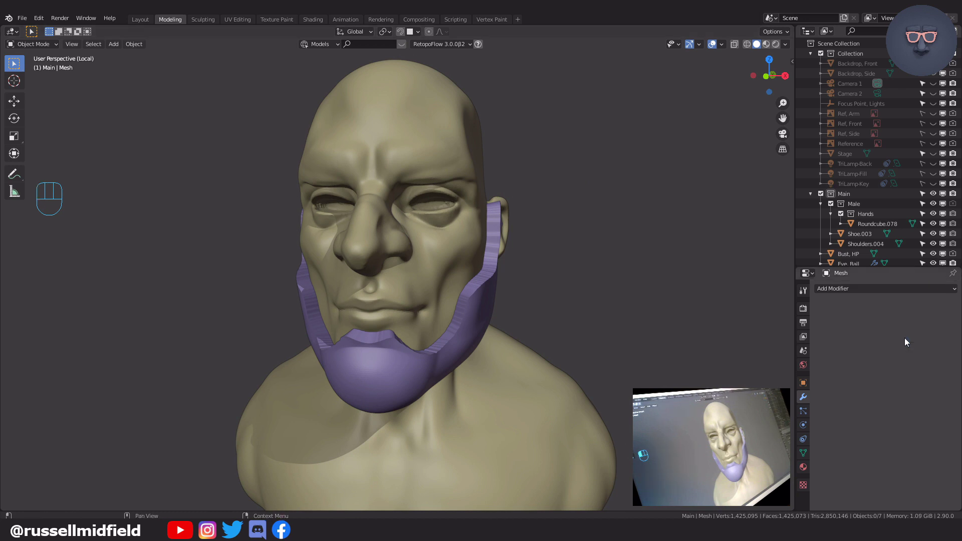
Step: Put the Beard mesh into Sculpt Mode and clear its sculpt mask
middle_drag(601, 280, 555, 266)
key(Tab)
click(491, 228)
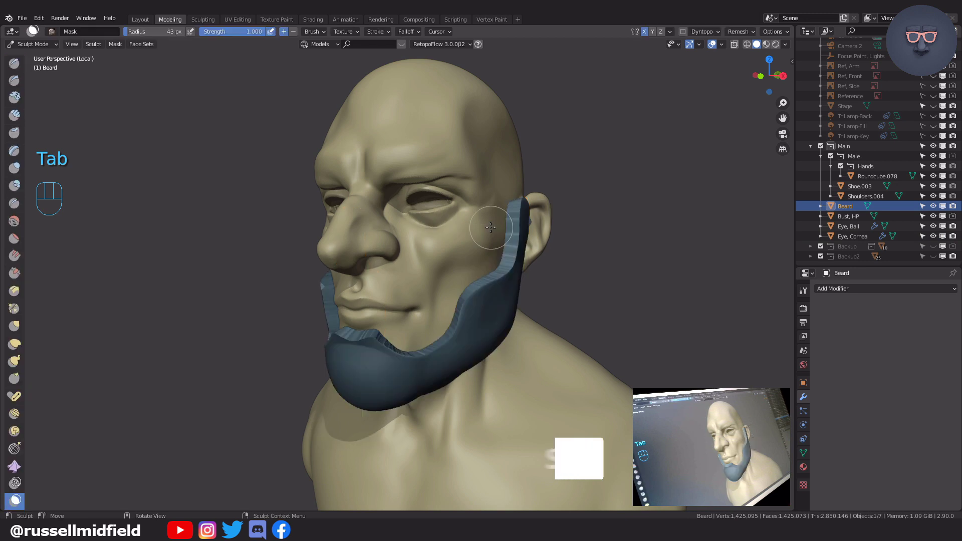
key(alt+m)
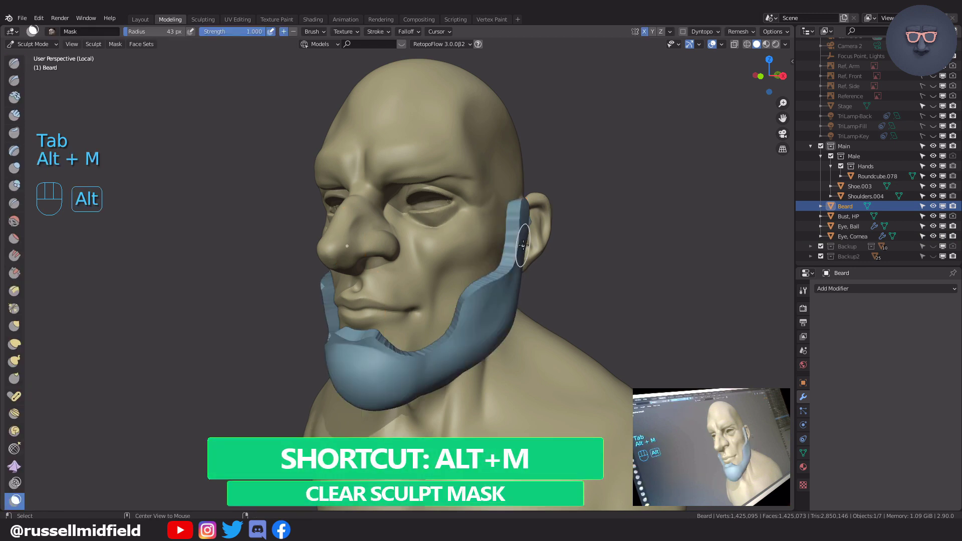
Step: Choose the Elastic Deform brush at 60 px radius and smooth the beard's jagged edges along the sideburn, jaw and chin
key(f)
click(529, 245)
ctrl+middle_drag(528, 304, 531, 245)
shift+drag(546, 197, 528, 270)
key(g)
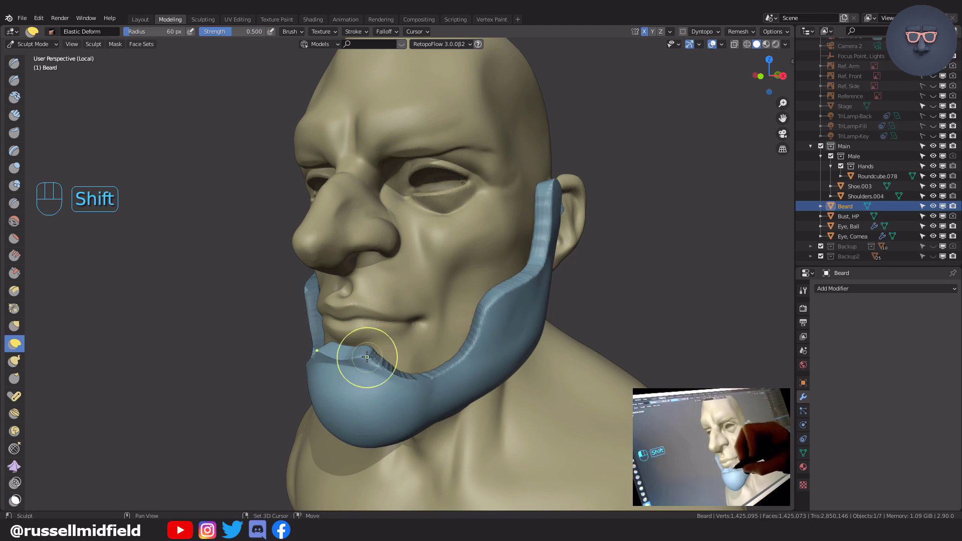
shift+drag(376, 369, 451, 376)
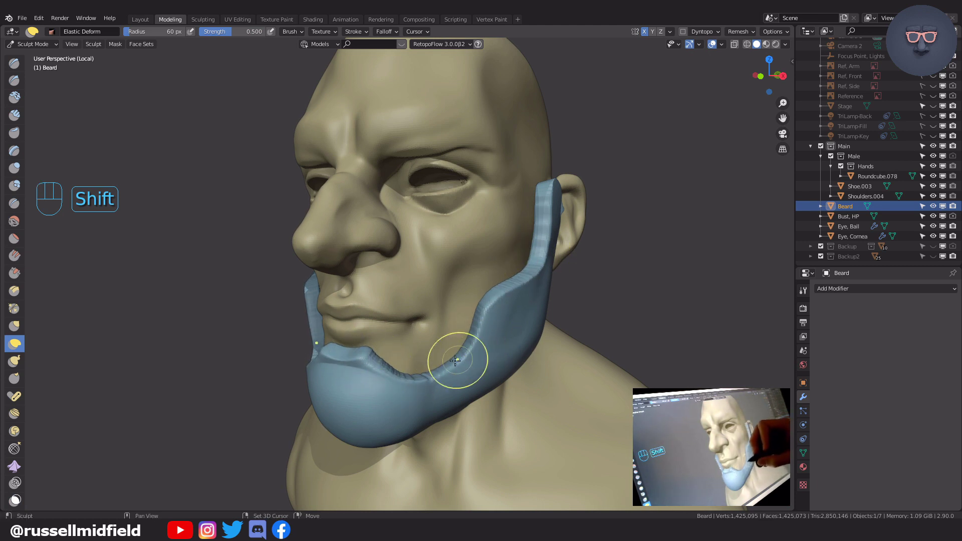
middle_drag(439, 382, 550, 267)
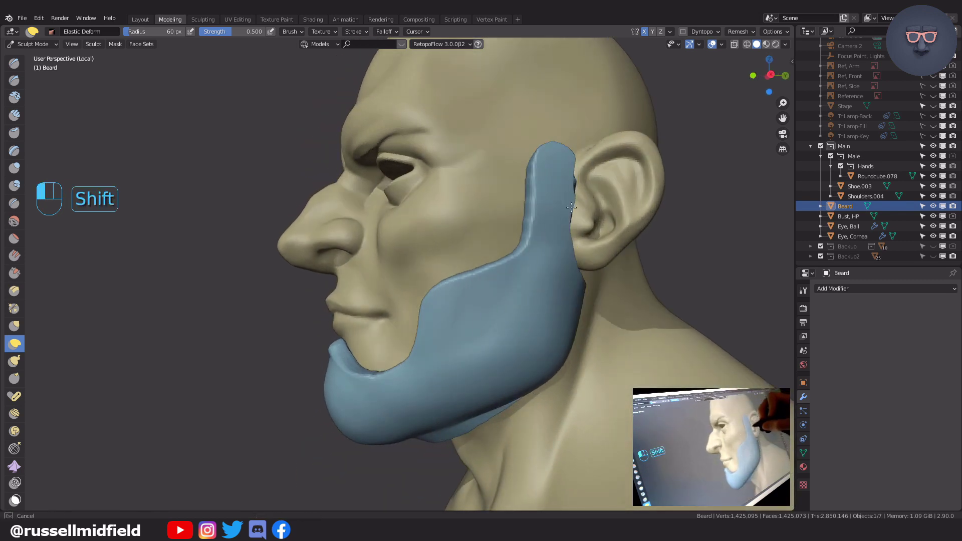
middle_drag(602, 236, 558, 247)
Step: Adjust the beard's voxel size and voxel remesh the beard
key(ctrl+r)
key(ctrl+z)
key(shift+r)
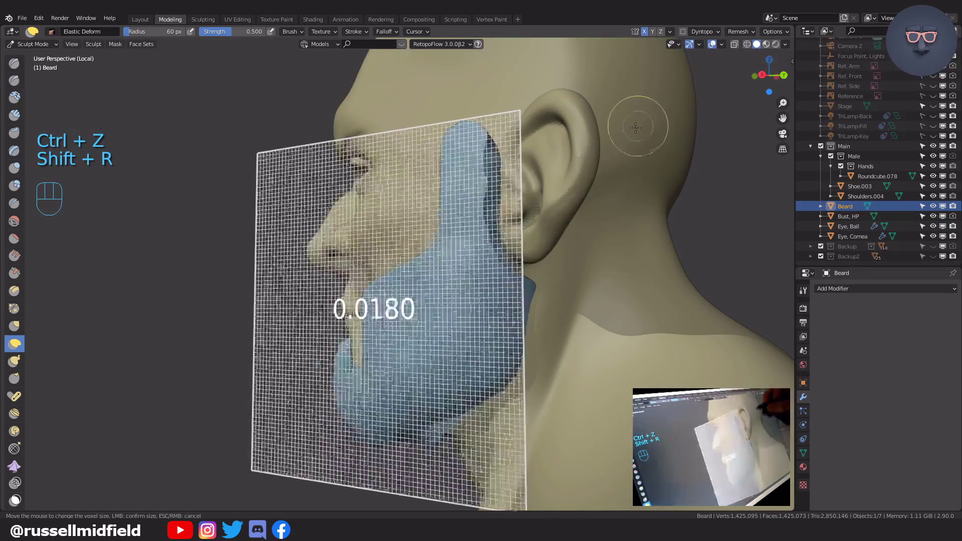
click(632, 124)
key(ctrl+r)
key(ctrl+z)
key(shift+r)
click(739, 31)
click(794, 50)
click(483, 258)
click(752, 29)
click(751, 130)
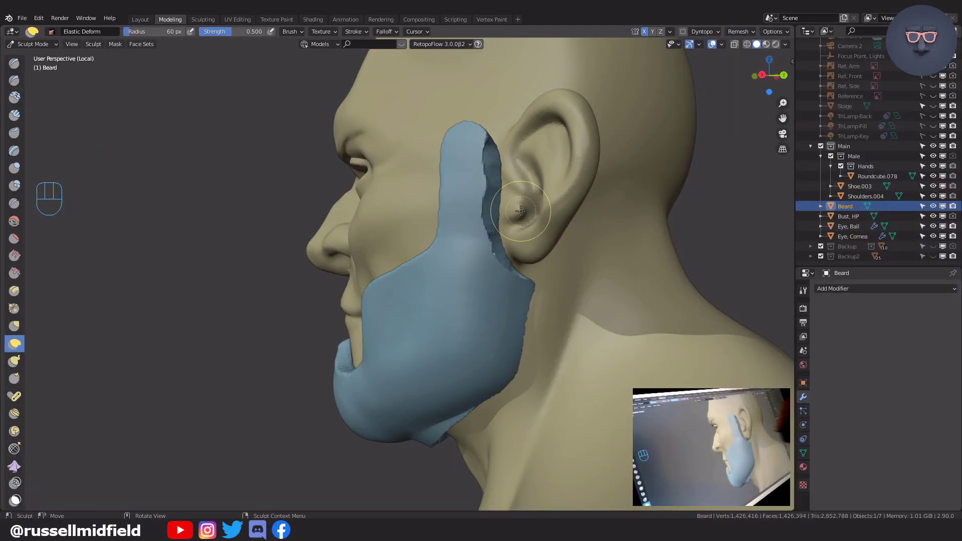
Step: Smooth the beard's sideburn and lower jaw edge with a 97 px brush radius, remeshing the beard between strokes
key(f)
shift+drag(498, 249, 476, 138)
middle_drag(466, 241, 451, 226)
key(ctrl+r)
shift+drag(458, 204, 445, 151)
middle_drag(484, 351, 518, 309)
shift+drag(476, 376, 485, 382)
middle_drag(504, 198, 541, 303)
Step: Remesh the beard again and smooth the sideburn along its edge next to the ear
mouse_move(689, 145)
middle_down()
mouse_move(634, 151)
mouse_move(684, 210)
mouse_move(666, 155)
middle_up()
key(ctrl+r)
shift+drag(652, 136, 648, 166)
middle_drag(667, 156, 601, 145)
shift+drag(597, 108, 597, 140)
middle_drag(596, 135, 551, 128)
shift+drag(527, 113, 526, 130)
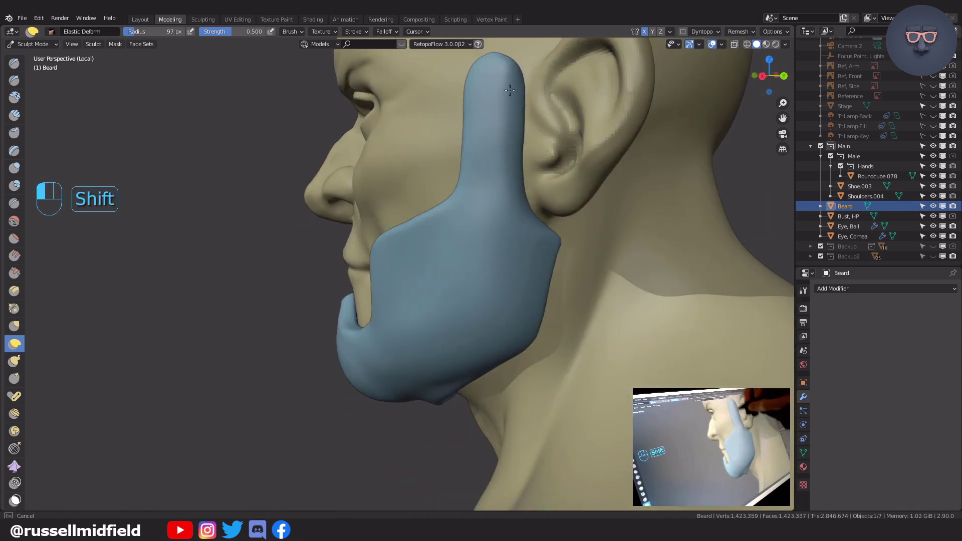
shift+drag(510, 90, 524, 201)
middle_drag(532, 158, 522, 129)
middle_drag(526, 165, 573, 183)
shift+drag(574, 183, 584, 201)
Step: Remesh the beard once more and smooth its lower jaw and chin
key(ctrl+r)
middle_drag(584, 198, 564, 161)
shift+drag(506, 281, 475, 324)
middle_drag(479, 326, 586, 360)
shift+drag(394, 307, 384, 312)
middle_drag(301, 295, 340, 322)
middle_drag(560, 240, 544, 241)
Step: Reshape and smooth the beard's chin, jaw and sideburn with the Elastic Deform brush at 167 px radius
ctrl+middle_drag(591, 261, 602, 231)
key(f)
click(690, 234)
middle_drag(542, 278, 484, 266)
middle_drag(407, 340, 380, 341)
middle_drag(481, 288, 535, 307)
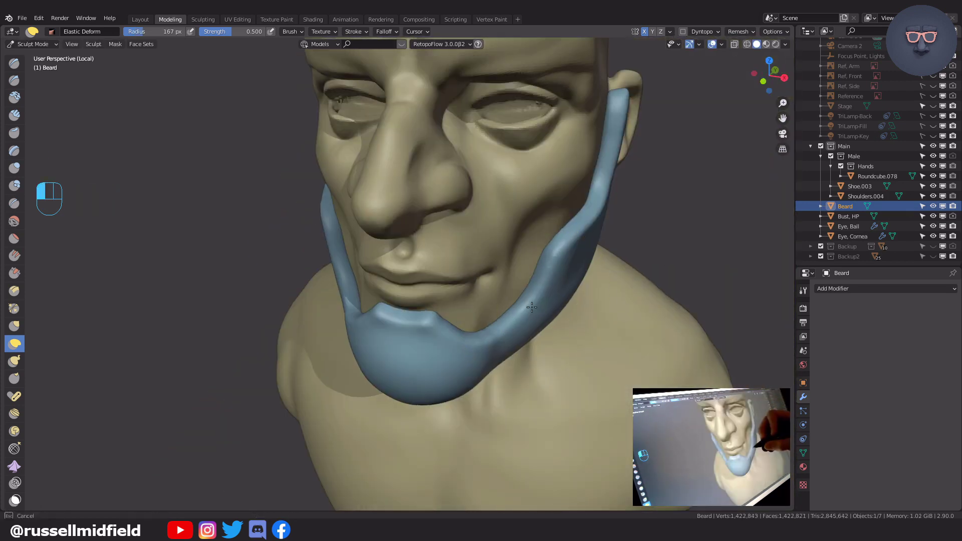
shift+middle_drag(626, 153, 624, 189)
drag(612, 131, 612, 128)
middle_drag(612, 127, 630, 149)
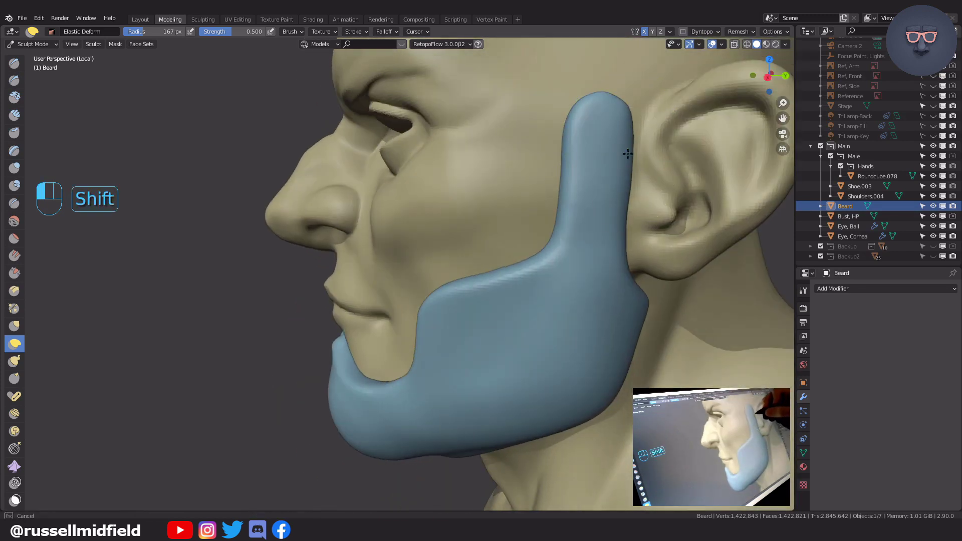
mouse_move(607, 93)
middle_down()
mouse_move(621, 129)
mouse_move(516, 80)
mouse_move(311, 333)
mouse_move(230, 353)
mouse_move(554, 221)
mouse_move(571, 307)
mouse_move(516, 401)
mouse_move(392, 386)
middle_up()
middle_drag(558, 344, 619, 325)
middle_drag(556, 299, 466, 296)
ctrl+middle_drag(501, 250, 569, 268)
Step: Return the beard to Object Mode, then select the Bust, HP mesh and put it into Sculpt Mode in right side view
key(ctrl+Tab)
click(561, 242)
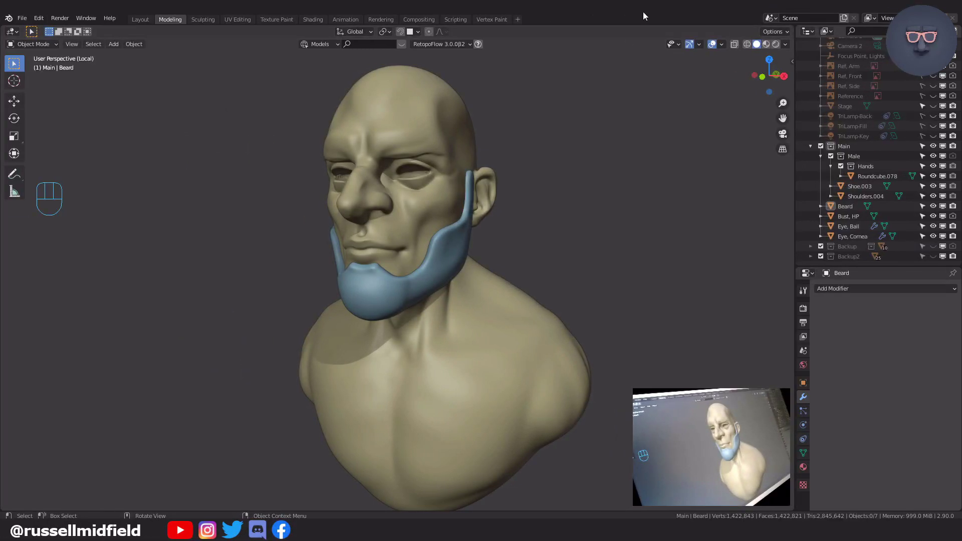
click(433, 113)
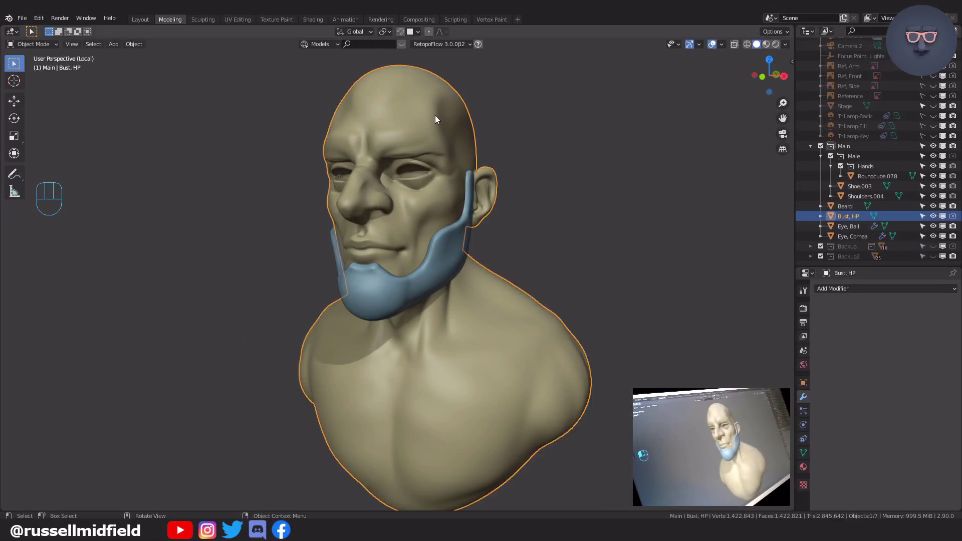
middle_drag(616, 169, 593, 169)
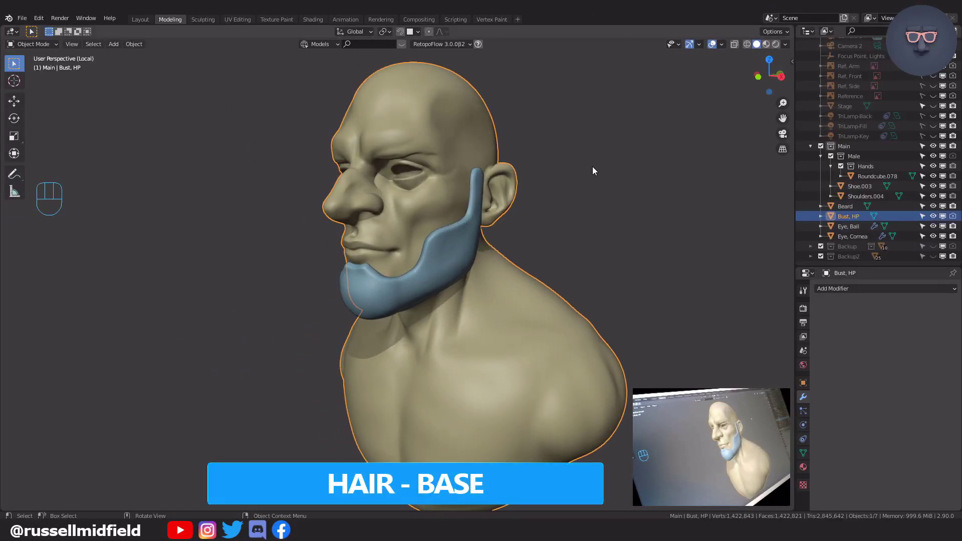
key(ctrl+Tab)
click(573, 228)
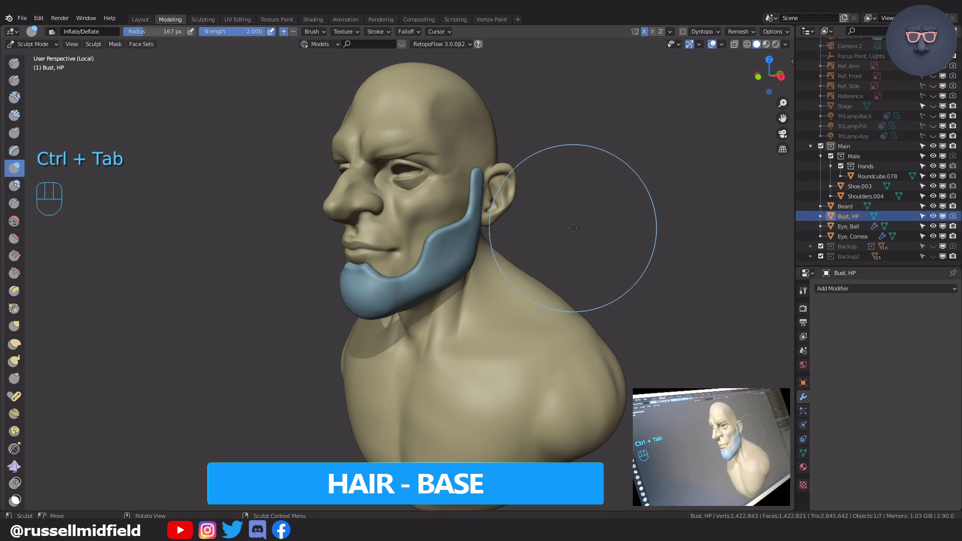
key(KP_3)
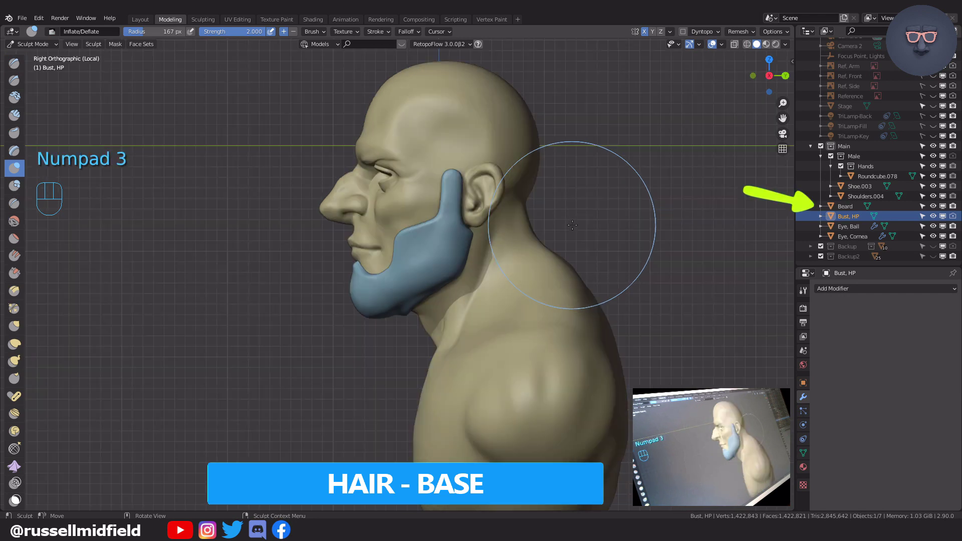
Step: Hide the Beard object and clear the existing mask on the bust
scroll(751, 215, up, 3)
click(933, 206)
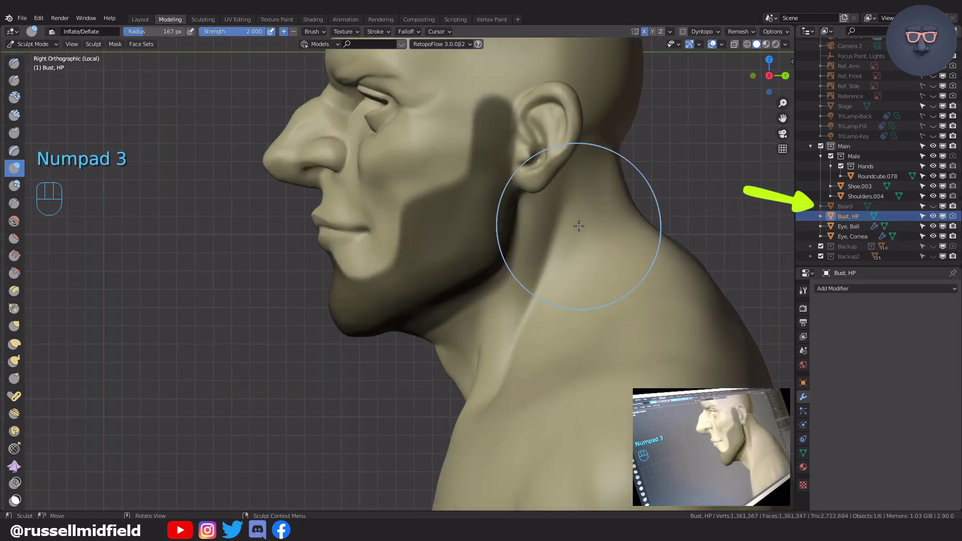
key(alt+m)
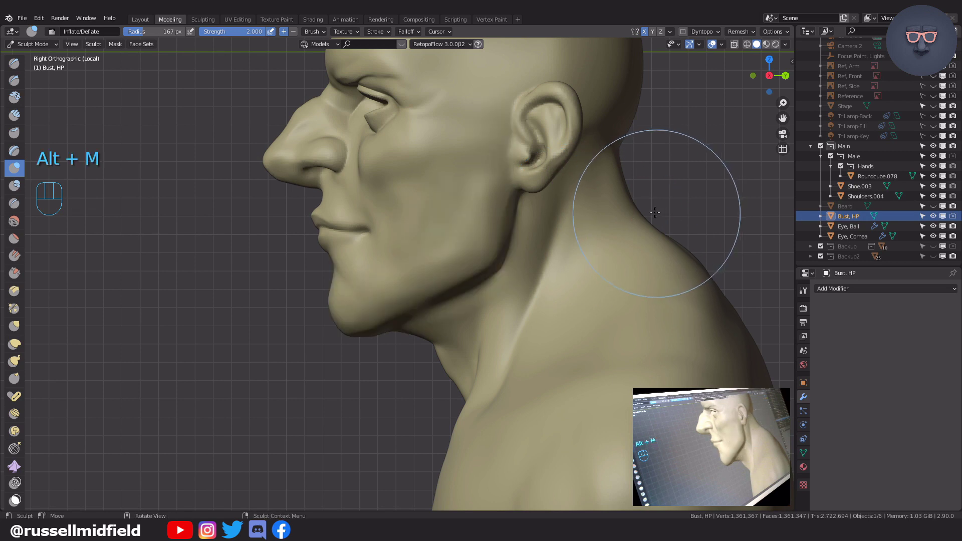
Step: Paint a mask over the side of the scalp from the sideburn up to the crown with the Mask brush at 45 px
shift+middle_drag(659, 205, 614, 310)
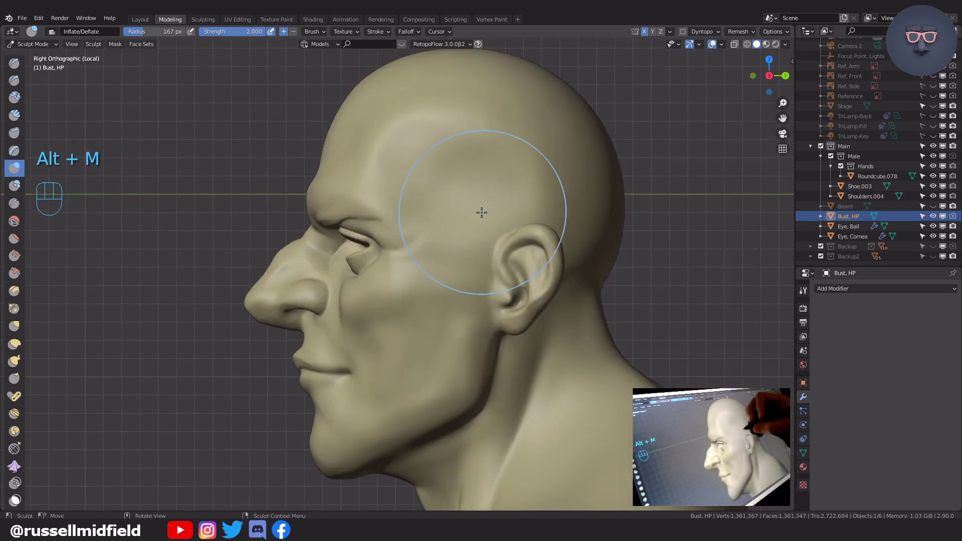
key(f)
key(f)
key(f)
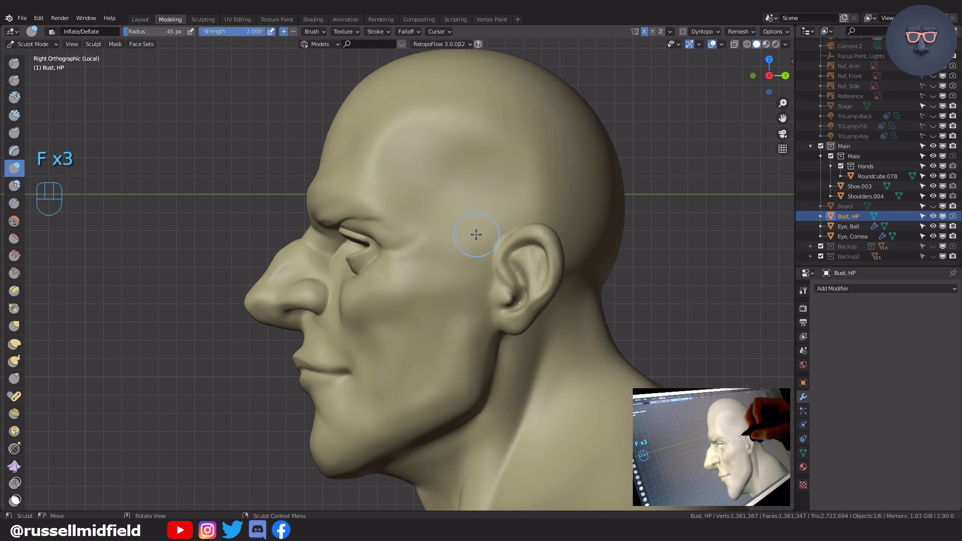
key(m)
shift+middle_drag(475, 233, 479, 275)
mouse_move(480, 275)
mouse_down()
mouse_move(478, 210)
mouse_move(428, 151)
mouse_move(430, 106)
mouse_move(478, 108)
mouse_move(491, 173)
mouse_up()
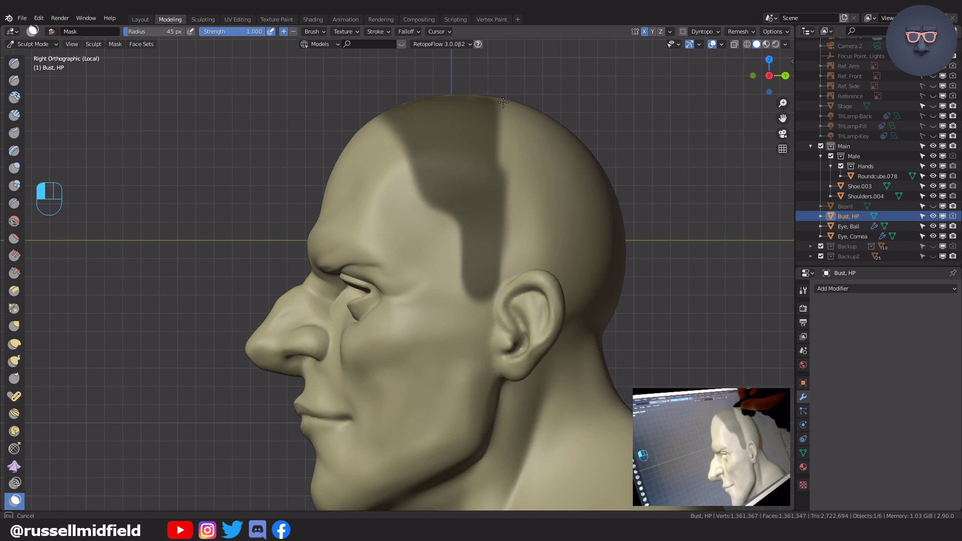
drag(454, 91, 525, 213)
Step: Extend and clean up the scalp mask along the forehead and temple hairline with the Mask brush at 36 px
click(381, 215)
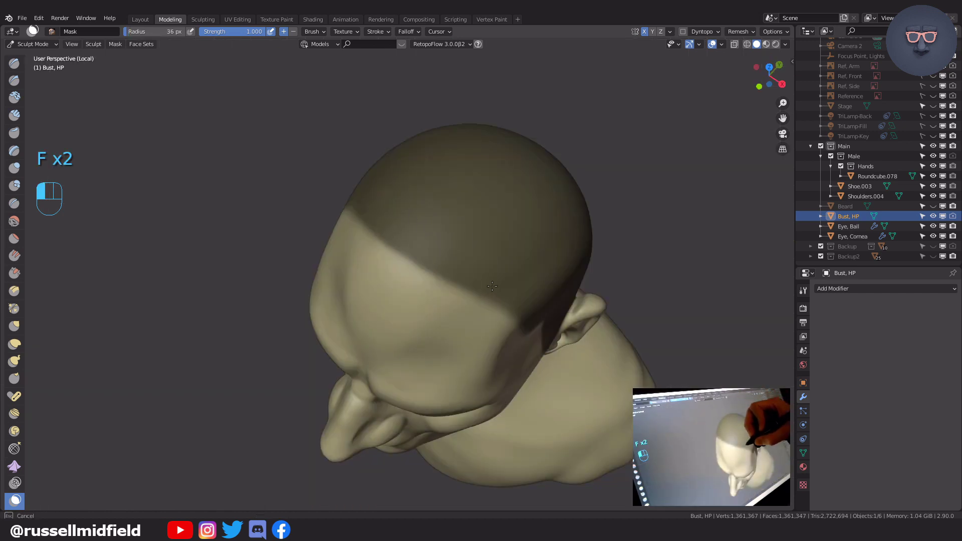
drag(492, 286, 521, 300)
mouse_move(502, 260)
middle_down()
mouse_move(484, 221)
mouse_move(512, 223)
middle_up()
mouse_move(457, 200)
mouse_down()
mouse_move(439, 216)
mouse_move(462, 199)
mouse_move(482, 219)
mouse_up()
middle_drag(482, 220, 484, 218)
middle_drag(552, 279, 454, 247)
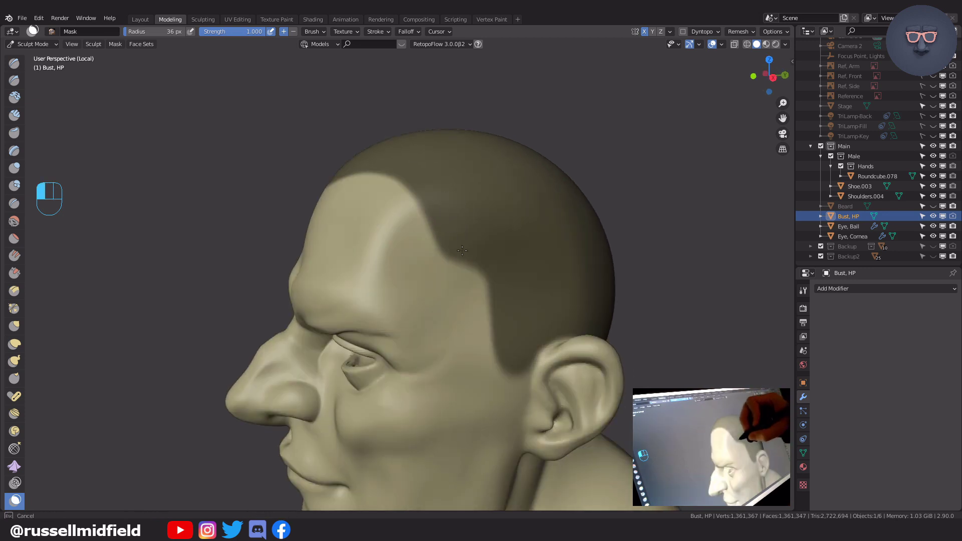
Step: Extract the masked scalp as a separate solid mesh with threshold 0.500 and 4 smooth iterations
middle_drag(507, 343, 314, 198)
click(116, 44)
click(160, 200)
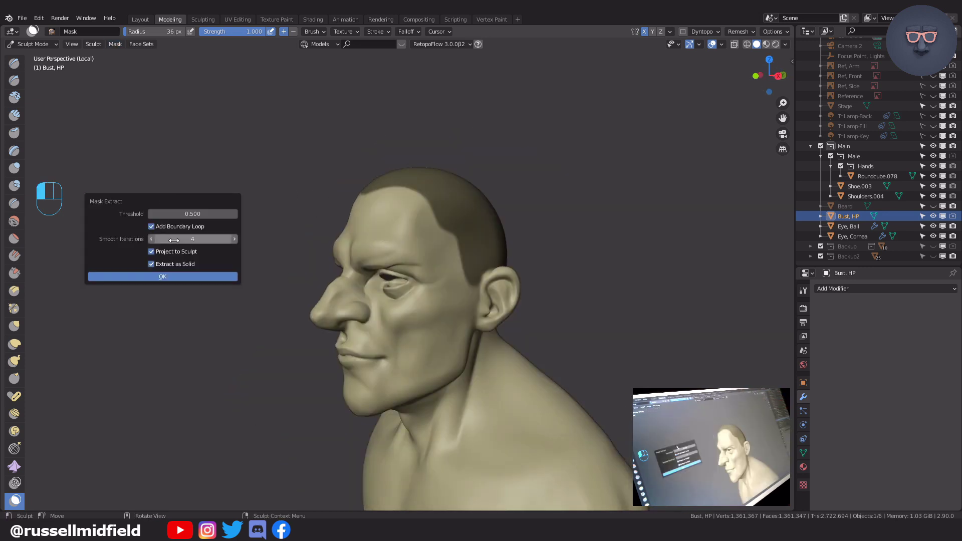
click(181, 274)
Step: Set the thickness of the extracted hair shell to -0.1 and apply its Solidify modifier
middle_drag(183, 273, 527, 268)
click(907, 356)
text(-0.1)
key(Return)
middle_drag(542, 236, 548, 285)
click(930, 328)
click(907, 340)
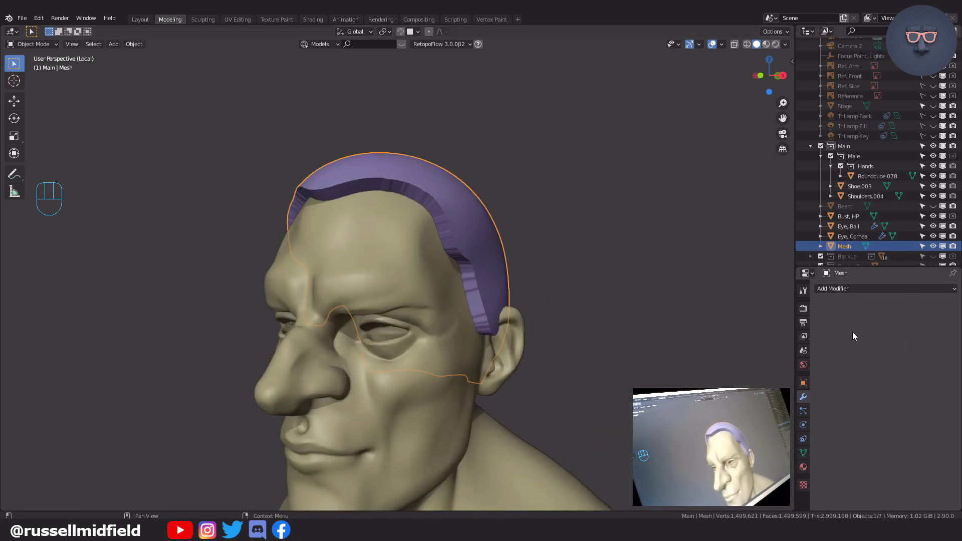
Step: Put the extracted hair mesh into Sculpt Mode, clear its mask and set the brush radius to 59 px
key(ctrl+Tab)
click(512, 255)
key(alt+m)
key(f)
click(507, 236)
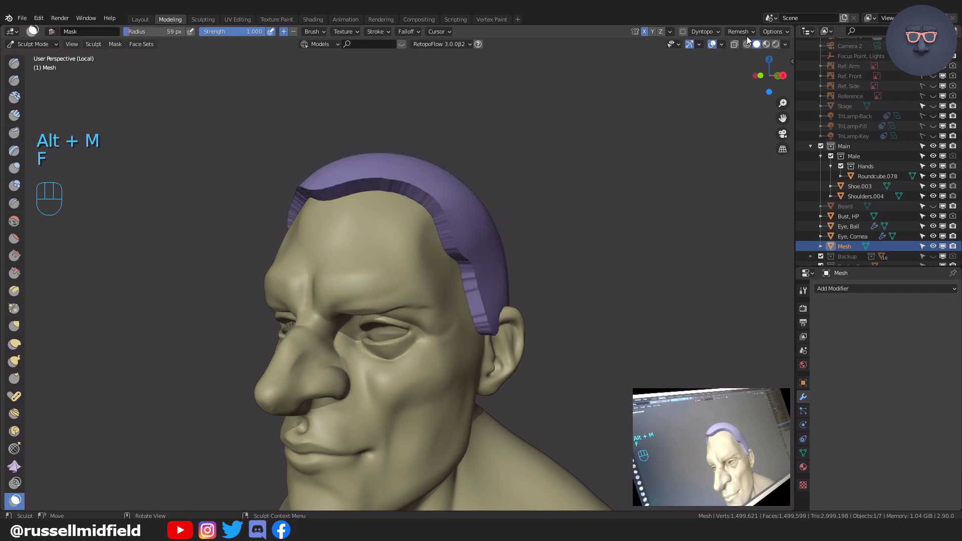
Step: Sample the voxel size from the hair mesh surface and voxel remesh the hair
click(743, 33)
click(790, 50)
click(472, 210)
scroll(508, 230, up, 1)
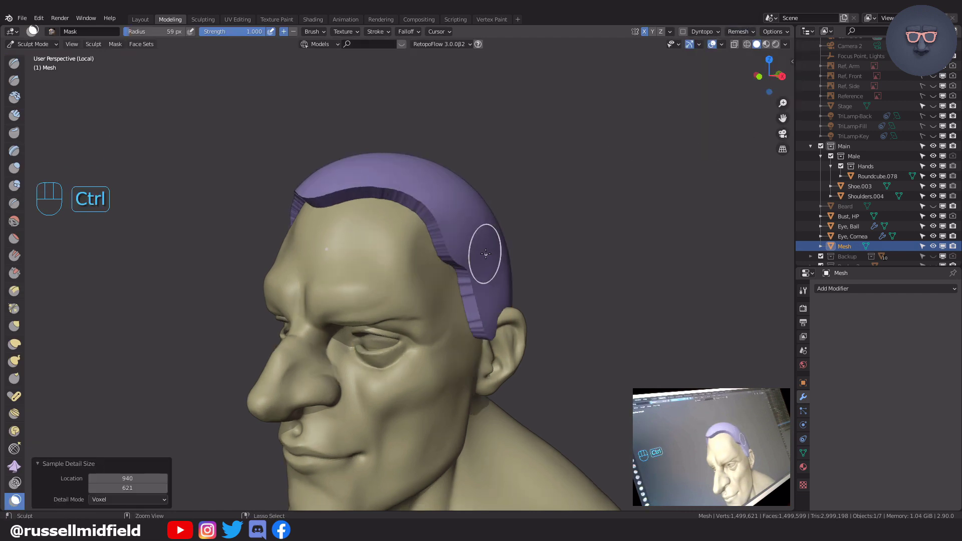
key(ctrl+r)
Step: Smooth the hair shell's rough rim across the forehead, temples and sideburns using Elastic Deform at 95 px
scroll(473, 265, up, 2)
key(f)
click(346, 199)
key(g)
mouse_move(378, 197)
shift+mouse_down()
mouse_move(483, 308)
mouse_move(297, 206)
shift+mouse_up()
middle_drag(484, 295, 361, 258)
shift+drag(360, 258, 435, 362)
middle_drag(437, 363, 417, 346)
shift+drag(444, 328, 567, 372)
middle_drag(459, 306, 507, 330)
mouse_move(403, 324)
shift+mouse_down()
mouse_move(390, 331)
mouse_move(399, 329)
shift+mouse_up()
middle_drag(443, 263, 472, 304)
Step: Remesh the hair shell and smooth its front hairline and the area behind the ear
key(ctrl+r)
middle_drag(399, 326, 464, 351)
shift+drag(278, 204, 331, 188)
mouse_move(586, 233)
middle_down()
mouse_move(515, 226)
mouse_move(461, 187)
middle_up()
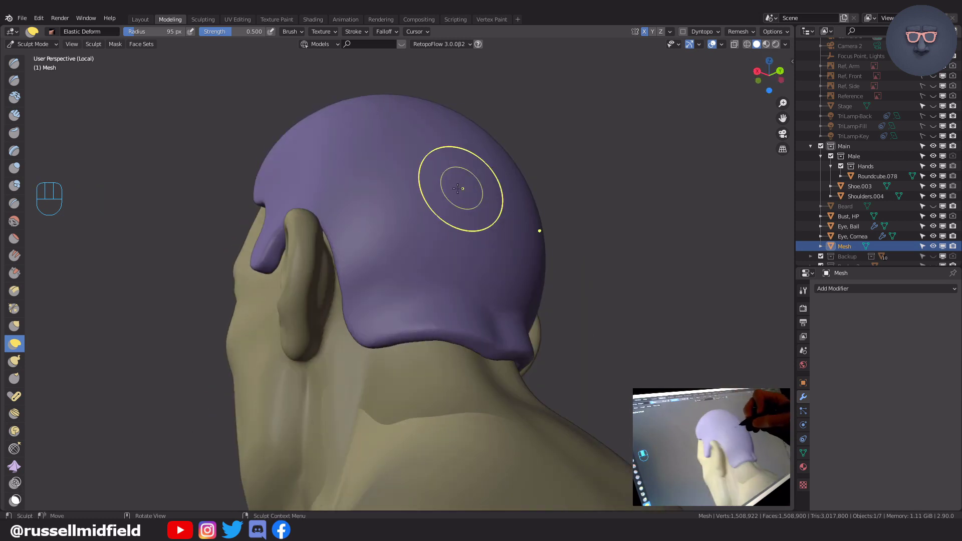
middle_drag(476, 268, 464, 225)
shift+drag(369, 279, 396, 276)
Step: Remesh the hair shell again and adjust its shape with Elastic Deform at 101 px
key(ctrl+r)
middle_drag(381, 279, 512, 282)
key(f)
click(514, 281)
drag(441, 256, 446, 256)
click(445, 256)
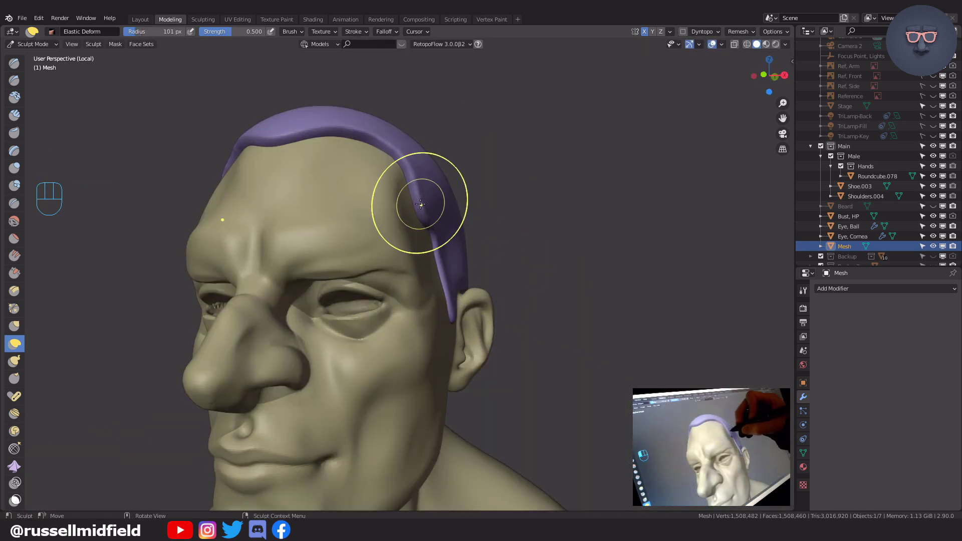
Step: Smooth the remaining side and back edges of the hair shell from several angles
middle_drag(456, 201, 362, 316)
mouse_move(495, 381)
shift+mouse_down()
mouse_move(451, 396)
mouse_move(444, 371)
shift+mouse_up()
middle_drag(442, 337, 522, 325)
shift+drag(408, 281, 406, 310)
middle_drag(398, 295, 492, 286)
mouse_move(526, 250)
ctrl+middle_down()
mouse_move(550, 301)
mouse_move(536, 240)
ctrl+middle_up()
ctrl+middle_drag(536, 241, 536, 191)
middle_drag(536, 190, 481, 193)
Step: Rename the hair mesh as Hair, Base, then unhide the Beard and return to Object Mode
double_click(850, 246)
text(Hair, Base)
key(Return)
middle_drag(577, 241, 608, 243)
scroll(608, 243, down, 3)
key(ctrl+Tab)
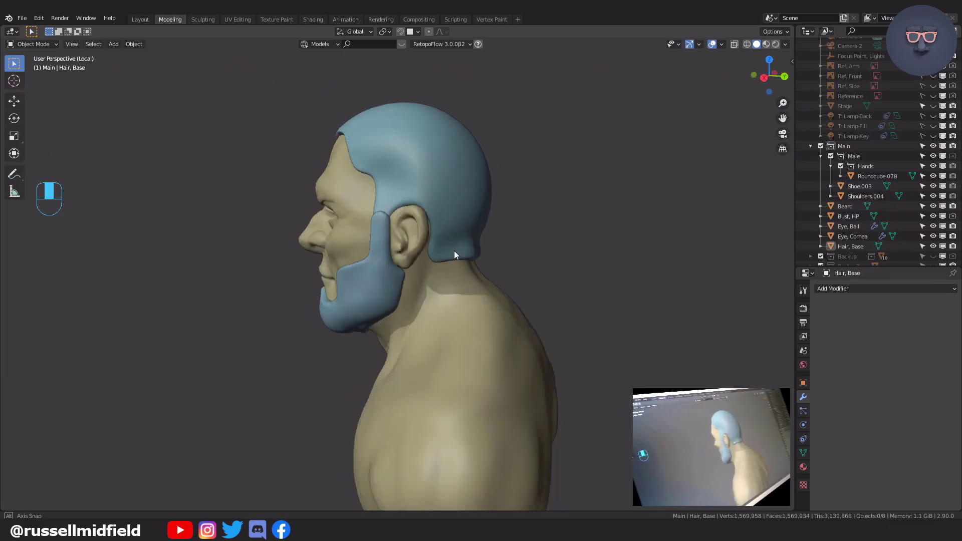
Step: Add a Round Cube in right side view using the Capsule operator preset
middle_drag(454, 251, 588, 232)
key(KP_3)
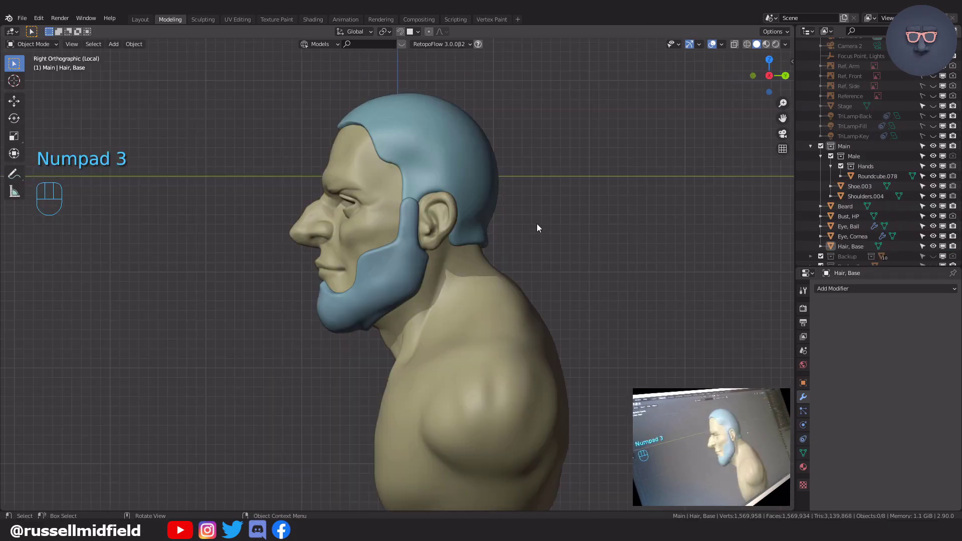
key(shift+a)
mouse_move(573, 224)
click(640, 384)
click(143, 252)
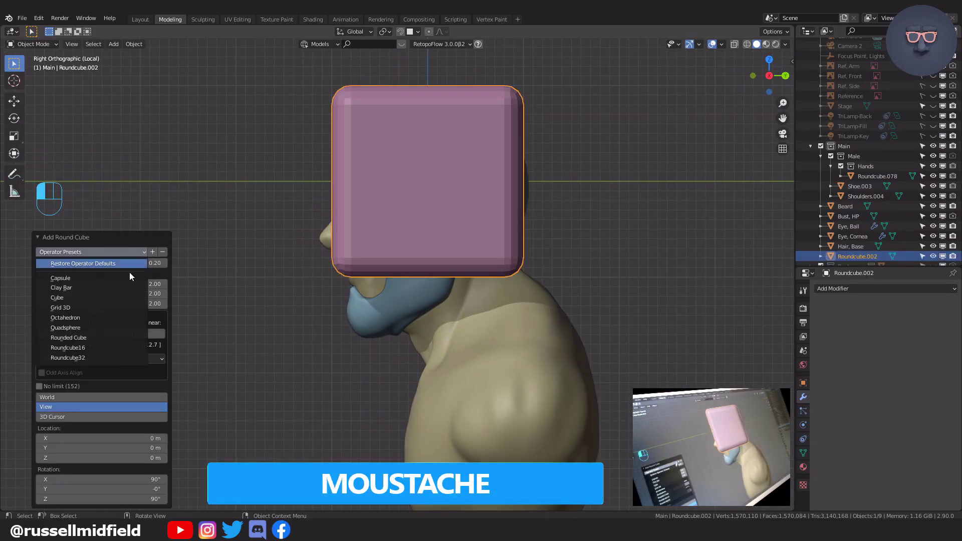
click(96, 277)
Step: Scale the capsule down and position it in front of the upper lip, to one side of the face's centre line
key(s)
click(500, 170)
key(g)
click(417, 246)
key(KP_1)
shift+middle_drag(332, 257, 435, 275)
scroll(353, 221, up, 5)
key(g)
click(563, 278)
Step: Add a Mirror modifier on the X axis to the capsule and apply its location, rotation and scale
click(885, 289)
click(810, 371)
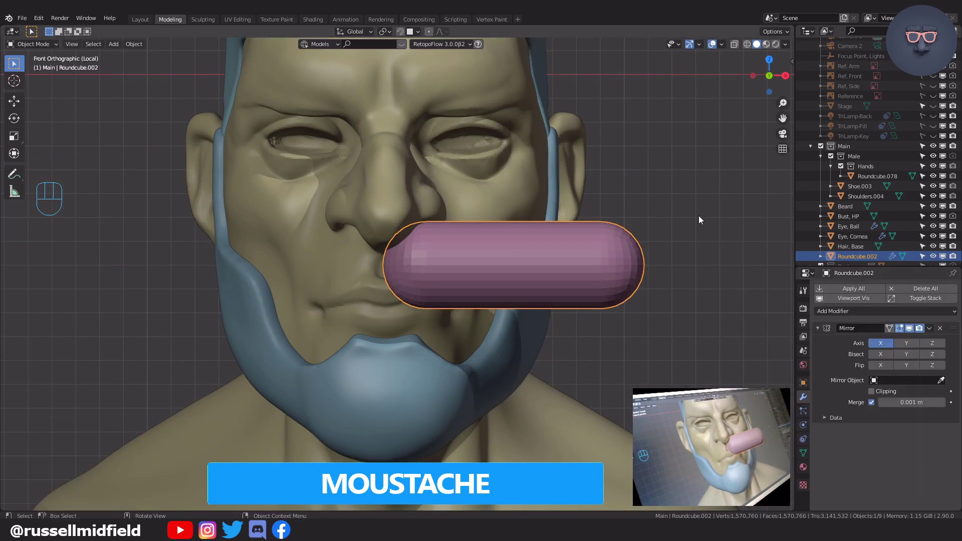
key(ctrl+a)
click(703, 240)
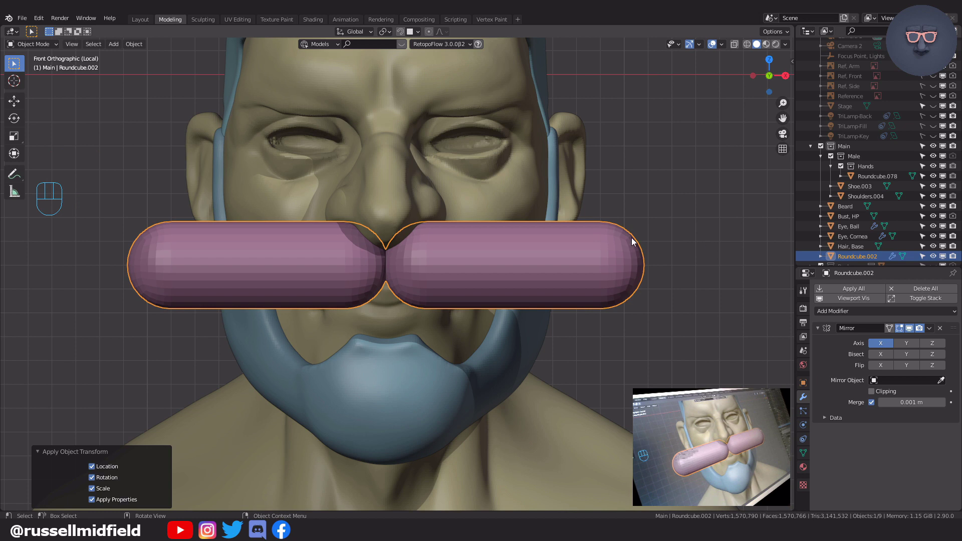
Step: Move the capsule's geometry about 0.017 m outward along X in Edit Mode
key(Tab)
key(g)
click(647, 248)
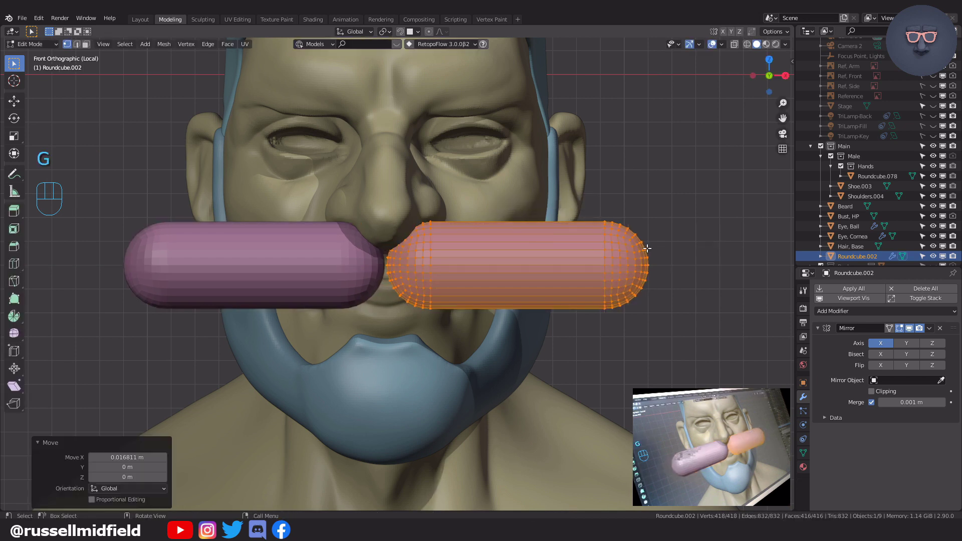
Step: Put the mirrored capsule into Sculpt Mode, reduce its voxel size and voxel remesh it
key(ctrl+Tab)
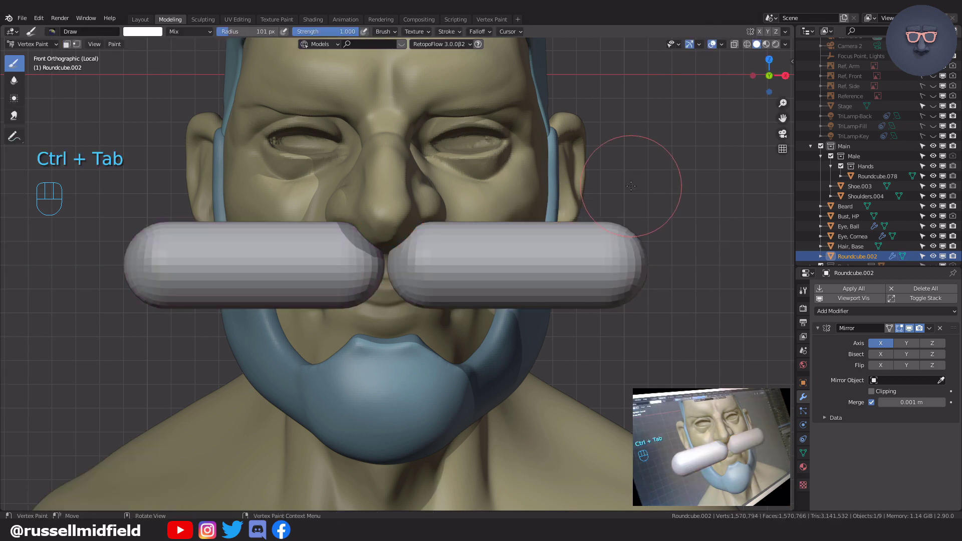
key(shift+r)
key(Tab)
click(551, 151)
key(shift+r)
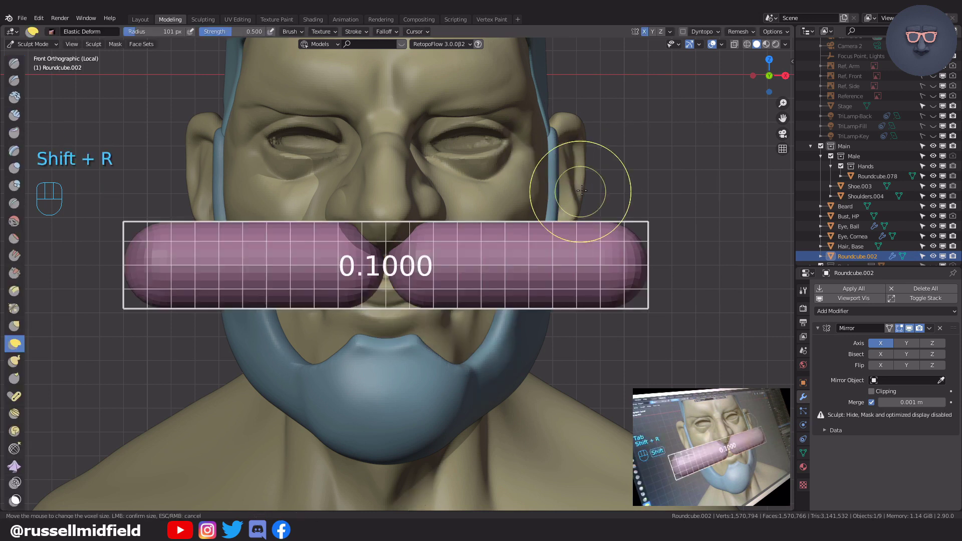
click(624, 155)
key(ctrl+r)
Step: Start bending the outer half of the moustache capsule with the Elastic Deform brush at 141 px and adjusted radii
key(f)
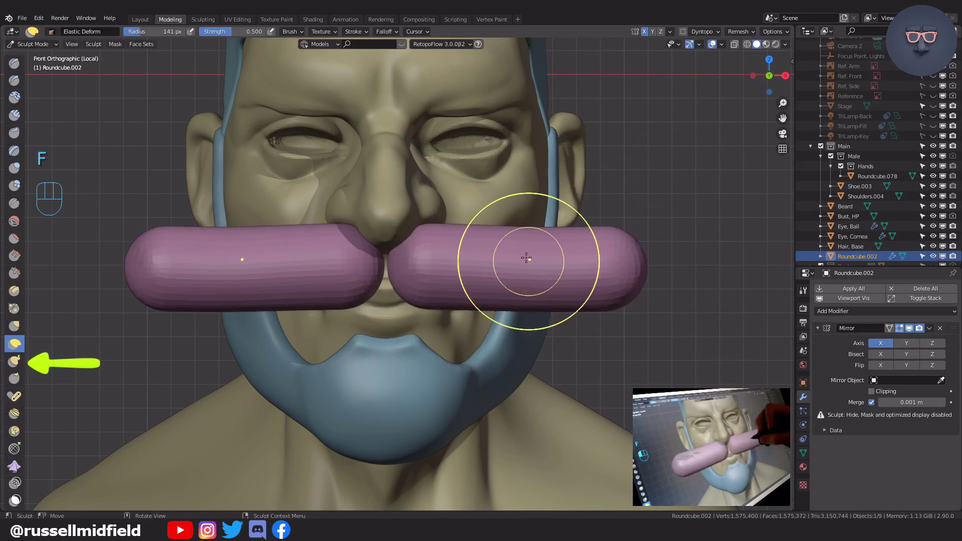
click(627, 254)
drag(640, 270, 621, 264)
key(f)
click(496, 237)
drag(506, 237, 503, 256)
Step: Curve the moustache's outer tip upward and shape its underside and inner end with Elastic Deform
key(f)
click(549, 271)
mouse_move(596, 302)
mouse_down()
mouse_move(588, 292)
mouse_move(466, 301)
mouse_move(584, 281)
mouse_move(591, 265)
mouse_up()
drag(507, 237, 506, 242)
drag(550, 304, 546, 297)
drag(601, 258, 596, 228)
drag(469, 310, 423, 268)
Step: Wrap the moustache closer to the face with Elastic Deform, then change its voxel size and remesh it
mouse_move(566, 295)
middle_down()
mouse_move(489, 329)
mouse_move(471, 351)
middle_up()
key(f)
click(365, 441)
drag(333, 467, 347, 455)
key(ctrl+r)
key(shift+r)
click(429, 259)
key(ctrl+r)
Step: Fit the moustache around the cheek and mouth from below with Elastic Deform at 326 px
drag(274, 448, 283, 438)
middle_drag(288, 437, 296, 460)
key(f)
click(396, 441)
mouse_move(357, 467)
mouse_down()
mouse_move(382, 458)
mouse_move(407, 424)
mouse_up()
drag(333, 353, 343, 343)
key(KP_1)
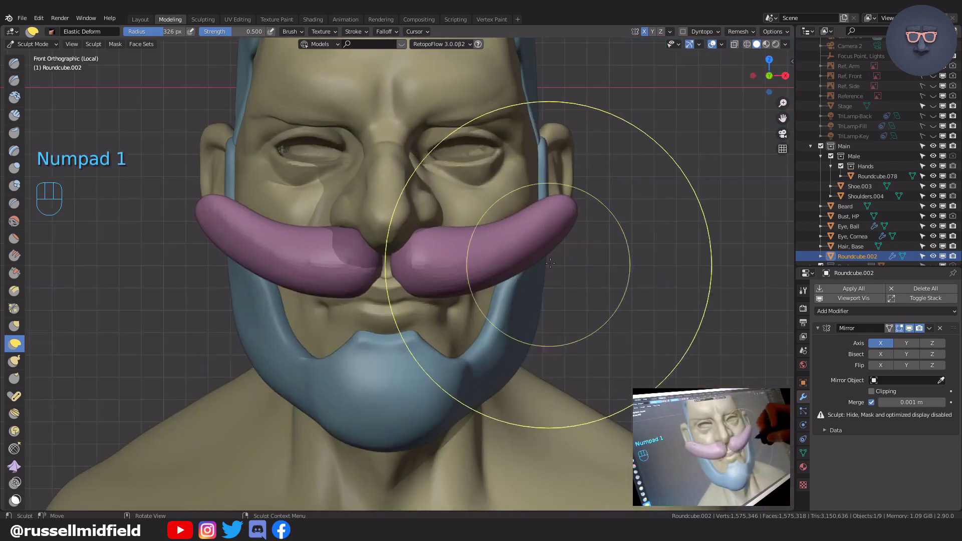
Step: Refine the moustache's inner end and outer tip with Elastic Deform at 167 px and smooth its lower surface
key(f)
drag(407, 291, 405, 278)
key(f)
click(376, 276)
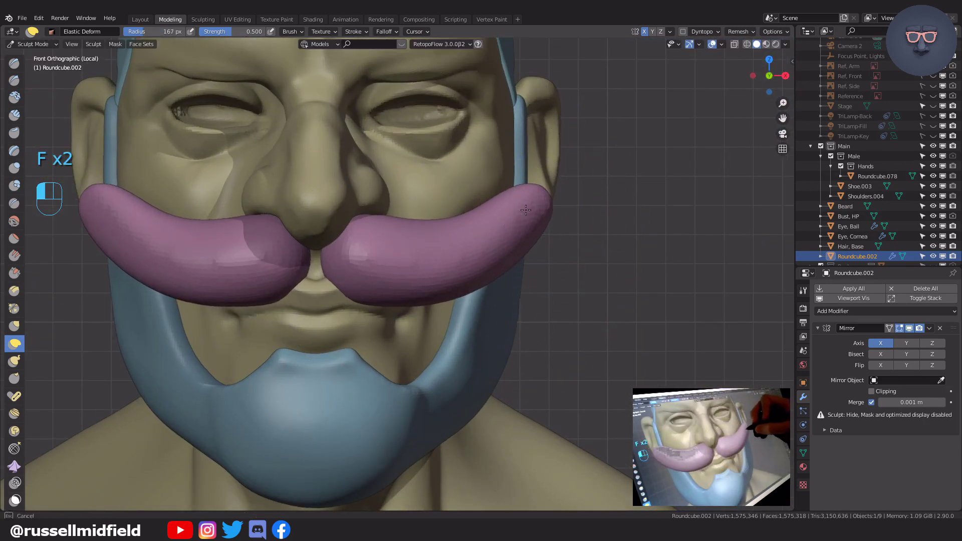
drag(537, 195, 527, 205)
shift+drag(386, 289, 404, 282)
key(r)
click(426, 256)
key(ctrl+z)
key(ctrl+z)
Step: Shape the moustache's inner end beneath the nose with Elastic Deform at 135 px
key(f)
click(405, 248)
middle_drag(408, 266, 451, 234)
key(f)
click(466, 226)
drag(445, 221, 480, 211)
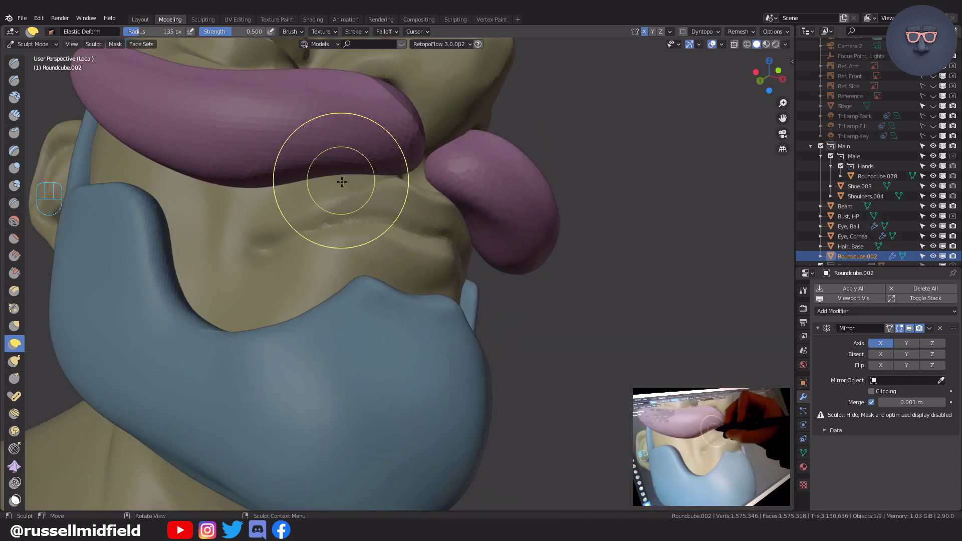
middle_drag(349, 184, 323, 187)
drag(456, 222, 462, 239)
mouse_move(461, 239)
middle_down()
mouse_move(441, 251)
mouse_move(494, 219)
middle_up()
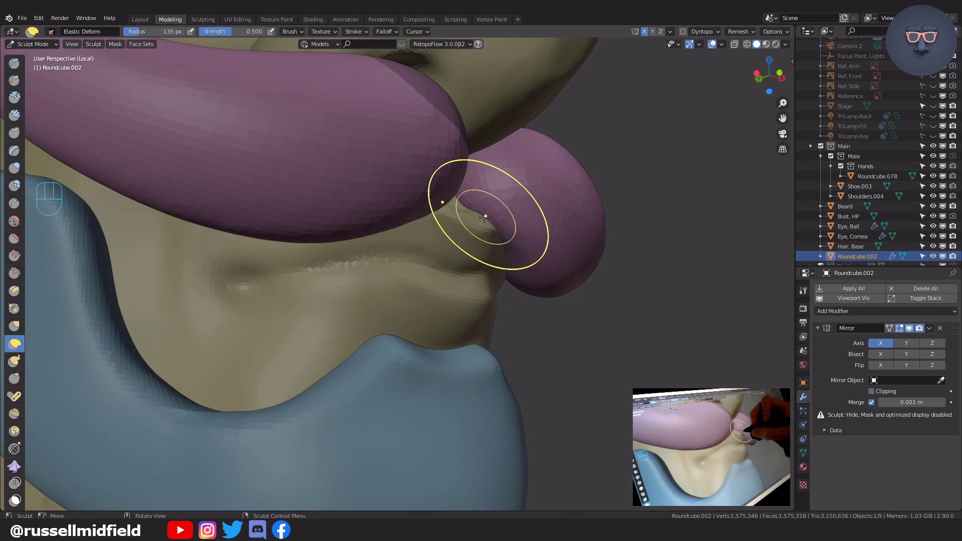
Step: Remesh the moustache with a new voxel size, then scrape and smooth its front and underside with Scrape/Peaks at 143 px
key(shift+r)
key(ctrl+r)
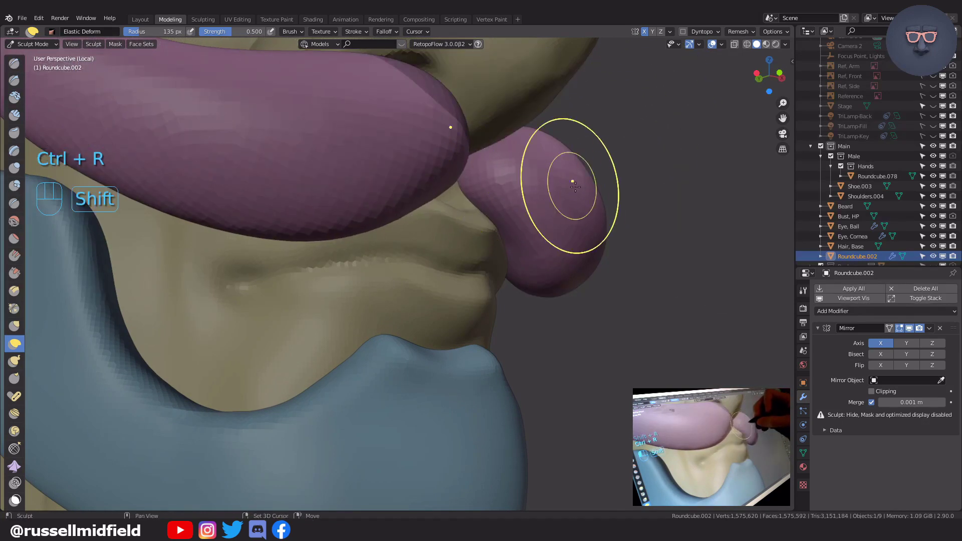
key(KP_3)
middle_drag(611, 231, 298, 302)
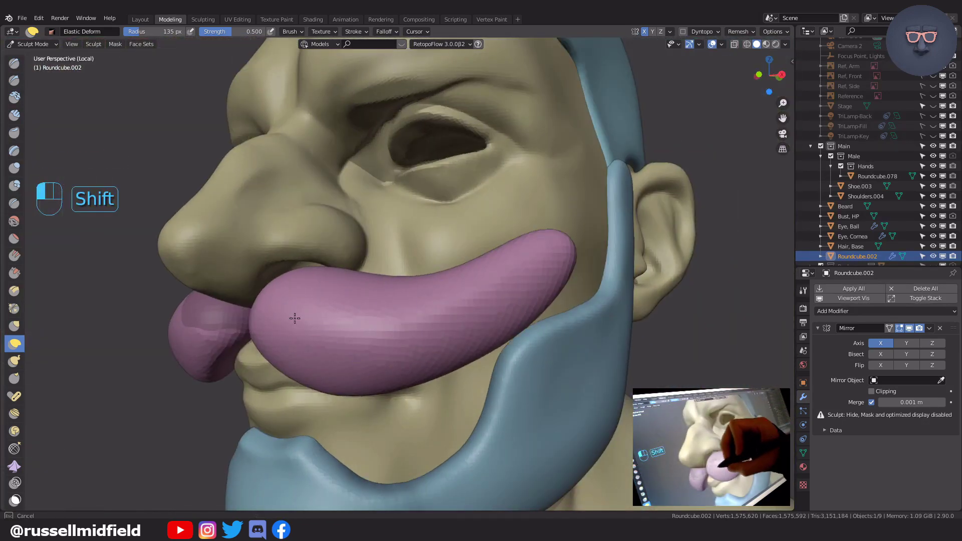
key(s)
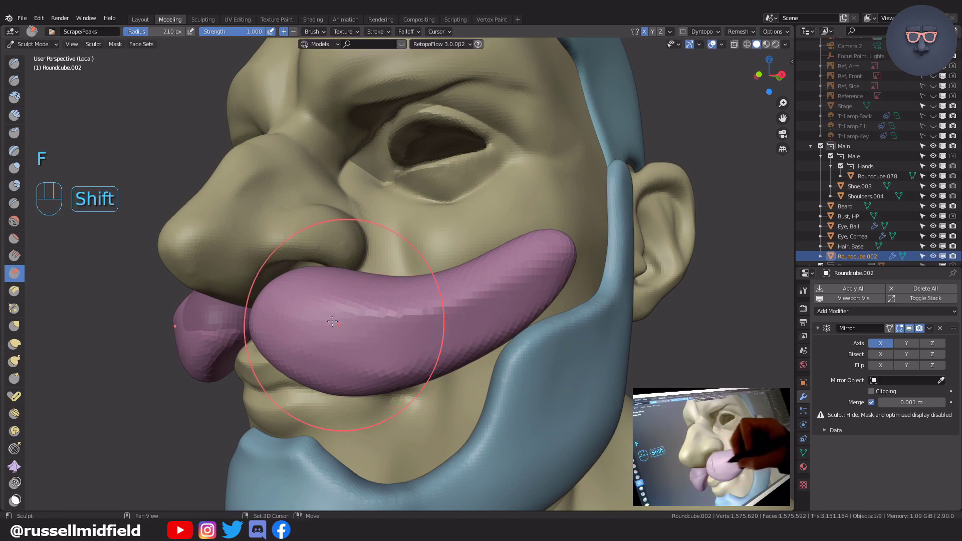
key(f)
click(325, 313)
shift+drag(351, 315, 454, 310)
shift+drag(401, 324, 569, 261)
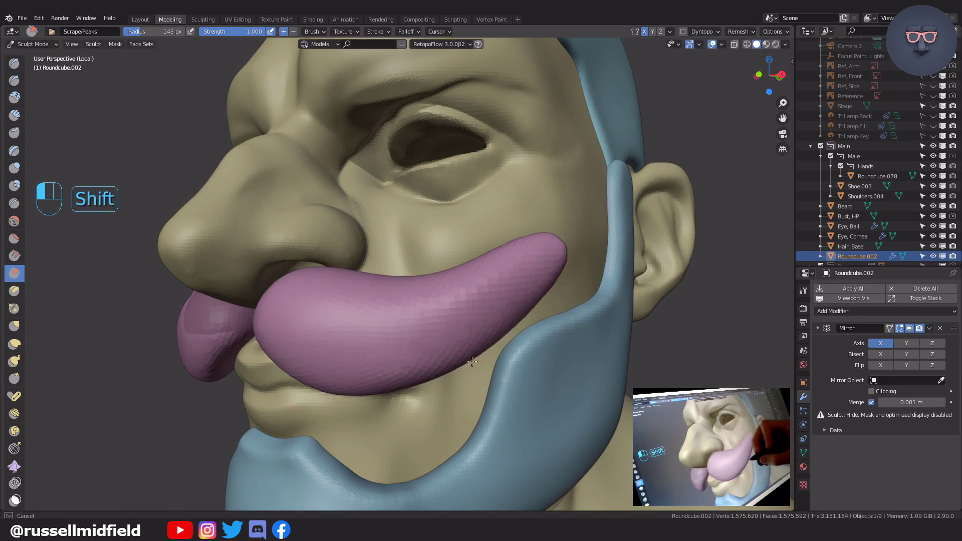
shift+drag(399, 384, 454, 364)
Step: Refine the moustache's curve against the face from the side and below with Elastic Deform
mouse_move(611, 354)
ctrl+middle_down()
mouse_move(515, 386)
mouse_move(426, 384)
mouse_move(426, 351)
ctrl+middle_up()
mouse_move(436, 386)
middle_down()
mouse_move(360, 328)
mouse_move(389, 329)
mouse_move(368, 326)
middle_up()
key(g)
key(f)
click(373, 300)
drag(368, 326, 362, 340)
mouse_move(363, 396)
middle_down()
mouse_move(486, 329)
mouse_move(344, 236)
mouse_move(316, 301)
mouse_move(322, 296)
middle_up()
drag(344, 249, 376, 371)
Step: Pull the moustache's outer tips inward in front view with Elastic Deform at 217 px
key(KP_1)
key(f)
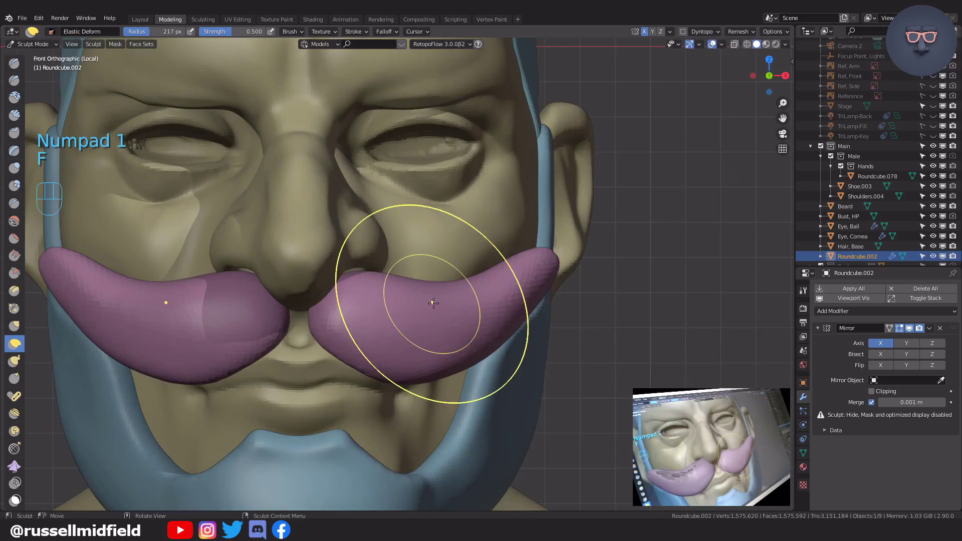
mouse_move(504, 323)
mouse_down()
mouse_move(509, 339)
mouse_move(460, 353)
mouse_up()
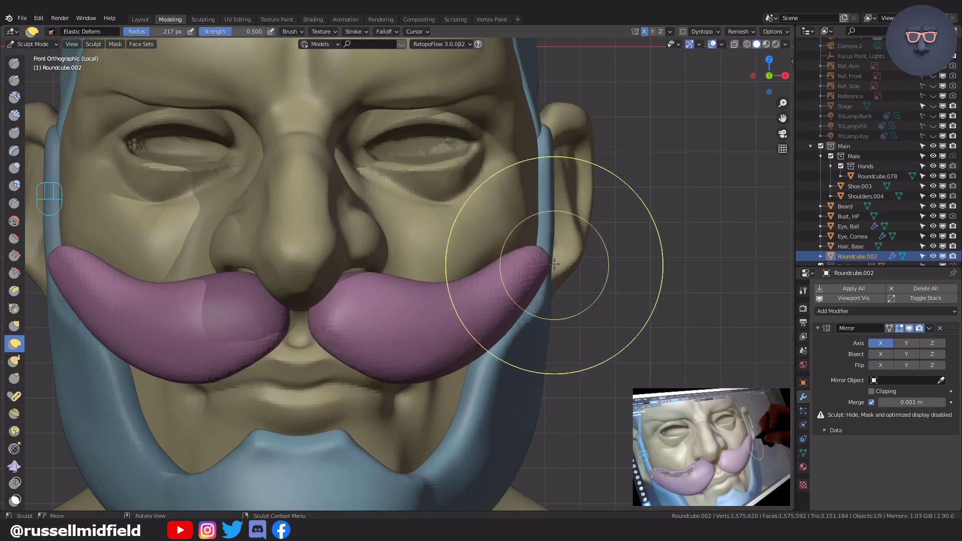
drag(535, 248, 525, 257)
Step: Return the moustache to Object Mode and rename it as Moustache
scroll(531, 331, down, 5)
middle_drag(548, 344, 461, 330)
key(ctrl+Tab)
click(470, 319)
scroll(413, 285, down, 1)
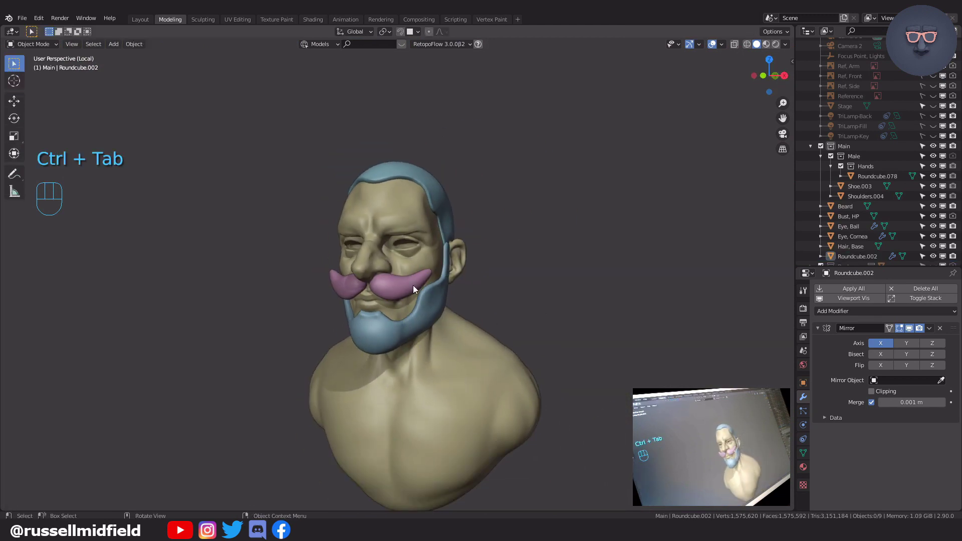
click(413, 285)
double_click(858, 256)
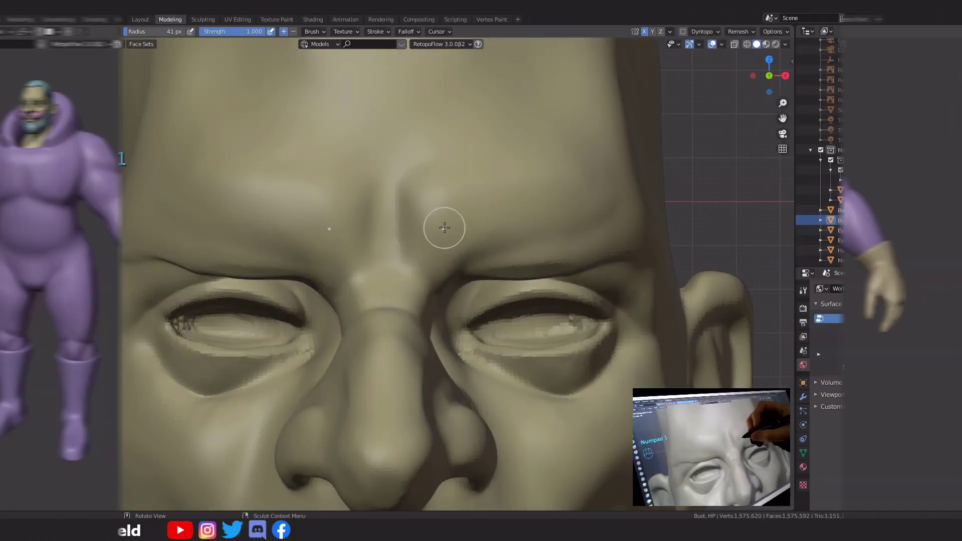
Step: Paint a mask in the shape of thick eyebrows on the bust's brow with the Mask brush at 41 px
key(m)
key(ctrl+z)
key(m)
mouse_move(450, 206)
mouse_down()
mouse_move(586, 216)
mouse_move(630, 240)
mouse_up()
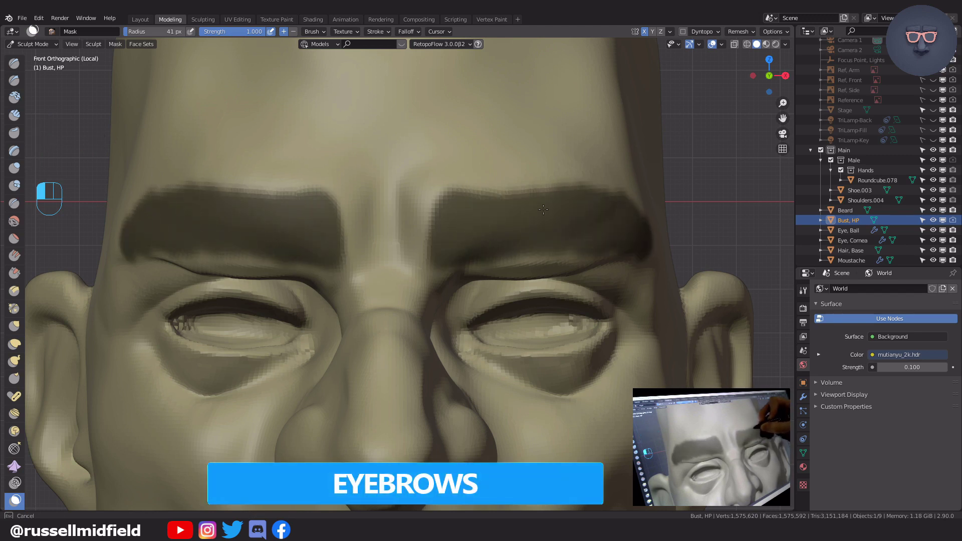
mouse_move(488, 196)
mouse_down()
mouse_move(602, 187)
mouse_move(458, 253)
mouse_up()
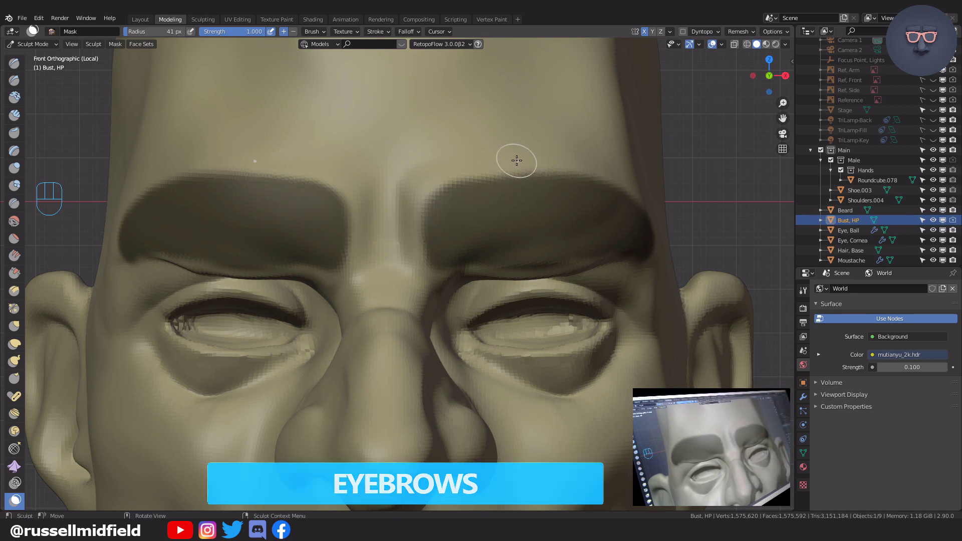
Step: Extract the masked eyebrow area as a solid with threshold 0.500, a boundary loop and 4 smooth iterations
middle_drag(516, 158, 545, 185)
click(115, 44)
click(188, 206)
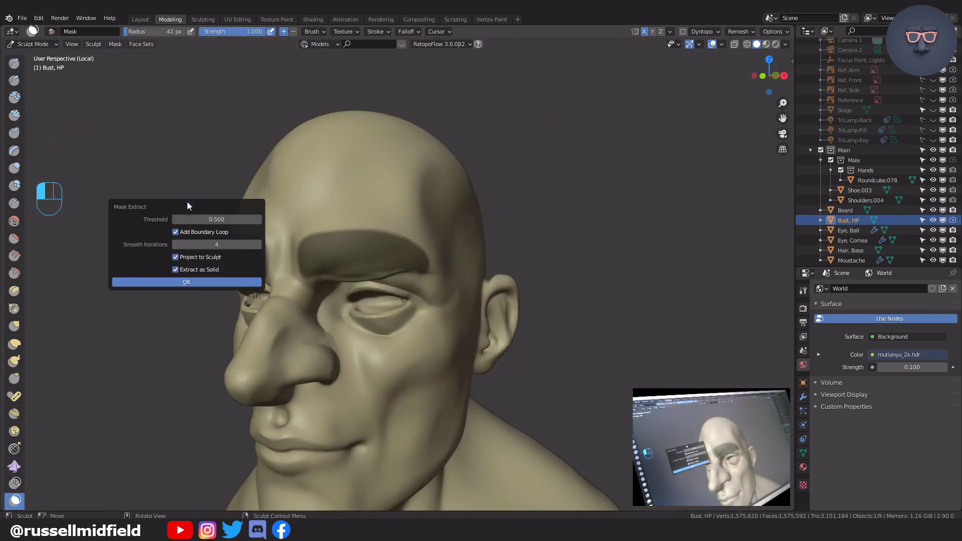
click(233, 283)
Step: Rename the extracted mesh as Eyebrows and apply its modifier
click(848, 260)
text(Eyebro)
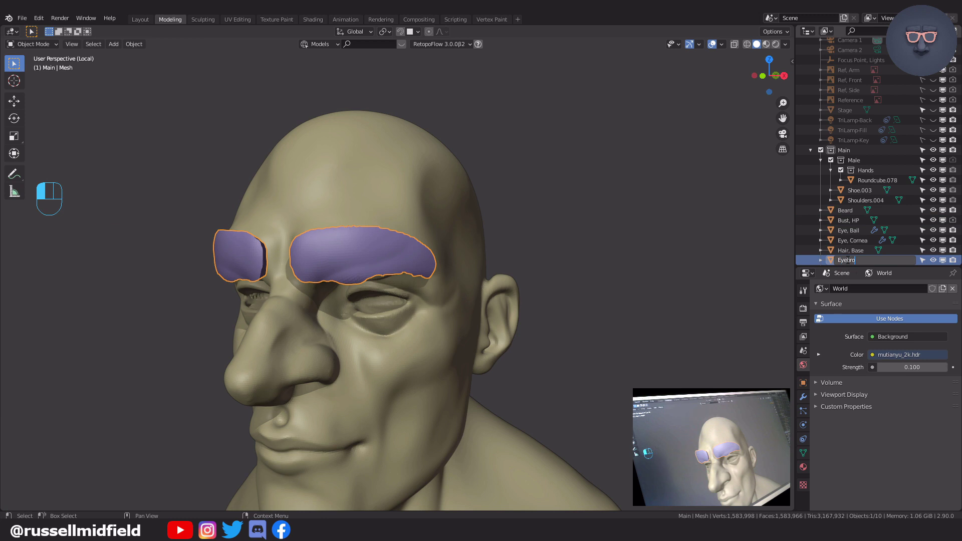
text(ws)
key(Return)
click(803, 397)
click(931, 328)
click(905, 340)
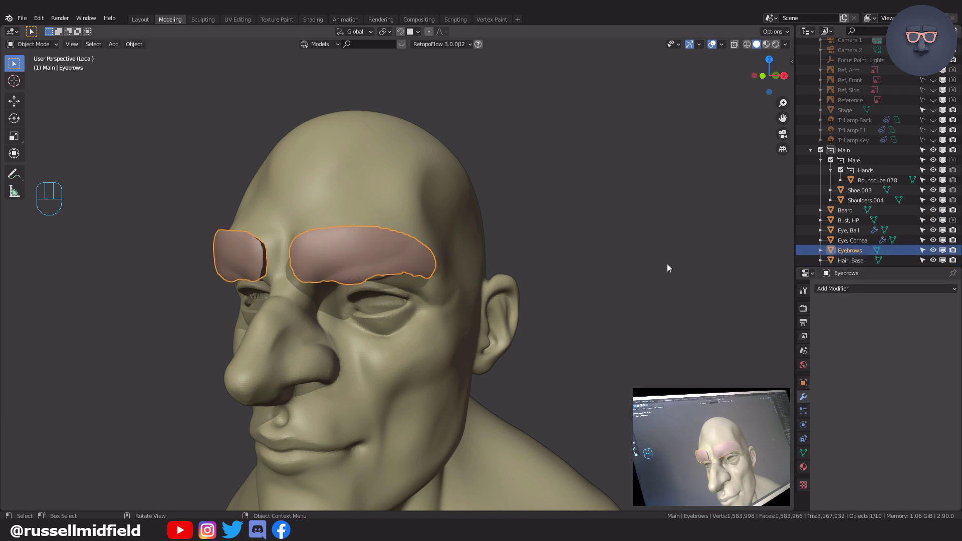
Step: Put the eyebrows into Sculpt Mode, adjust their voxel size and remesh them
middle_drag(667, 265, 653, 266)
key(Tab)
click(596, 264)
scroll(582, 234, up, 2)
key(shift+r)
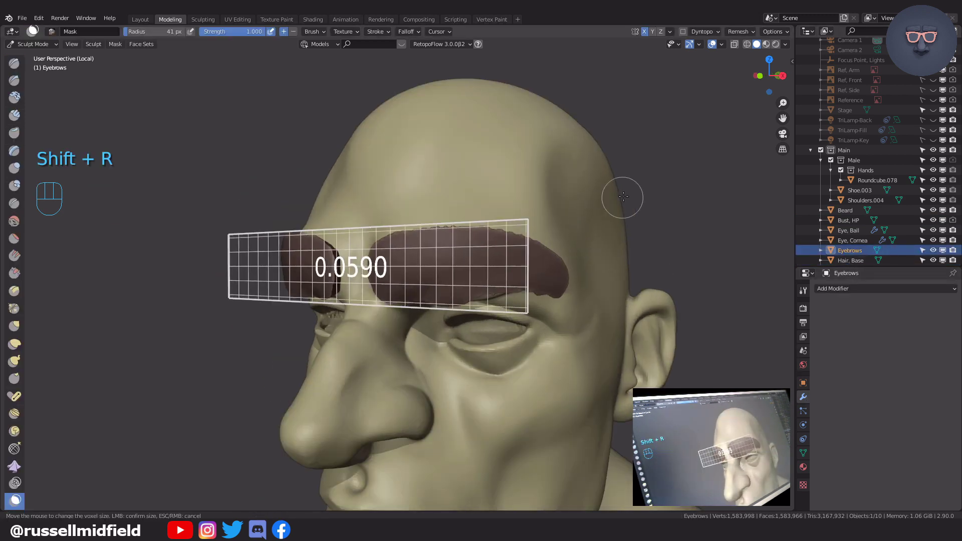
click(665, 151)
key(ctrl+r)
Step: Smooth the eyebrows' jagged edges at a 70 px radius, then remesh them with a new voxel size
key(g)
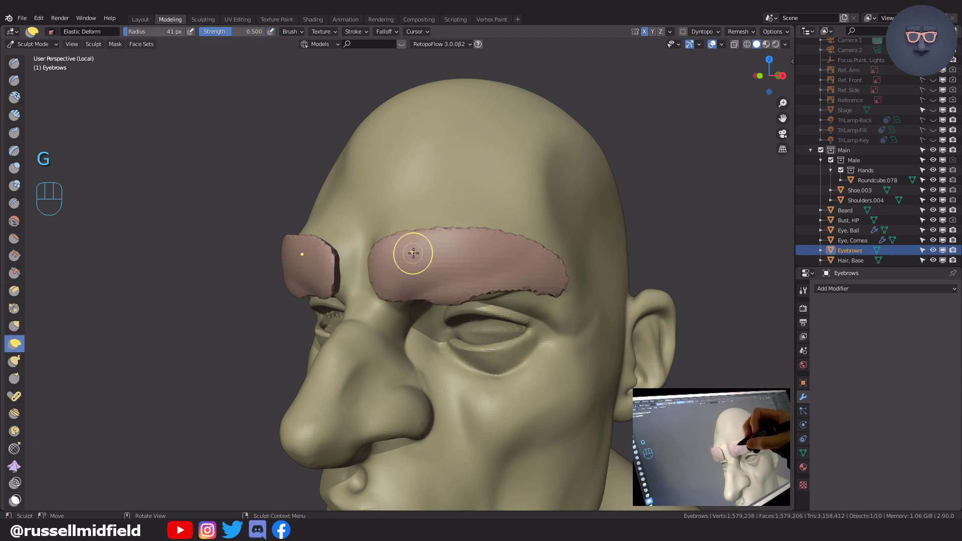
key(f)
click(431, 247)
shift+drag(375, 266, 384, 244)
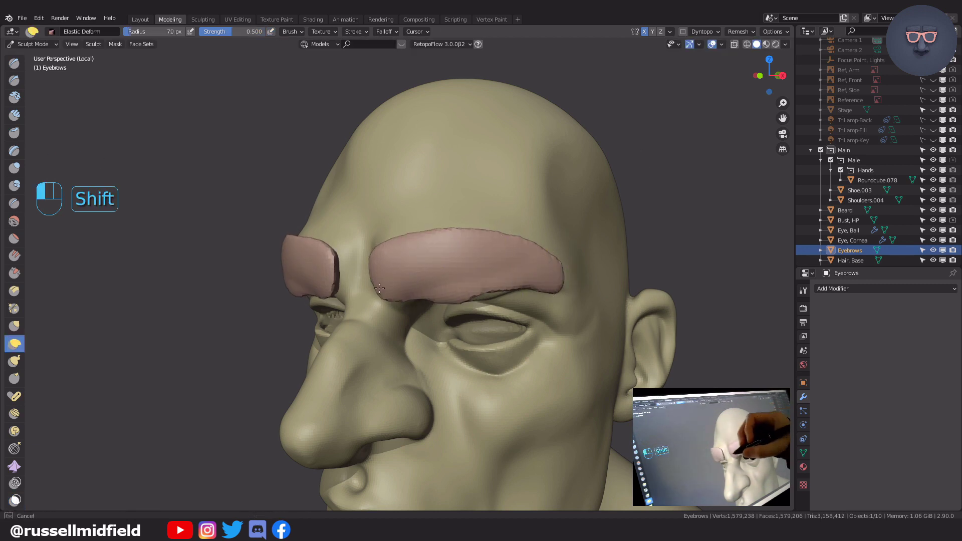
key(shift+r)
click(580, 108)
key(ctrl+r)
Step: Fit the eyebrows to the brow from above and below with Elastic Deform at 132 px
middle_drag(473, 232, 436, 297)
key(g)
key(f)
click(453, 336)
middle_drag(453, 335, 426, 359)
drag(404, 354, 399, 351)
middle_drag(416, 346, 442, 221)
drag(547, 261, 545, 259)
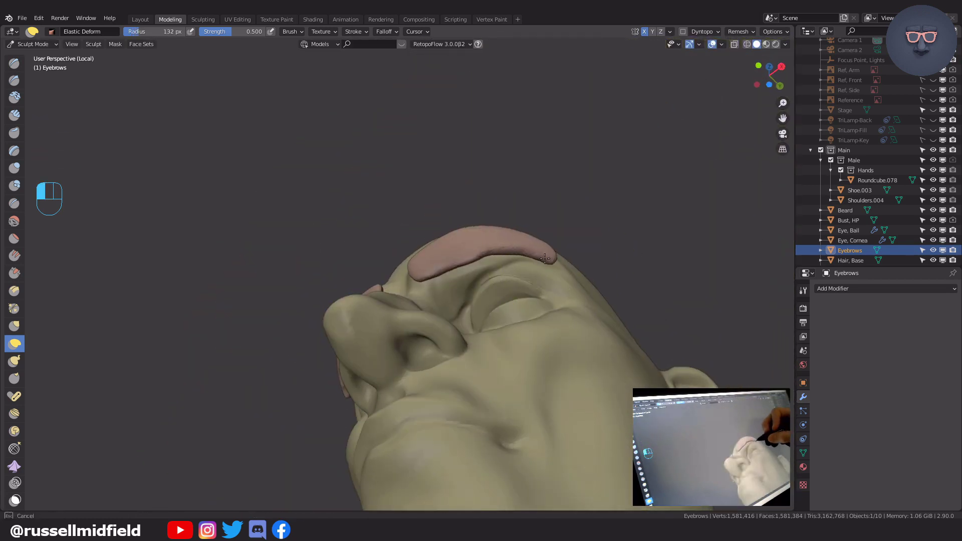
Step: Change the eyebrows' voxel size, remesh them, and leave sculpting to show the whole character
middle_drag(545, 258, 426, 417)
middle_drag(631, 378, 568, 255)
key(shift+r)
click(547, 134)
key(ctrl+r)
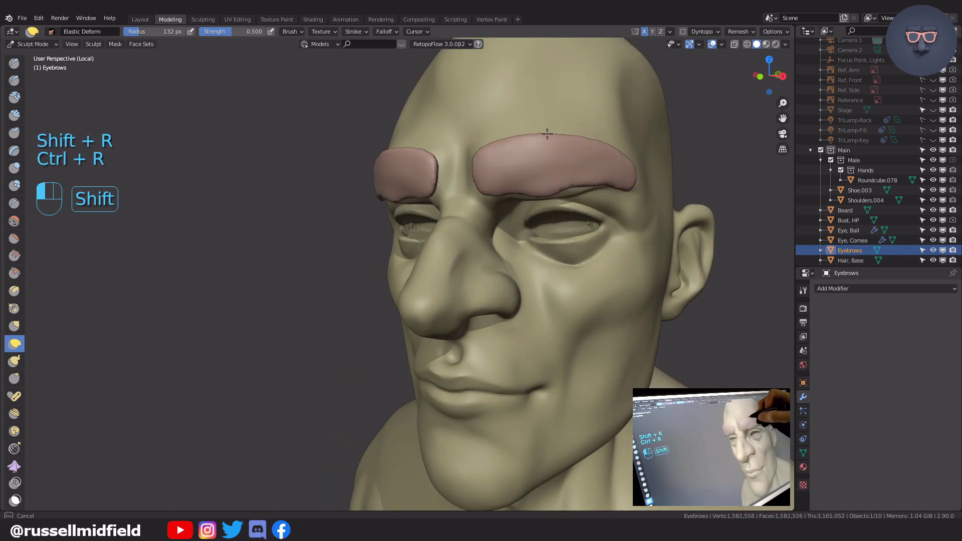
key(ctrl+Tab)
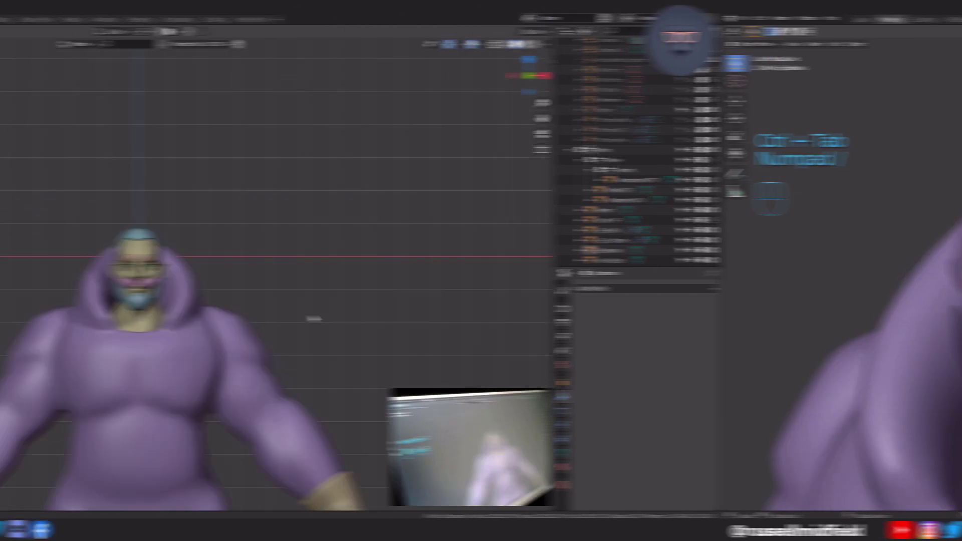
Step: Add a round cube in front view using the Roundcube16 preset
key(KP_1)
key(shift+a)
click(549, 284)
click(135, 252)
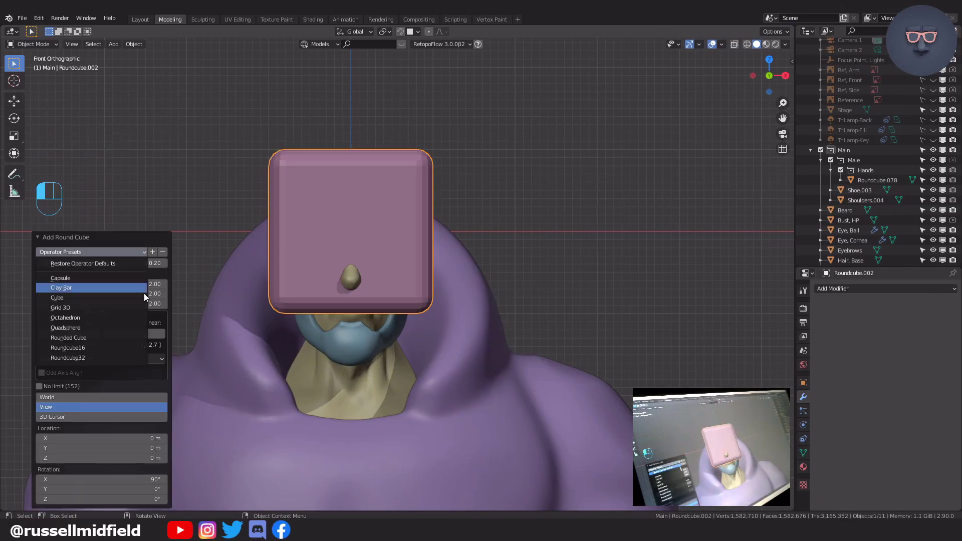
click(137, 347)
Step: Scale down the round cube and position it on top of the head from the front and side
key(s)
click(476, 174)
key(g)
click(481, 76)
key(g)
click(483, 119)
middle_drag(483, 119, 369, 141)
key(g)
click(392, 143)
key(KP_3)
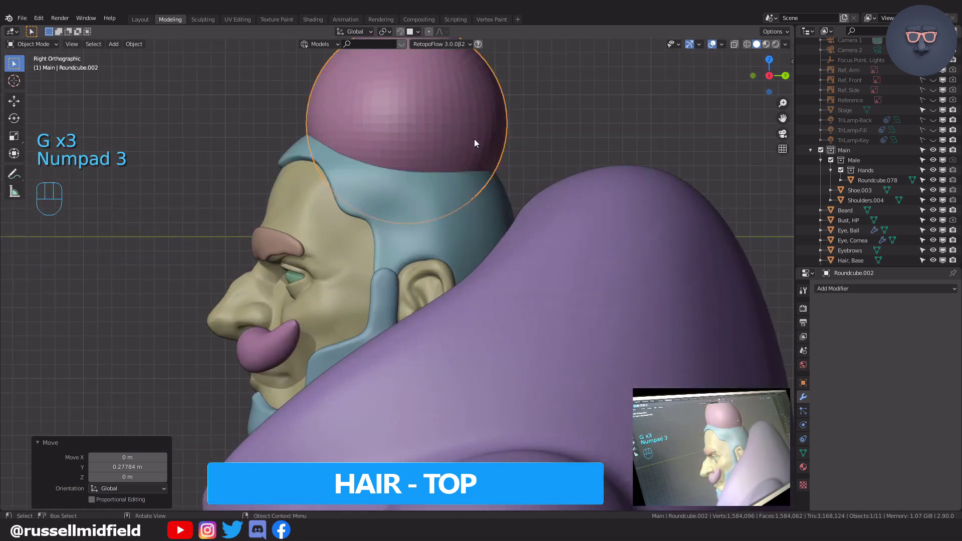
key(g)
click(460, 246)
Step: Start sculpting the round cube, adjust its voxel size and remesh it
key(Tab)
key(shift+r)
click(468, 170)
key(ctrl+r)
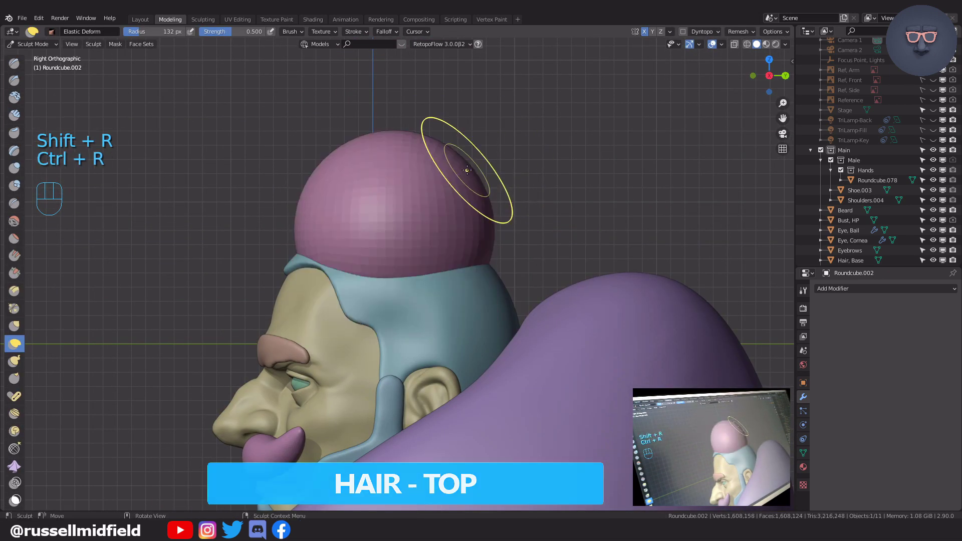
Step: Shape the top hair to the skull in side view with Elastic Deform and smooth its surface
key(f)
click(301, 236)
drag(455, 171, 472, 204)
drag(357, 155, 352, 173)
drag(495, 230, 503, 252)
mouse_move(359, 216)
shift+mouse_down()
mouse_move(302, 246)
mouse_move(374, 235)
shift+mouse_up()
Step: Push the sides of the top hair inward above the forehead with Elastic Deform at 114 px
middle_drag(451, 216, 556, 251)
key(f)
click(526, 254)
middle_drag(243, 305, 280, 311)
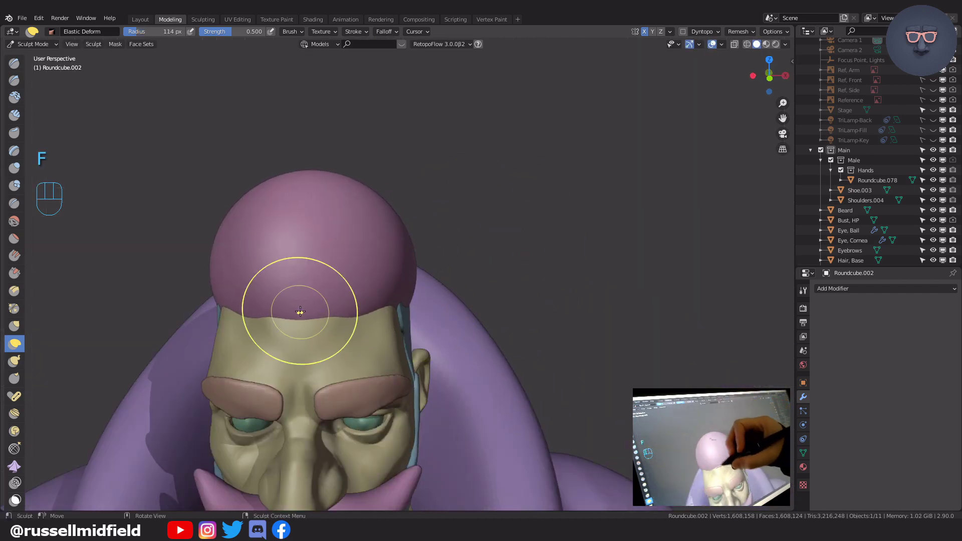
drag(418, 266, 407, 271)
middle_drag(426, 281, 426, 296)
drag(387, 297, 367, 307)
middle_drag(431, 296, 431, 284)
shift+middle_drag(431, 283, 431, 276)
Step: Narrow the top hair's upper sides with Elastic Deform and smooth its front and side edges
mouse_move(405, 245)
mouse_down()
mouse_move(392, 260)
mouse_move(380, 239)
mouse_up()
middle_drag(419, 256, 368, 258)
mouse_move(274, 286)
shift+mouse_down()
mouse_move(265, 295)
mouse_move(268, 288)
shift+mouse_up()
middle_drag(448, 277, 395, 273)
shift+drag(425, 238, 443, 254)
middle_drag(471, 271, 441, 268)
shift+drag(449, 266, 513, 279)
Step: Try to pull a curved tuft from the rear of the top hair with Snake Hook at 189 px
mouse_move(514, 280)
middle_down()
mouse_move(506, 240)
mouse_move(397, 287)
mouse_move(463, 298)
mouse_move(443, 215)
middle_up()
key(k)
key(f)
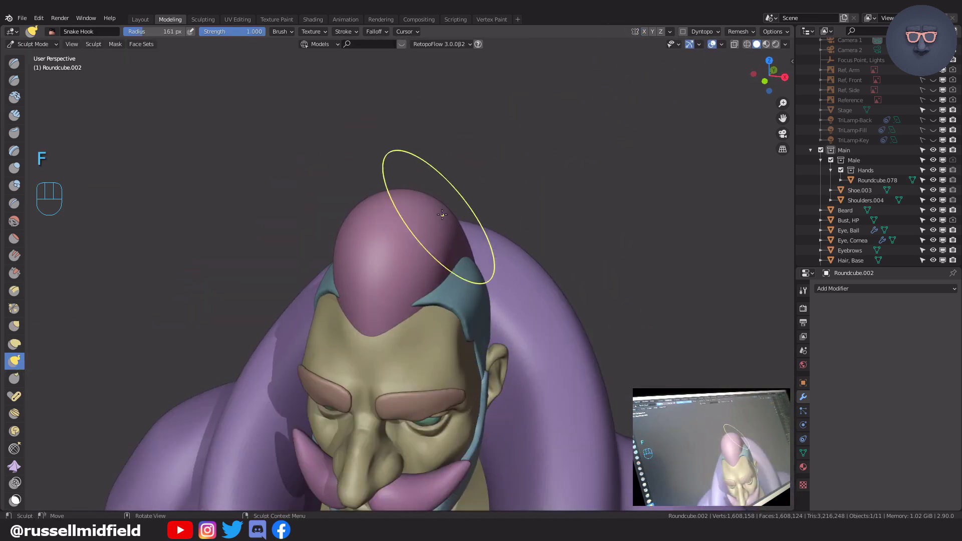
drag(524, 179, 526, 173)
mouse_move(526, 211)
middle_down()
mouse_move(466, 271)
mouse_move(543, 279)
mouse_move(373, 207)
middle_up()
key(ctrl+z)
key(f)
click(380, 191)
drag(386, 193, 509, 166)
scroll(517, 236, down, 4)
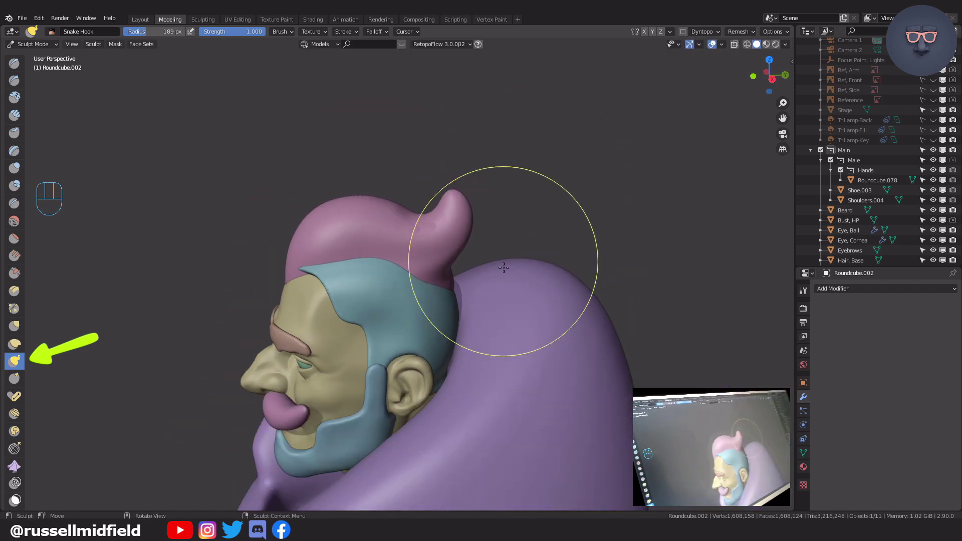
middle_drag(501, 274, 612, 311)
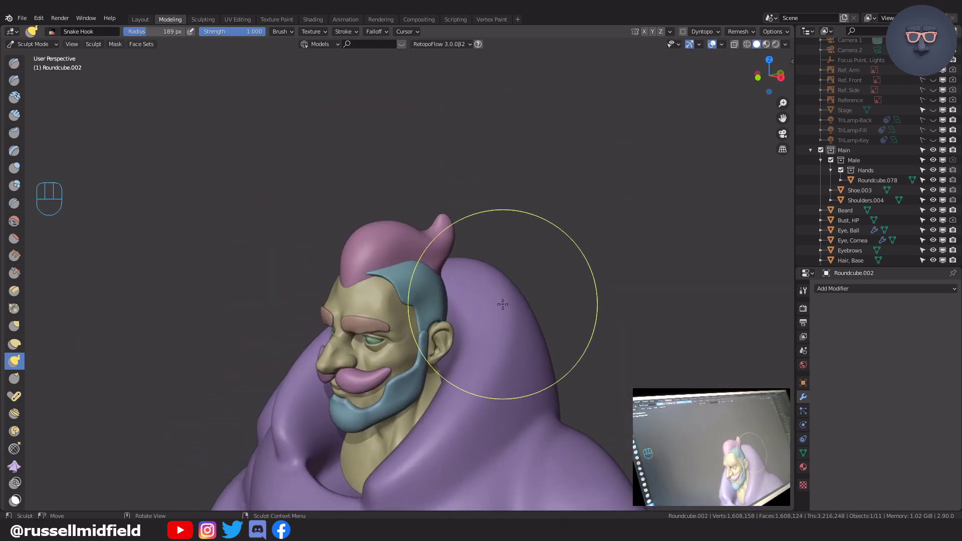
Step: Form an upward curl at the back of the top hair with Snake Hook and remesh the hair
scroll(443, 396, up, 4)
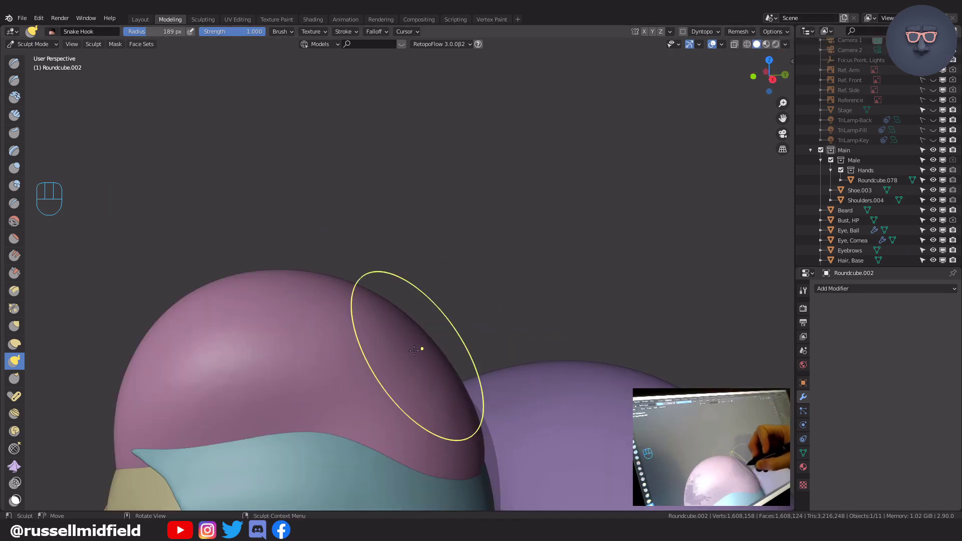
middle_drag(531, 340, 538, 357)
ctrl+middle_drag(487, 379, 490, 336)
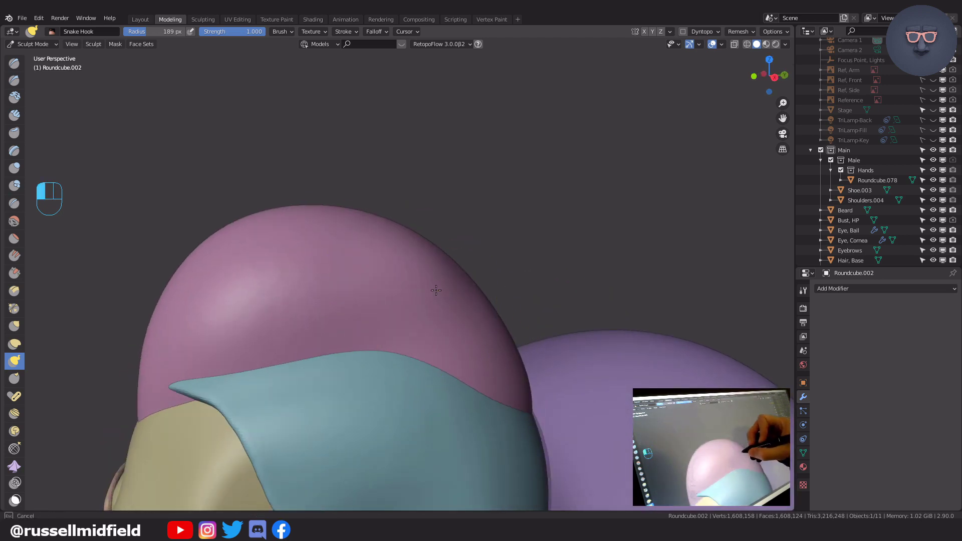
ctrl+middle_drag(531, 286, 526, 333)
middle_drag(467, 333, 463, 293)
key(ctrl+r)
mouse_move(525, 333)
middle_down()
mouse_move(423, 363)
mouse_move(537, 346)
middle_up()
ctrl+middle_drag(506, 296, 566, 379)
ctrl+middle_drag(562, 381, 557, 347)
middle_drag(408, 263, 449, 285)
mouse_move(445, 251)
middle_down()
mouse_move(366, 301)
mouse_move(376, 303)
middle_up()
Step: Smooth the top hair's lower rear edges below the curl with the brush radius at 134 px
key(f)
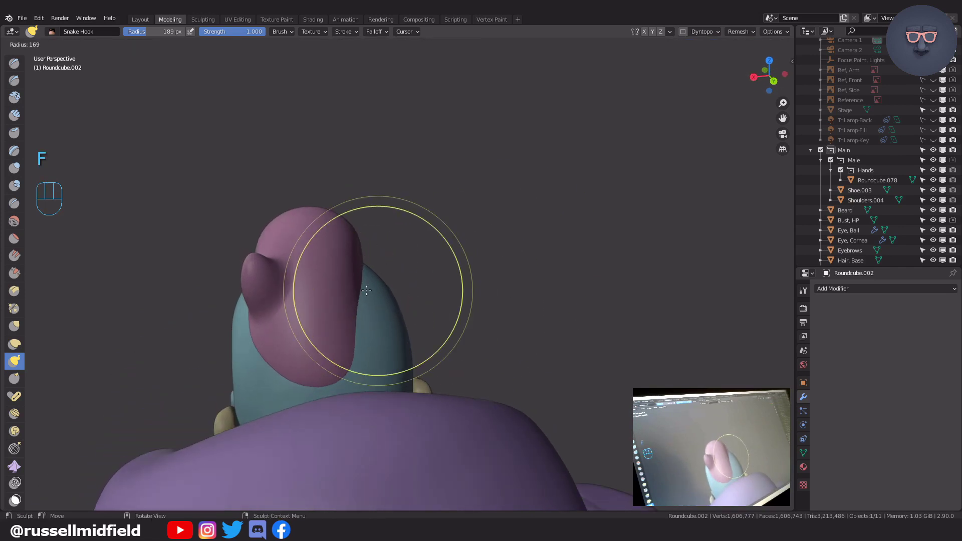
click(445, 289)
middle_drag(302, 366, 317, 365)
shift+drag(265, 349, 252, 336)
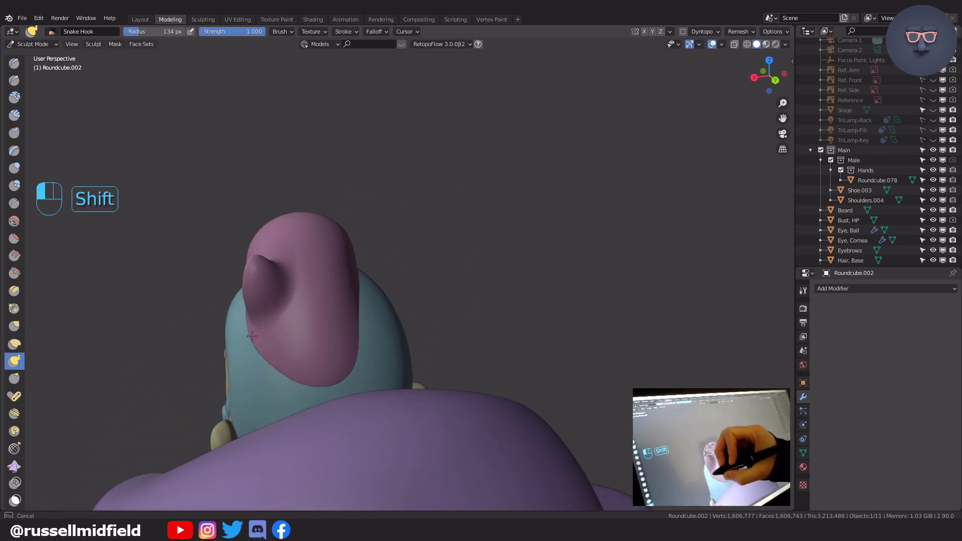
shift+drag(328, 381, 321, 377)
middle_drag(331, 373, 396, 373)
shift+drag(376, 371, 399, 364)
Step: Adjust the brush radius, remesh the top hair and switch to Elastic Deform
middle_drag(419, 356, 499, 358)
key(f)
click(464, 263)
middle_drag(464, 263, 417, 266)
key(ctrl+r)
key(g)
middle_drag(369, 303, 561, 280)
mouse_move(612, 271)
ctrl+middle_down()
mouse_move(640, 361)
mouse_move(599, 369)
mouse_move(614, 267)
ctrl+middle_up()
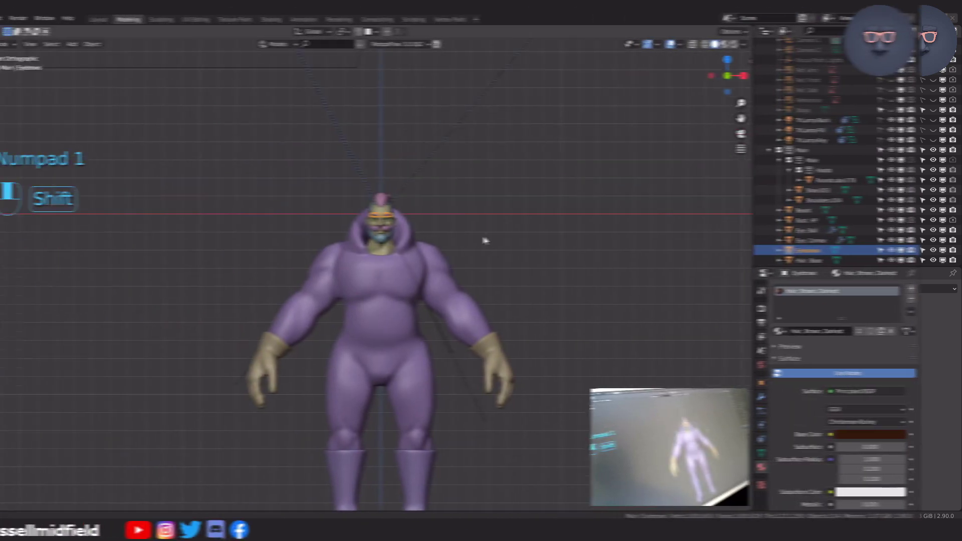
Step: Deselect the eyebrows with the character's head framed closely from the front
scroll(518, 233, up, 6)
shift+middle_drag(554, 151, 452, 293)
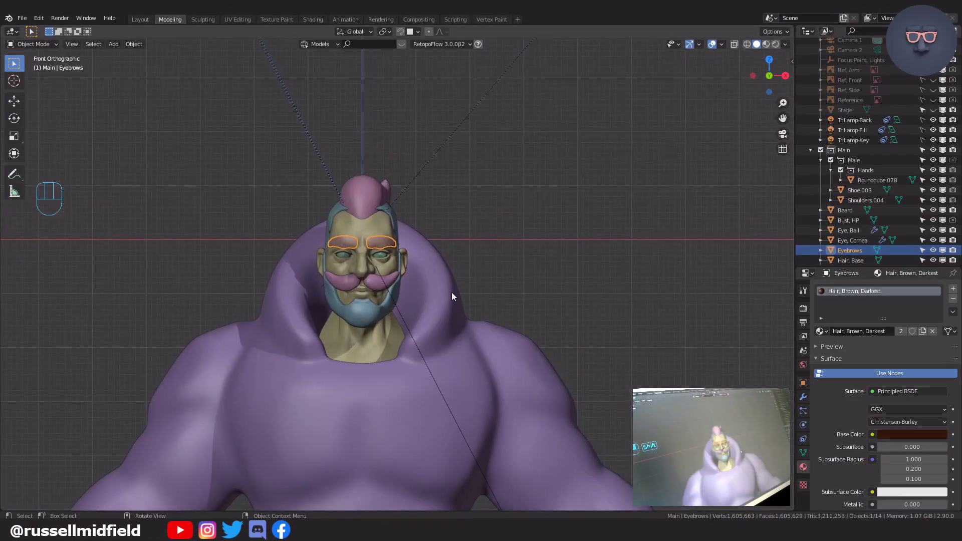
scroll(452, 293, up, 3)
shift+middle_drag(504, 202, 539, 194)
scroll(544, 178, up, 2)
click(550, 164)
click(550, 165)
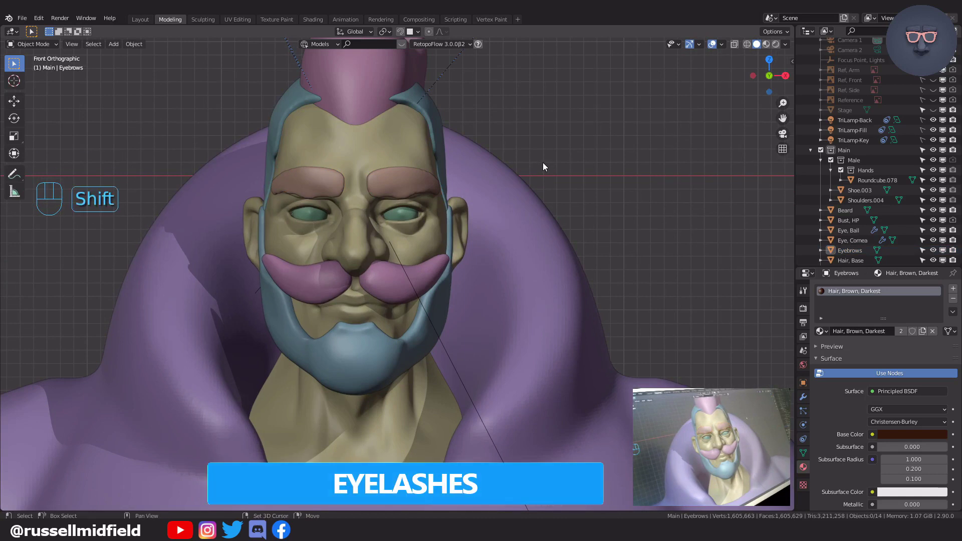
Step: Add a single-vertex mesh object and turn on snapping
key(shift+a)
mouse_move(543, 162)
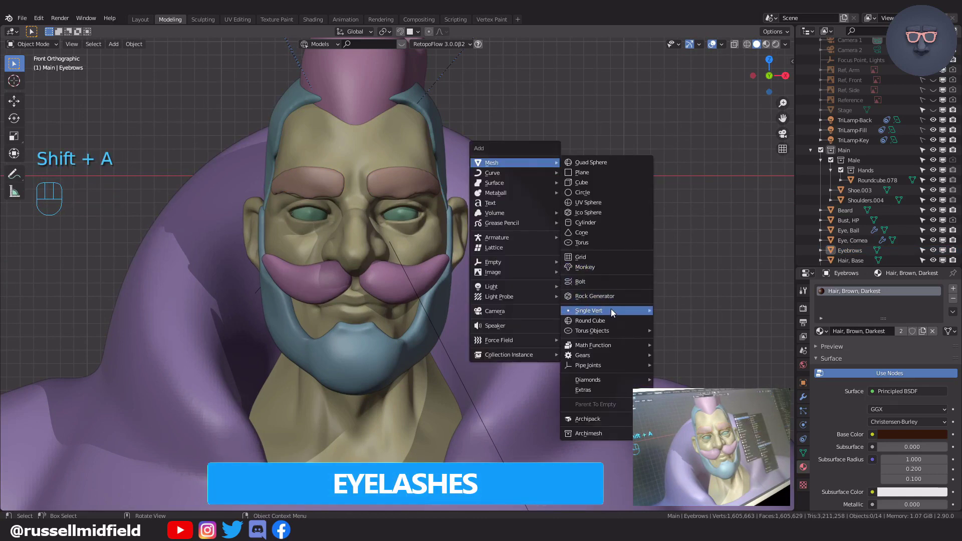
mouse_move(611, 310)
click(724, 312)
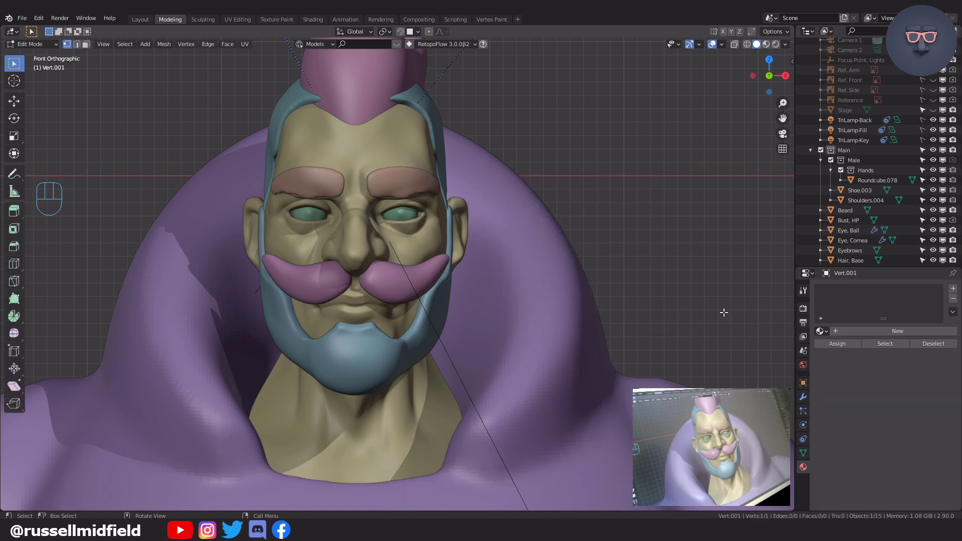
click(401, 32)
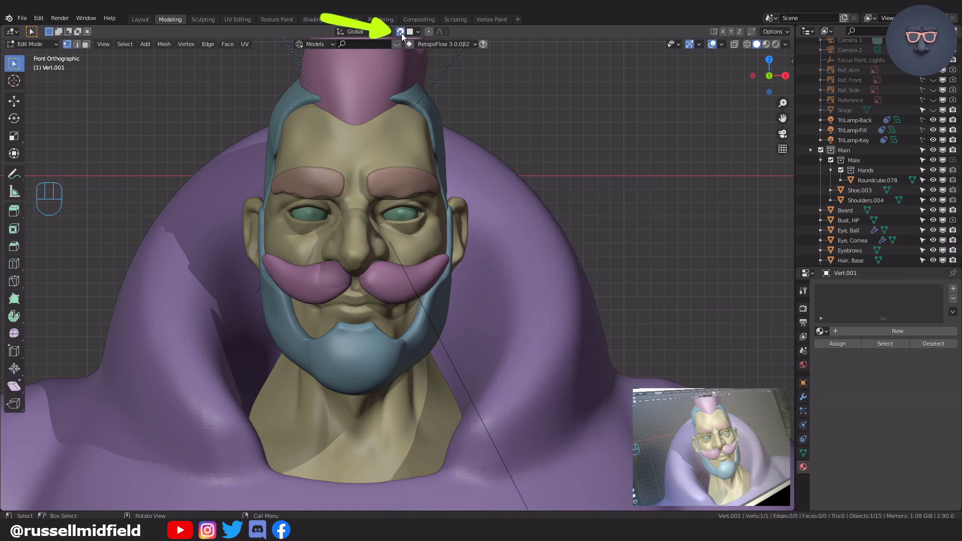
click(419, 32)
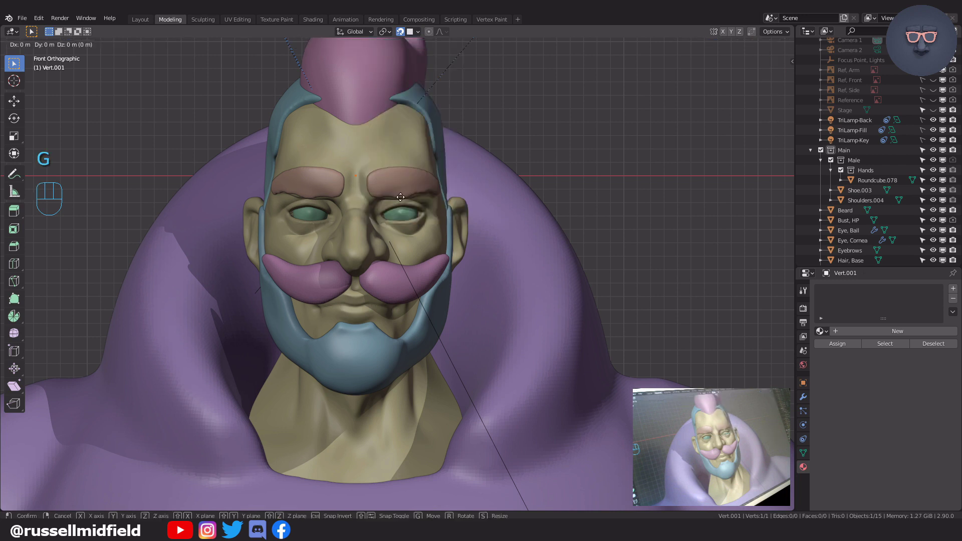
Step: Move the vertex onto the inner end of the upper eyelid of the character's left eye
click(401, 225)
key(g)
click(431, 233)
scroll(426, 224, up, 9)
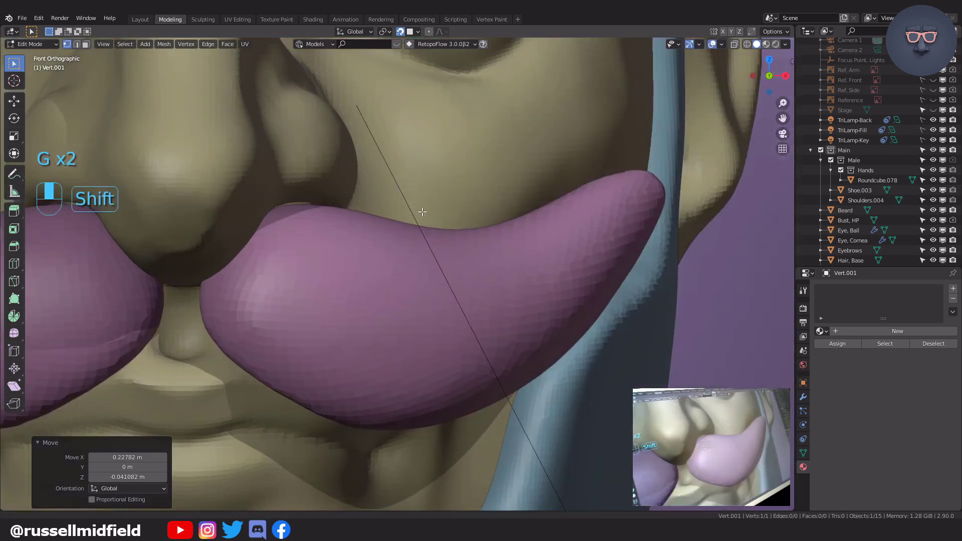
shift+middle_drag(421, 213, 391, 449)
shift+middle_drag(399, 250, 451, 337)
scroll(452, 330, up, 2)
key(g)
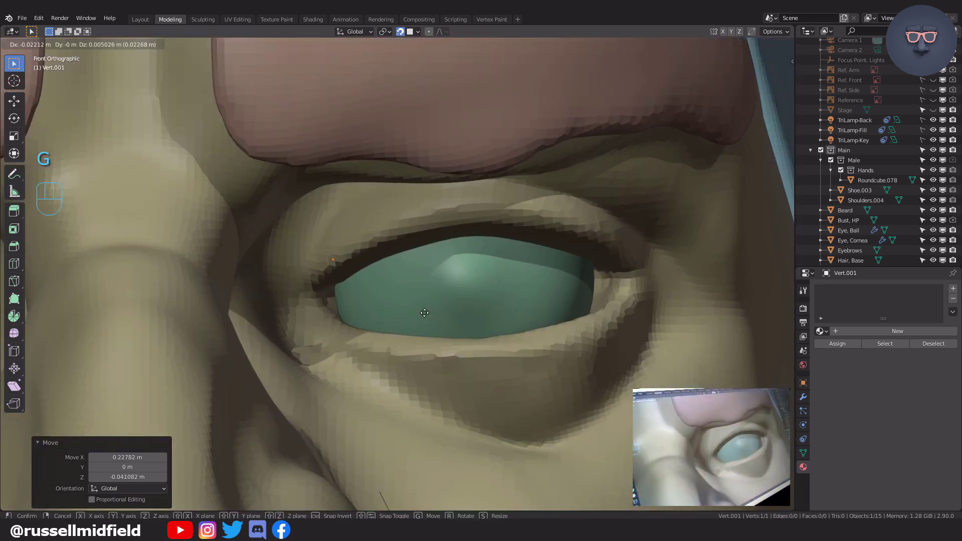
click(428, 316)
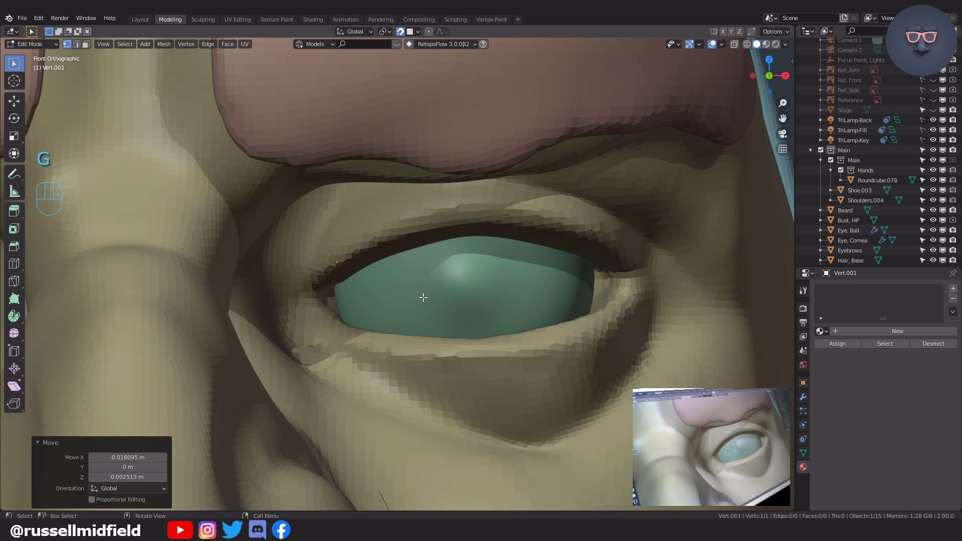
Step: Extrude the vertex seven times along the upper eyelid's edge from the inner to the outer corner of the eye
key(e)
click(455, 271)
key(e)
click(500, 260)
key(e)
click(553, 251)
key(e)
click(600, 254)
key(e)
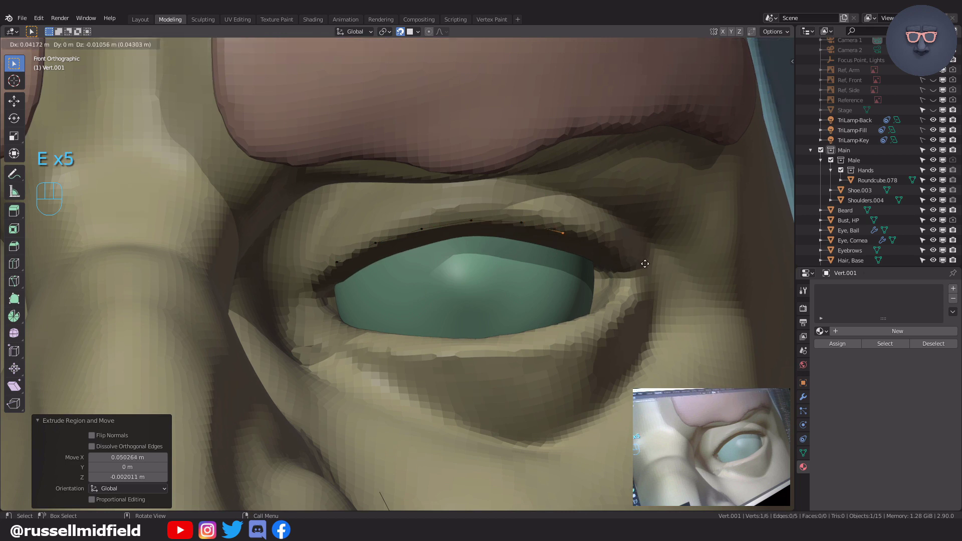
click(651, 263)
key(e)
click(692, 279)
key(e)
click(712, 299)
Step: Extrude a second row of vertices just above the first, from the outer corner back to the inner corner
key(e)
click(735, 274)
key(e)
click(694, 262)
key(e)
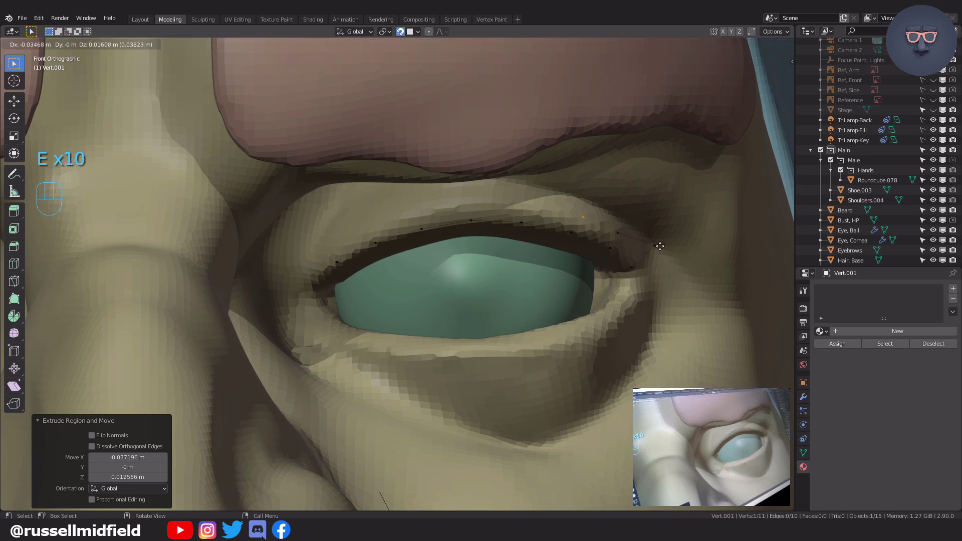
click(602, 236)
key(e)
click(546, 234)
key(e)
click(497, 246)
key(e)
click(448, 260)
key(e)
click(404, 281)
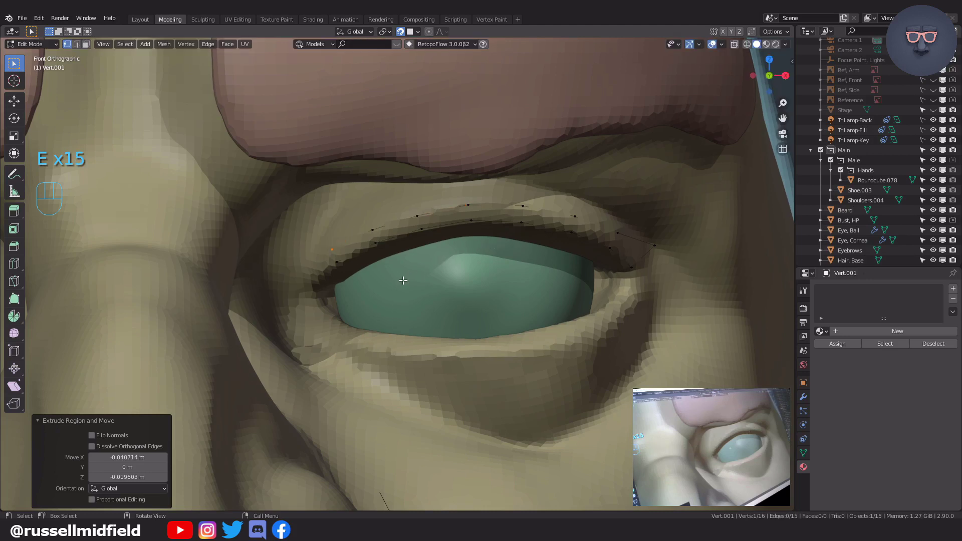
Step: Fill the seven faces between the two vertex rows and turn snapping off
drag(382, 279, 397, 292)
key(f)
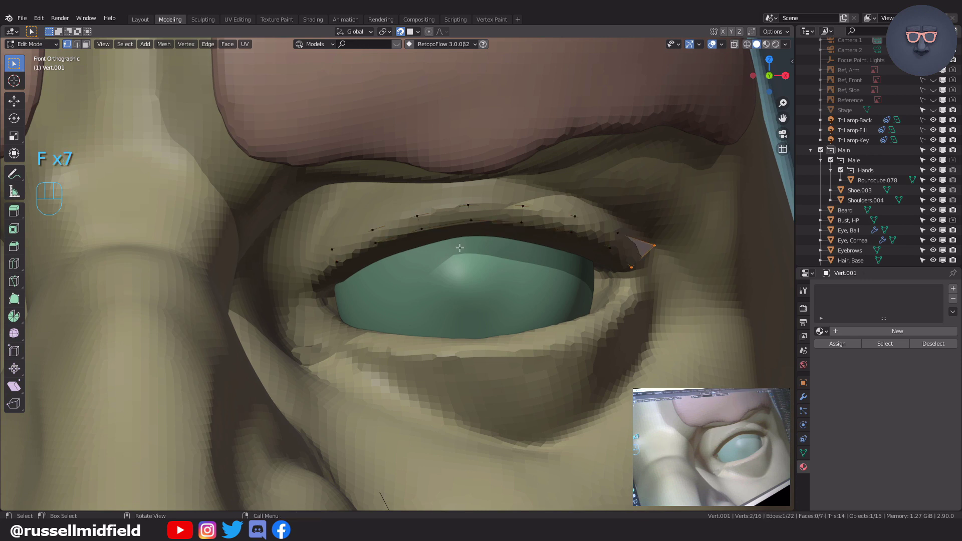
middle_drag(459, 248, 633, 263)
click(400, 31)
Step: Select the whole eyelid strip and extrude it about 0.04 m outward along its normals
key(a)
middle_drag(575, 303, 554, 304)
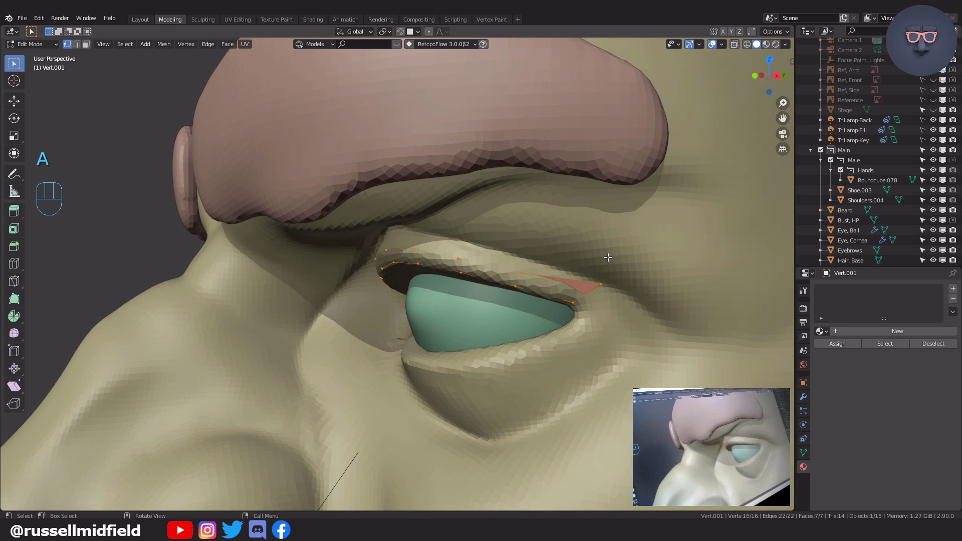
key(e)
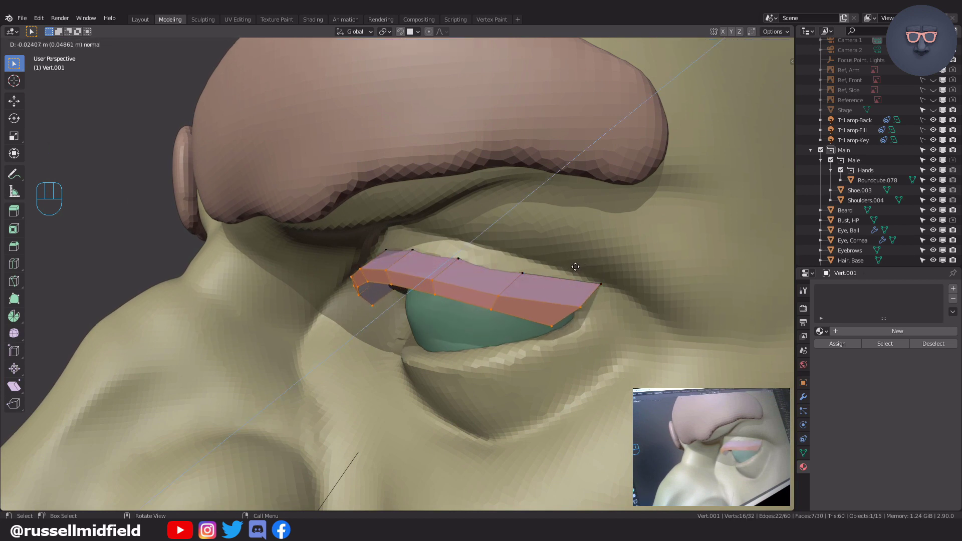
click(576, 269)
Step: Rotate the extruded eyelash edge about -3° around global Z and 2.7° in the front view, and nudge it slightly upward
middle_drag(576, 268, 646, 278)
key(r)
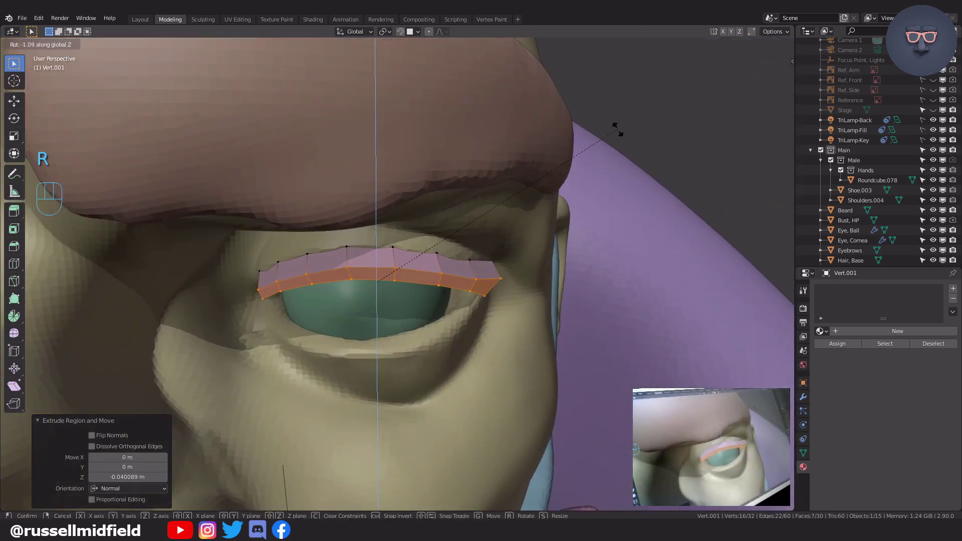
click(618, 140)
key(KP_1)
key(r)
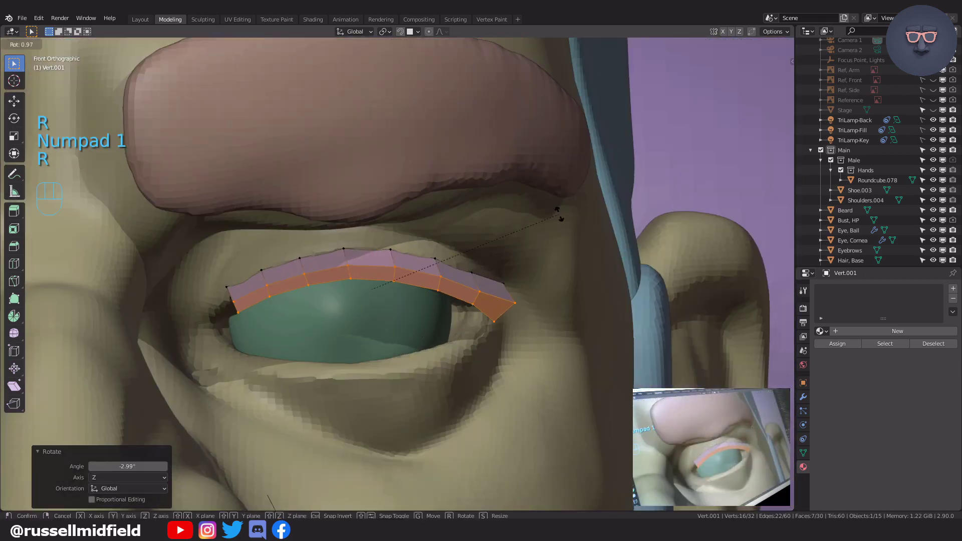
click(560, 220)
key(g)
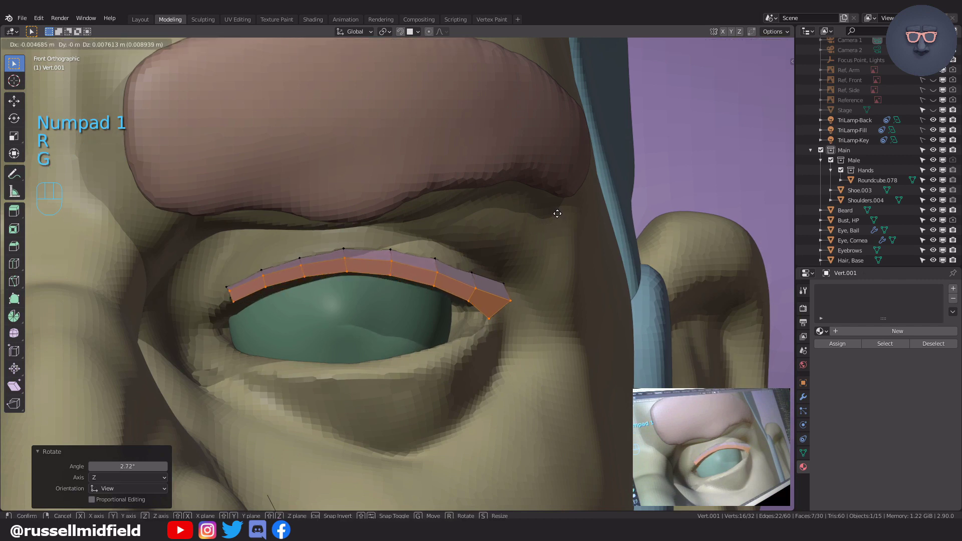
click(557, 215)
middle_drag(552, 214, 477, 190)
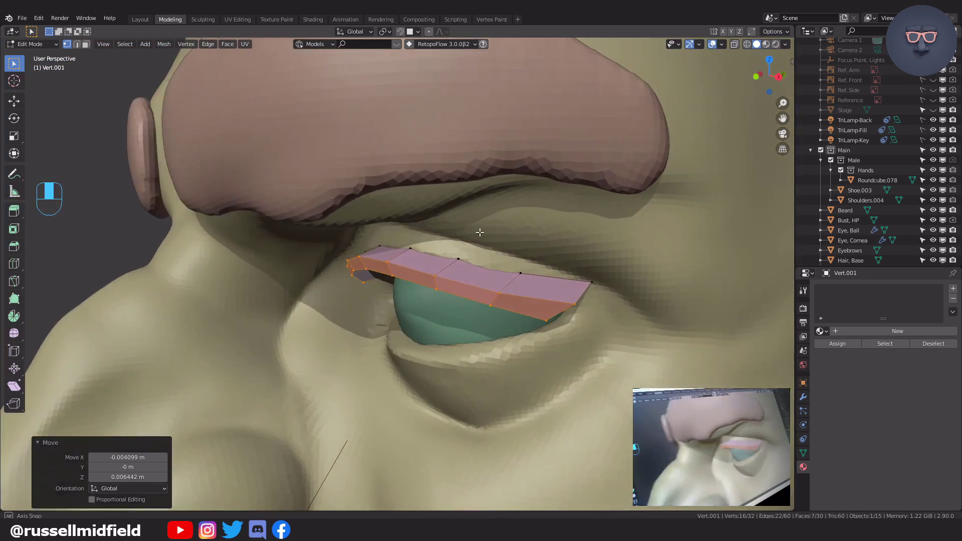
Step: Leave Edit Mode, select the eyelash object and shade it smooth
key(Tab)
click(449, 272)
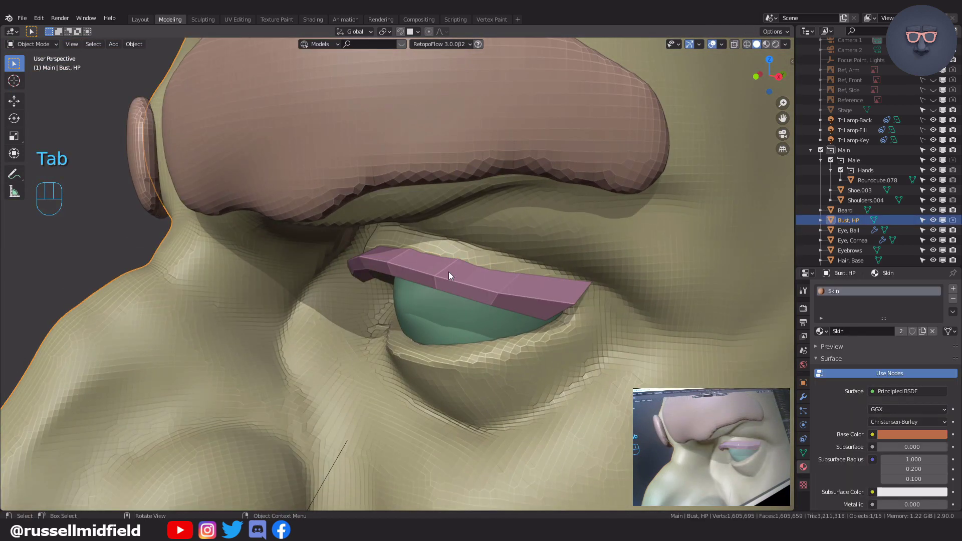
click(453, 276)
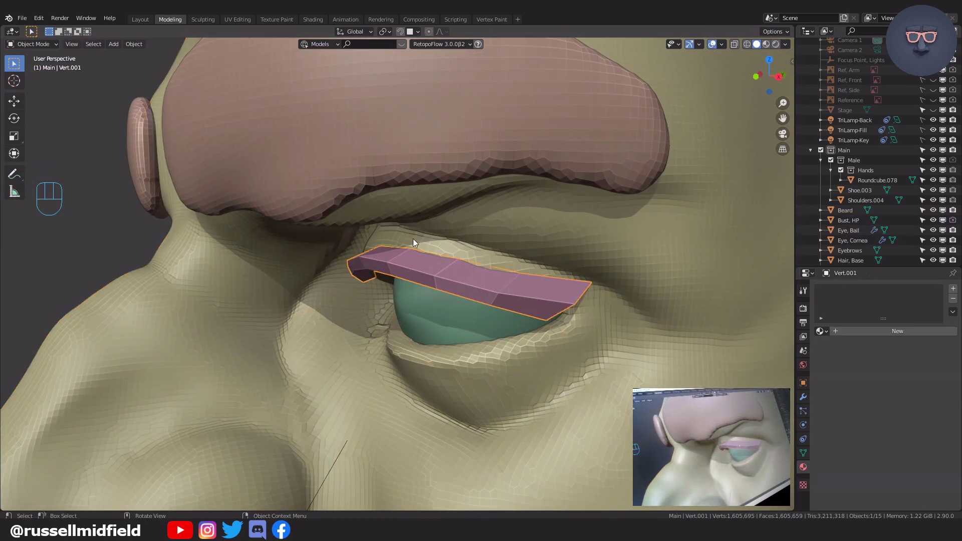
click(135, 44)
click(167, 232)
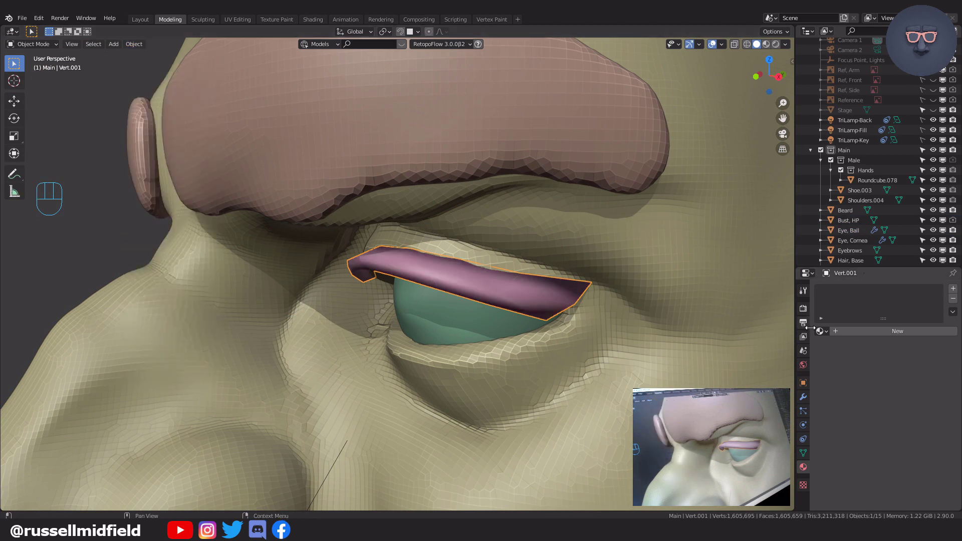
Step: Add a Subdivision modifier to the eyelash
click(803, 397)
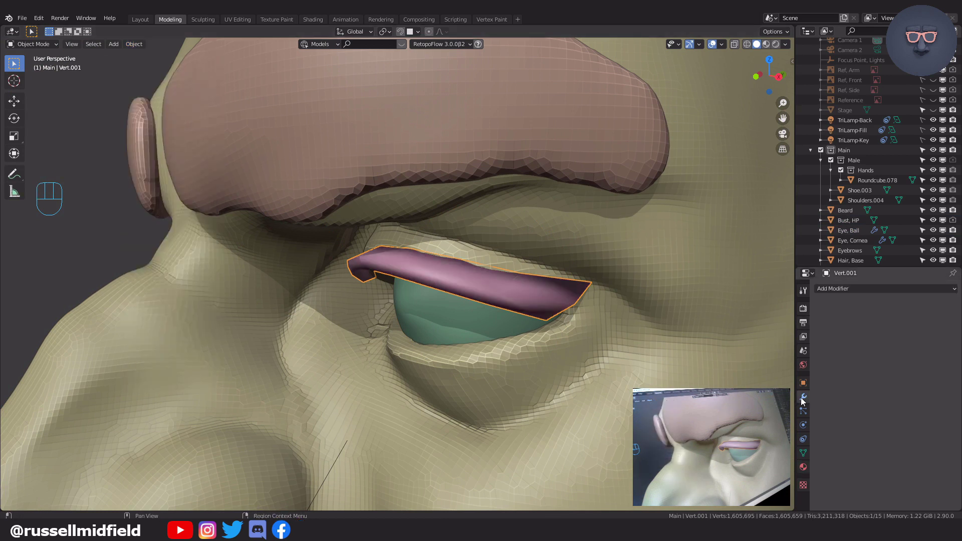
click(845, 295)
click(767, 455)
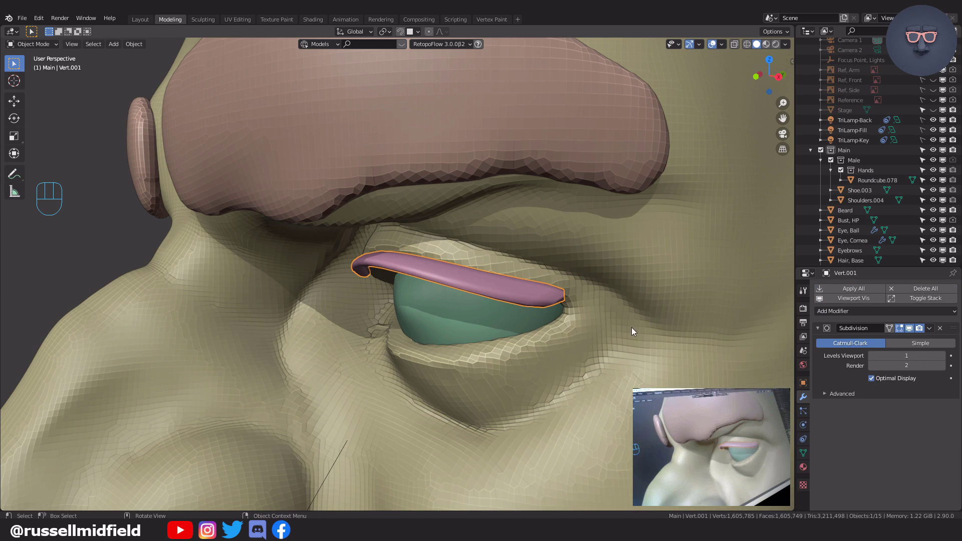
scroll(632, 326, down, 1)
middle_drag(614, 320, 664, 310)
click(673, 148)
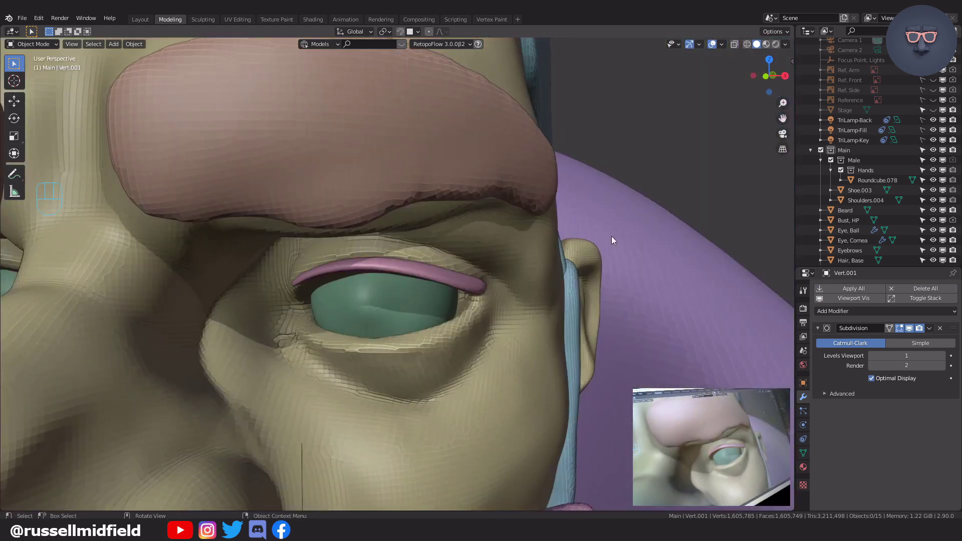
Step: Add a Mirror modifier on the X axis to the eyelash and place it above the Subdivision modifier
scroll(592, 256, down, 5)
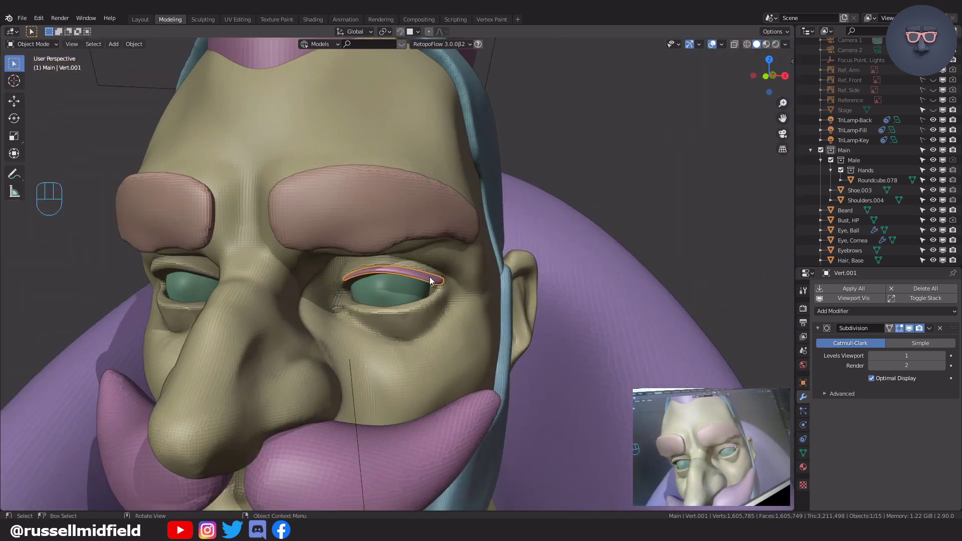
click(868, 312)
click(751, 411)
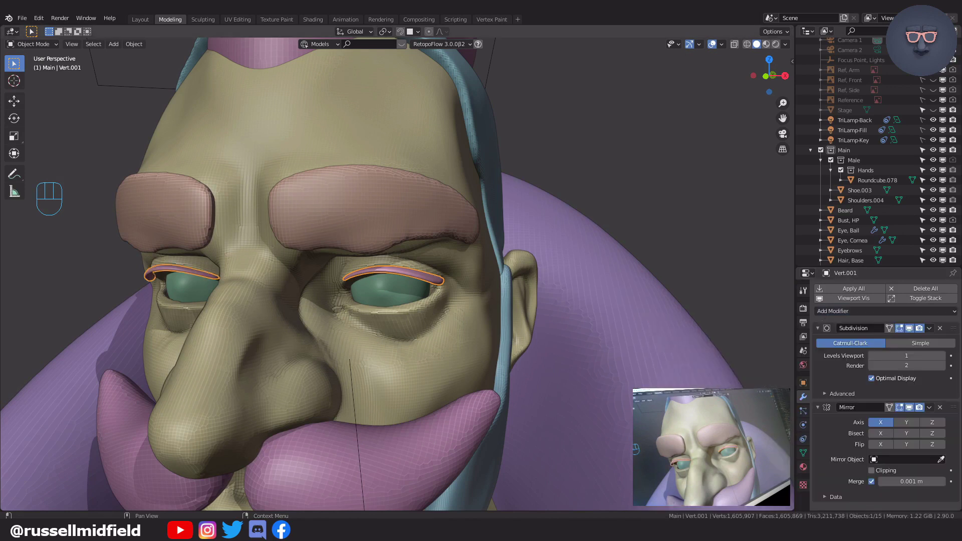
drag(953, 407, 954, 328)
click(678, 213)
Step: Select the beard and switch it to Sculpt Mode
middle_drag(678, 213, 521, 268)
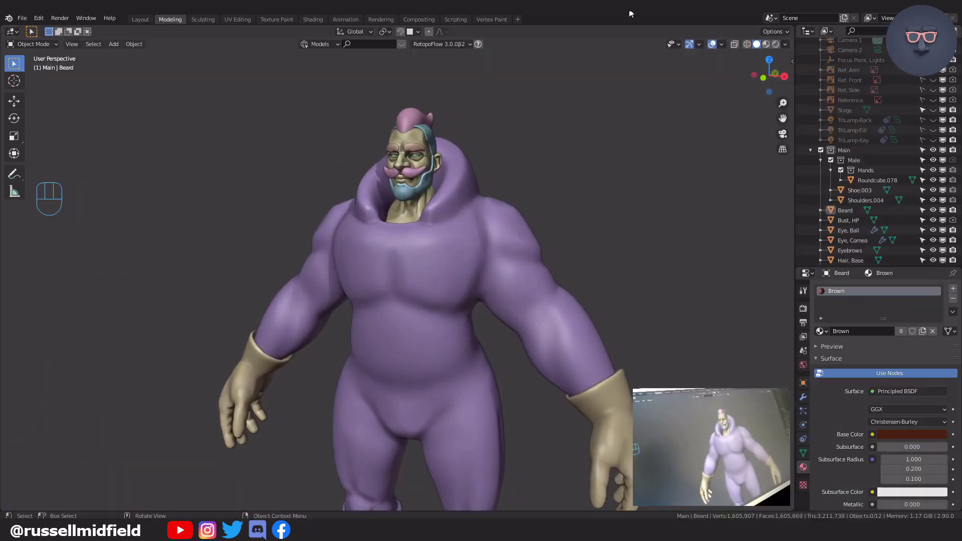
middle_drag(595, 196, 451, 225)
scroll(593, 240, up, 4)
scroll(456, 216, up, 4)
click(470, 179)
scroll(506, 201, up, 4)
key(Tab)
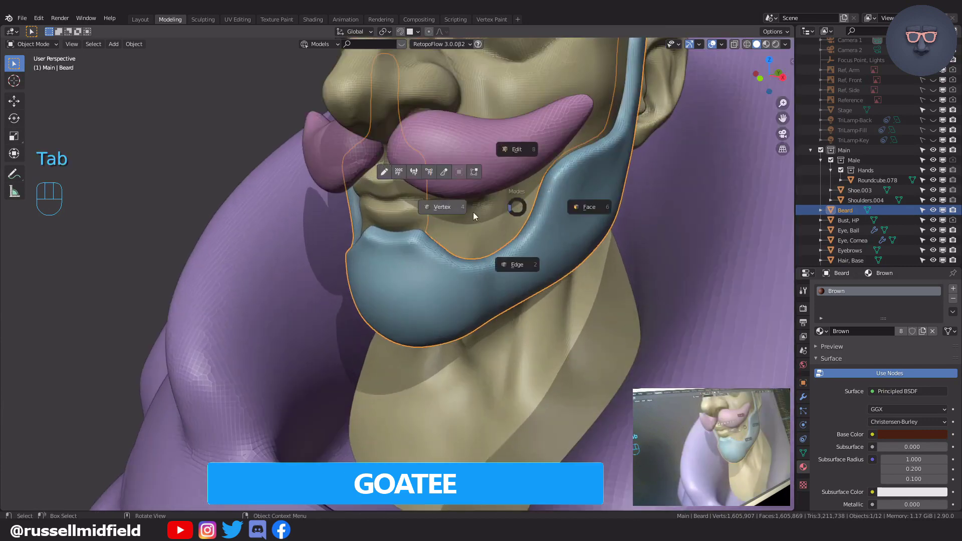
click(445, 172)
Step: Set the Inflate/Deflate brush radius to 77 px, inflate the beard at the chin and remesh it
middle_drag(457, 221, 486, 214)
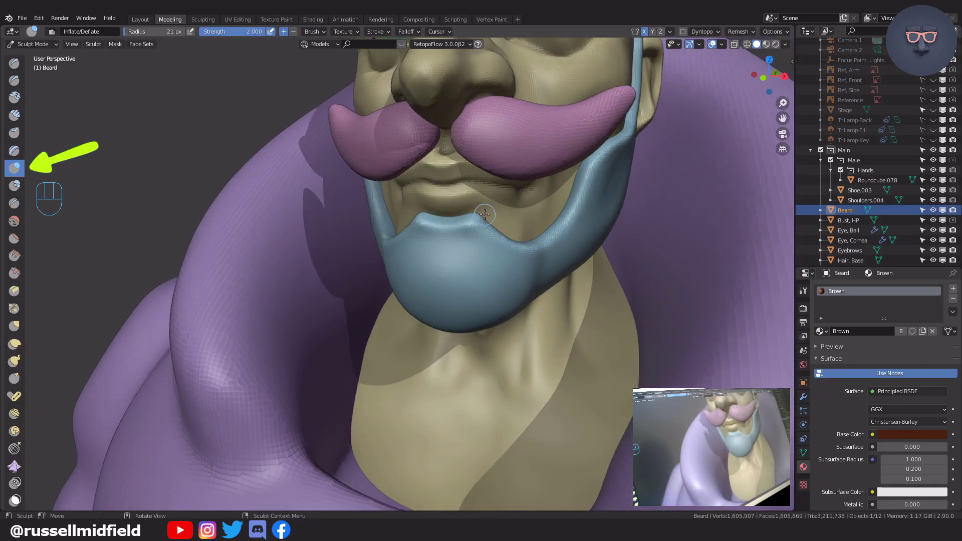
key(f)
click(504, 279)
middle_drag(503, 279, 514, 258)
mouse_move(471, 245)
mouse_down()
mouse_move(466, 266)
mouse_move(498, 279)
mouse_up()
mouse_move(498, 279)
middle_down()
mouse_move(463, 290)
mouse_move(488, 275)
middle_up()
key(ctrl)
key(ctrl+r)
Step: Keep inflating the chin's tip downward into a long goatee, remeshing the beard between strokes
mouse_move(442, 244)
mouse_down()
mouse_move(440, 209)
mouse_move(441, 232)
mouse_up()
mouse_move(441, 232)
middle_down()
mouse_move(433, 266)
mouse_move(487, 250)
middle_up()
key(ctrl+r)
drag(469, 267, 465, 269)
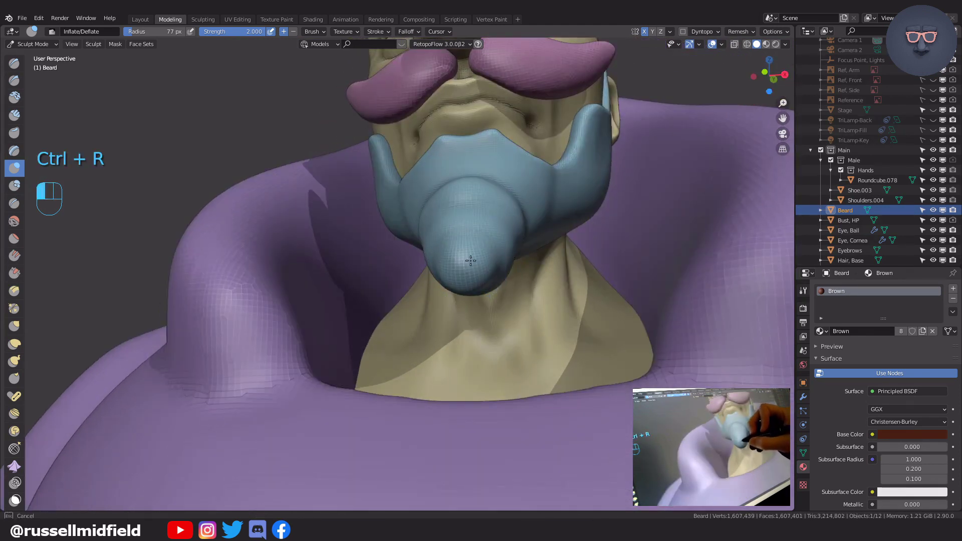
mouse_move(484, 268)
middle_down()
mouse_move(466, 293)
mouse_move(477, 292)
middle_up()
key(ctrl+r)
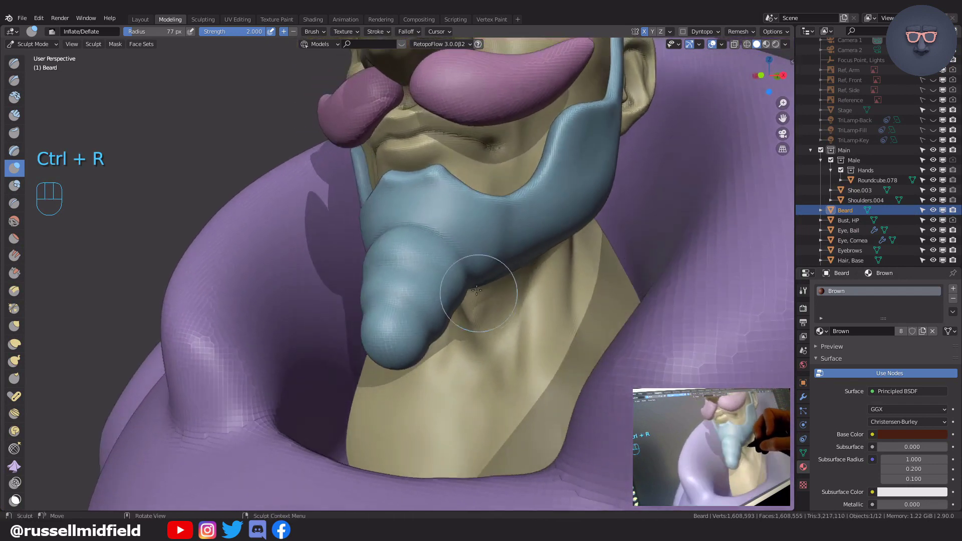
Step: Smooth the goatee's bulges into an even taper with the brush radius at 111 px
key(f)
click(455, 260)
shift+drag(420, 241, 417, 242)
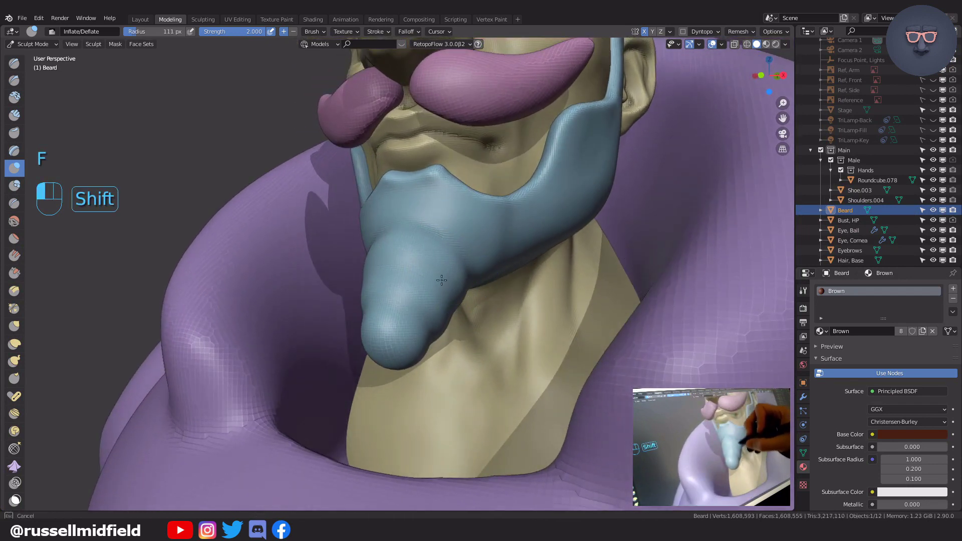
middle_drag(461, 301, 477, 236)
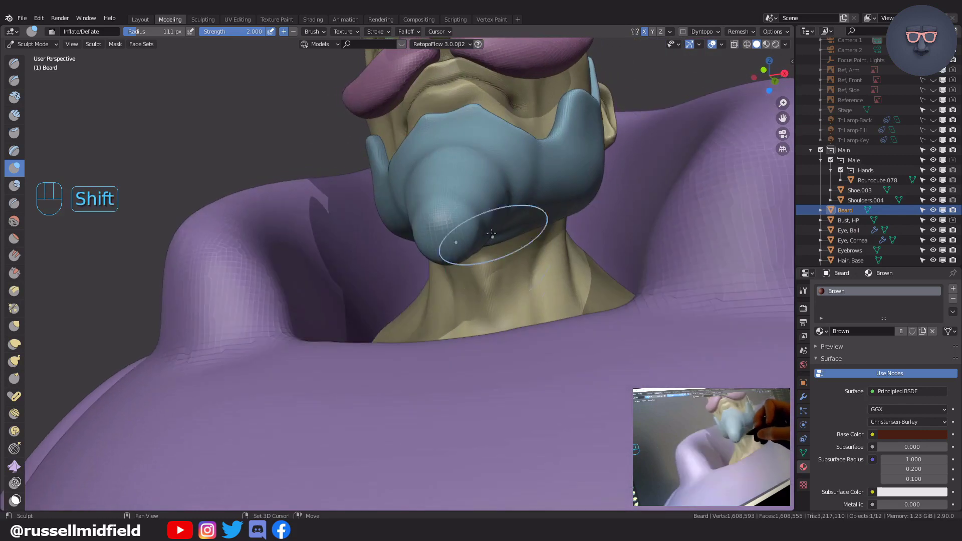
shift+middle_drag(512, 205, 364, 317)
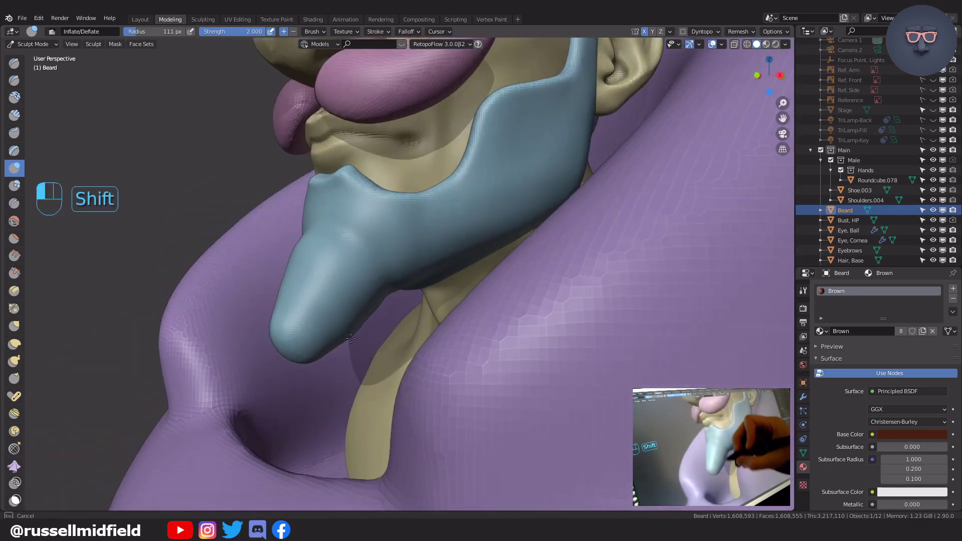
shift+drag(325, 249, 327, 254)
middle_drag(398, 260, 457, 262)
shift+drag(422, 245, 429, 282)
Step: Set the brush radius to 100 px and reshape the beard's upper edge below the mouth with the Grab brush
mouse_move(489, 291)
middle_down()
mouse_move(500, 290)
mouse_move(429, 300)
mouse_move(408, 223)
mouse_move(343, 237)
middle_up()
key(f)
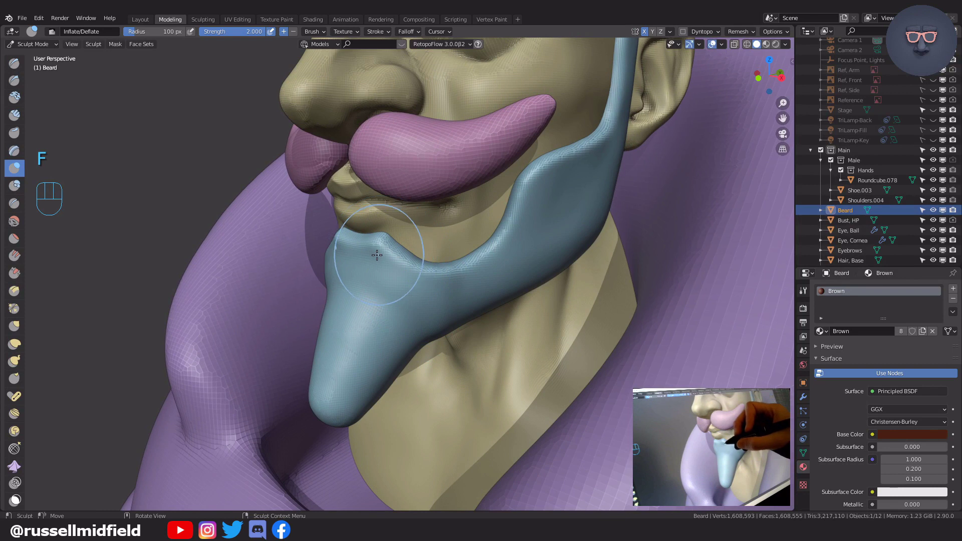
key(g)
mouse_move(375, 236)
mouse_down()
mouse_move(390, 237)
mouse_move(421, 268)
mouse_move(423, 285)
mouse_up()
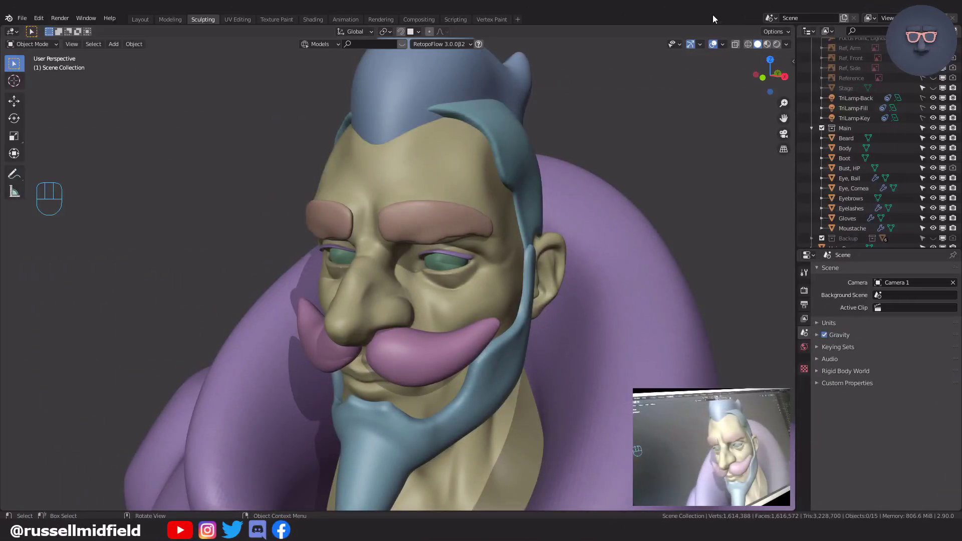
Step: Join the side hair and the top hair into one object with the top hair as the active one
middle_drag(572, 187, 600, 266)
click(544, 229)
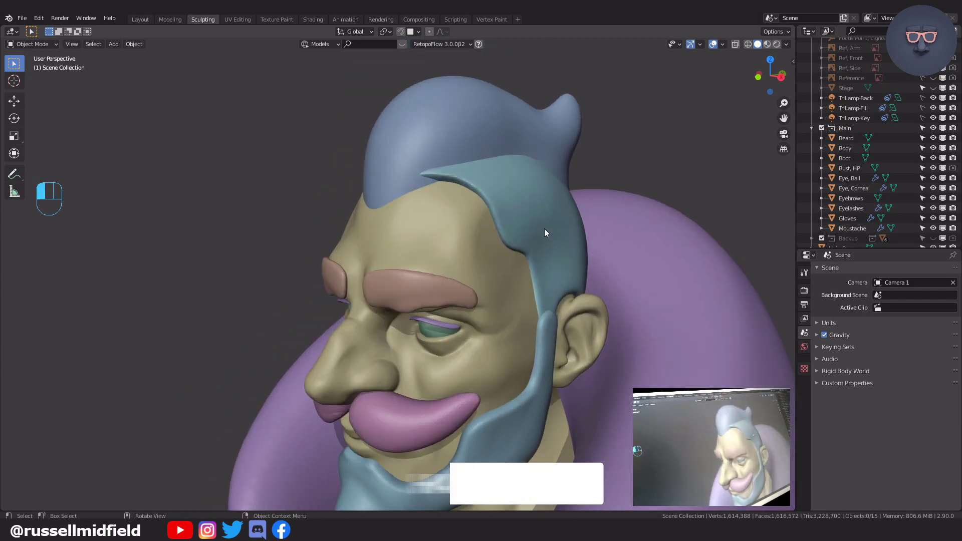
shift+click(475, 128)
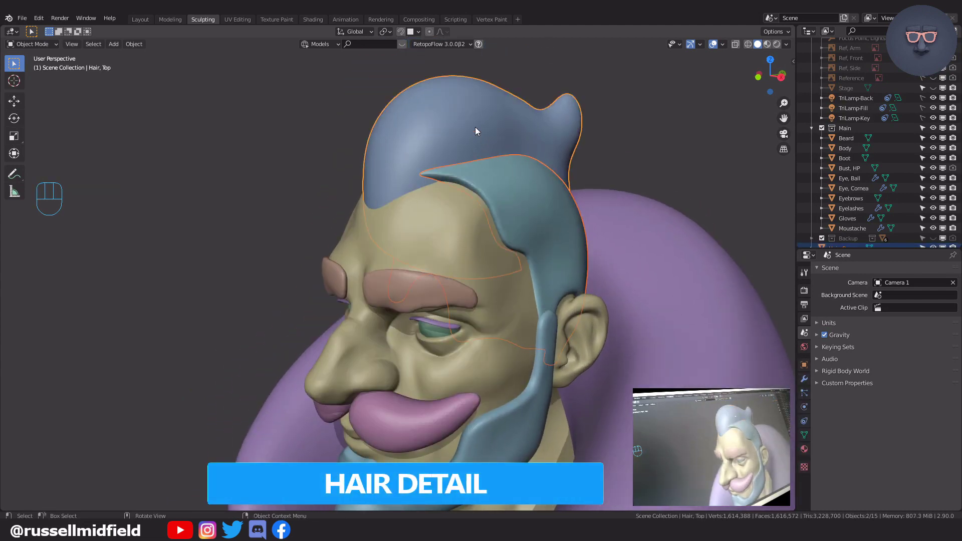
key(ctrl+j)
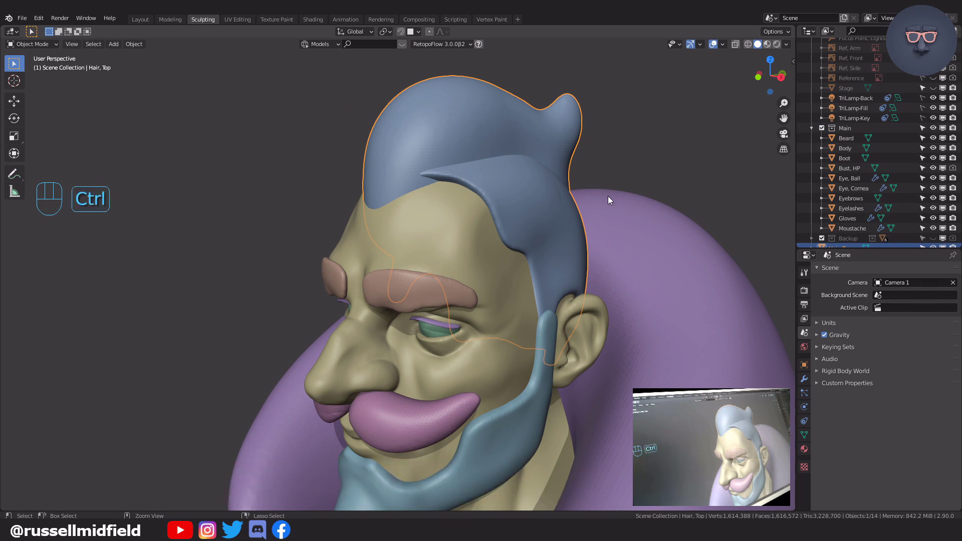
Step: Enter Sculpt Mode on the joined hair, set its voxel size to 0.0064 and remesh it
key(ctrl+Tab)
click(603, 254)
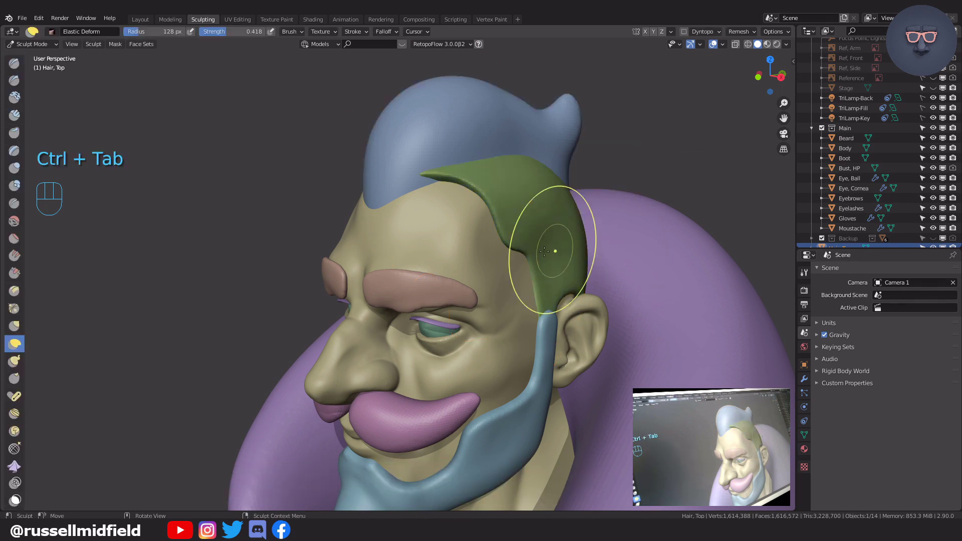
key(shift+r)
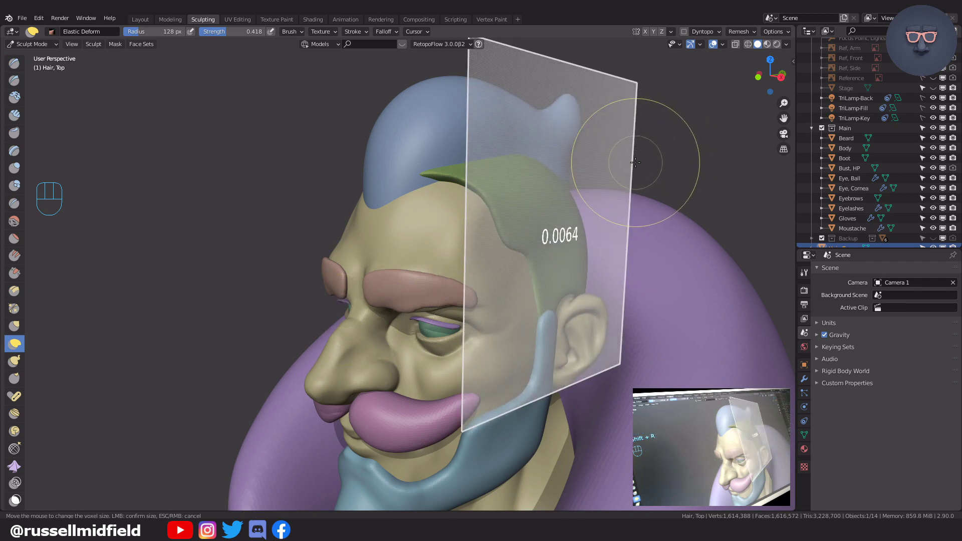
click(636, 162)
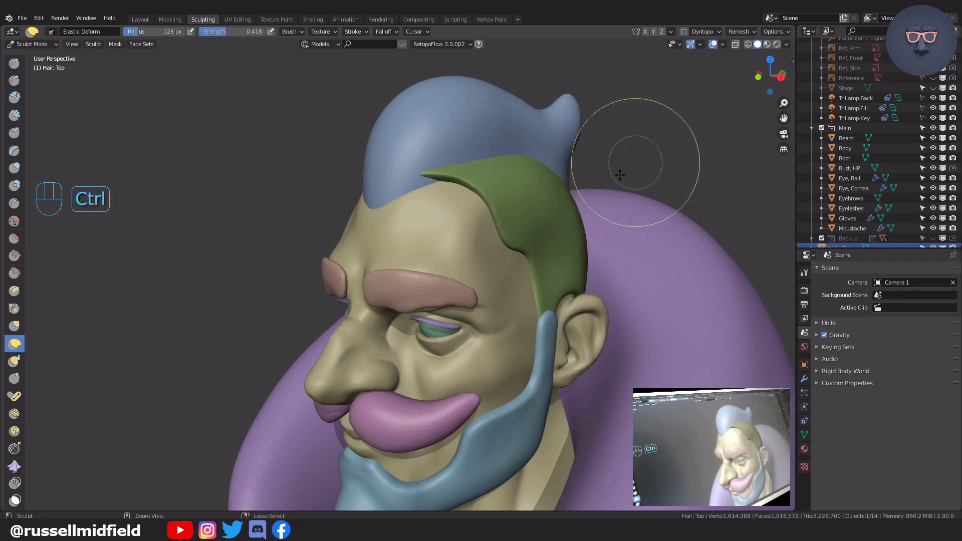
key(ctrl+r)
middle_drag(617, 171, 563, 243)
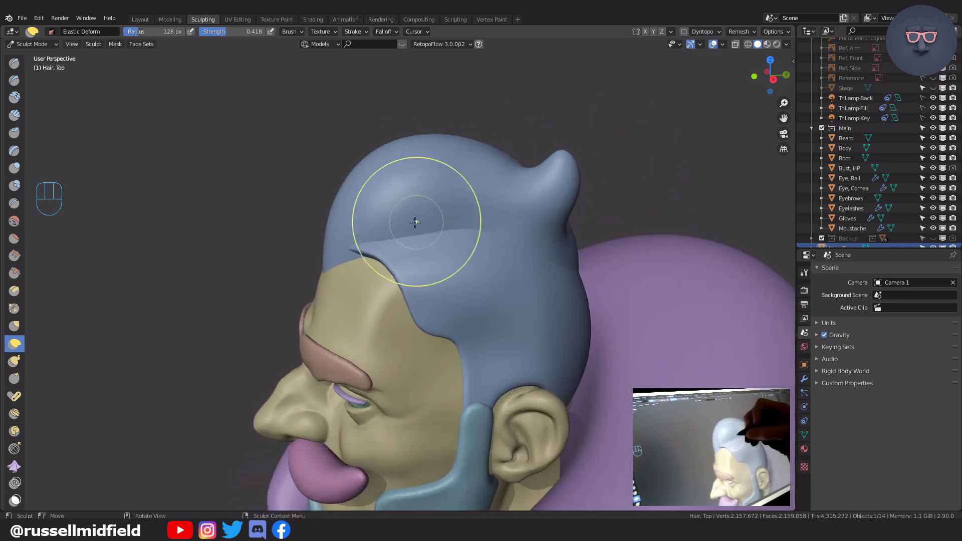
Step: Enable X symmetry and smooth the seam between the top and side hair with a 74 px brush radius
key(f)
click(373, 237)
click(644, 34)
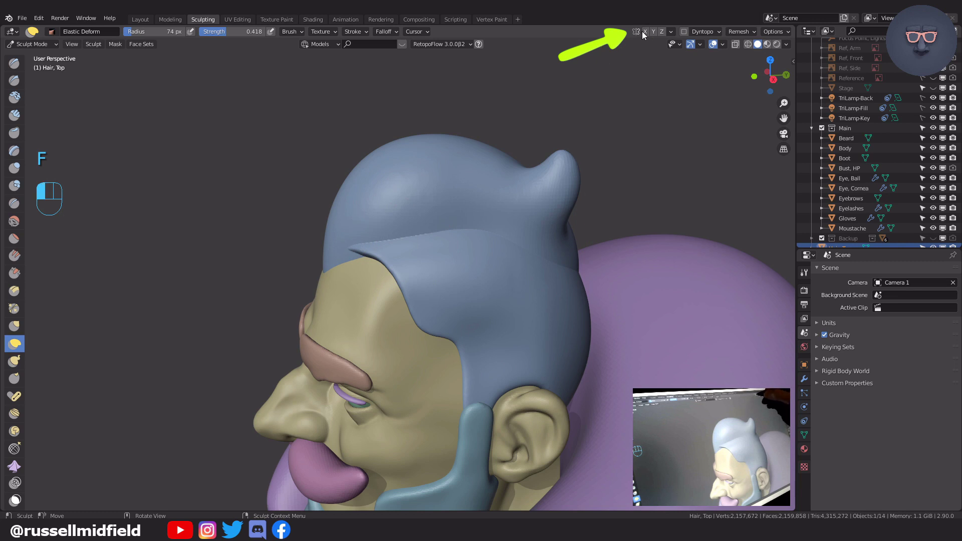
shift+drag(376, 226, 374, 238)
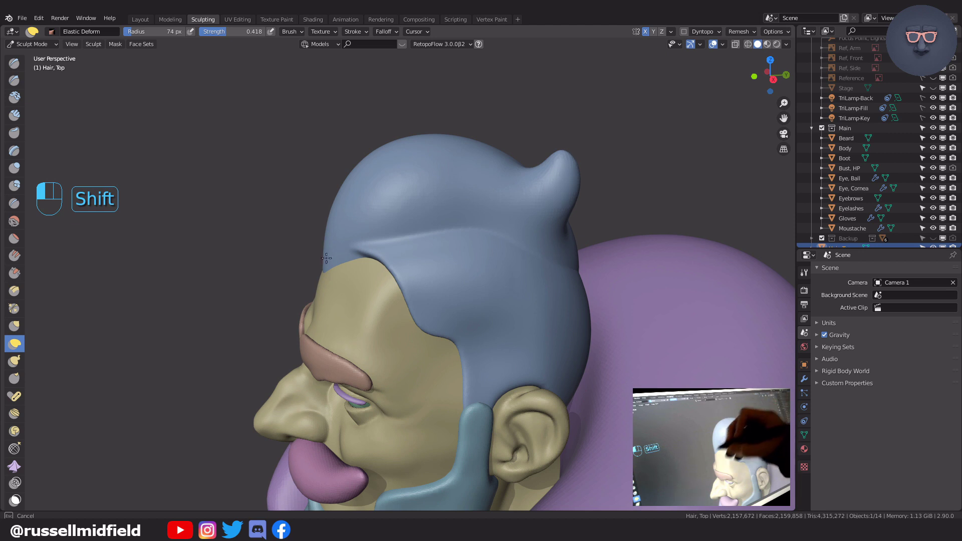
middle_drag(625, 228, 440, 277)
shift+drag(439, 277, 463, 265)
middle_drag(472, 283, 414, 308)
shift+drag(414, 310, 454, 218)
middle_drag(451, 220, 402, 273)
shift+drag(322, 358, 470, 224)
middle_drag(469, 224, 444, 242)
middle_drag(411, 308, 452, 204)
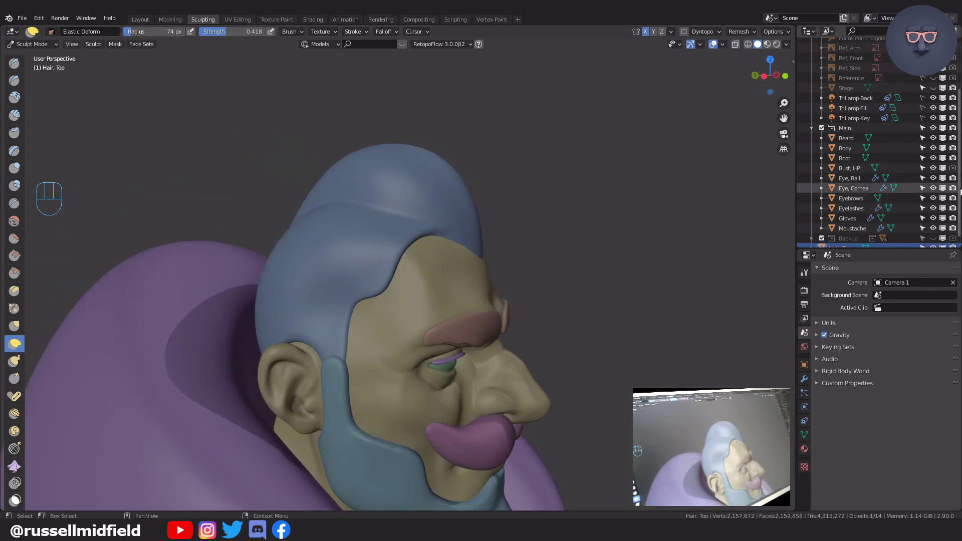
Step: Hide the Body object around the head to clear the view of the hair's side
click(933, 148)
middle_drag(612, 286, 404, 240)
scroll(425, 280, up, 3)
scroll(394, 248, up, 4)
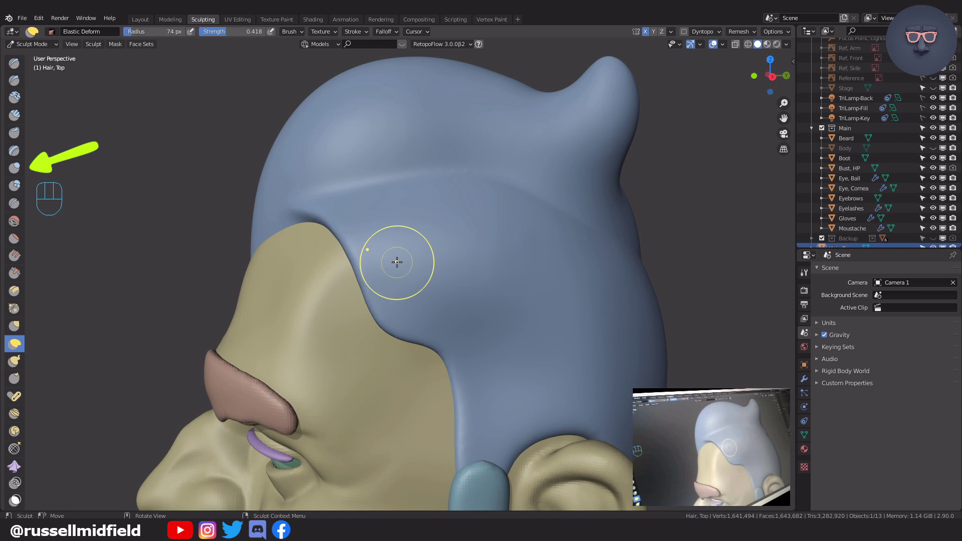
Step: Choose the Inflate/Deflate brush at a 46 px radius and enable Stabilize Stroke for it
key(i)
key(f)
click(387, 228)
key(f)
click(393, 230)
click(377, 31)
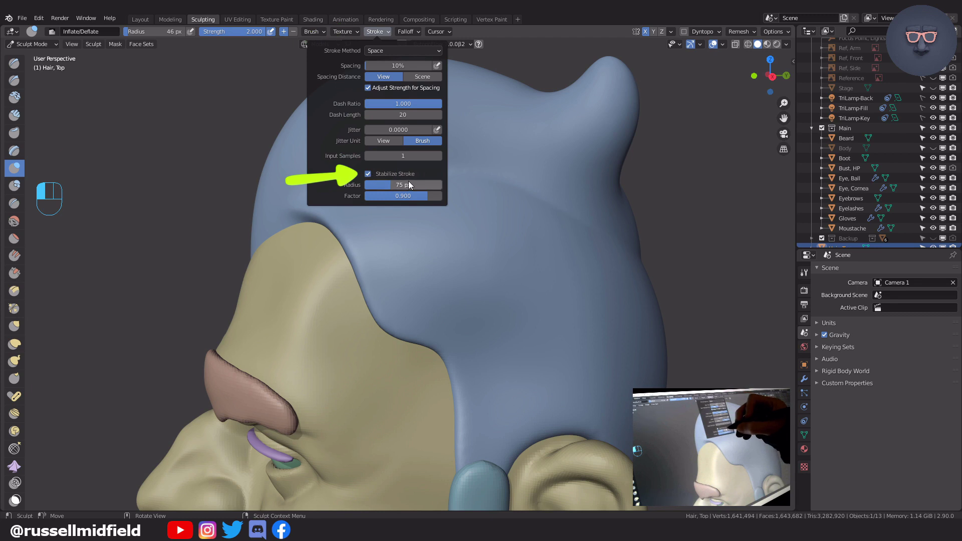
Step: Set the brush radius to 41 px and inflate two long wavy strands from the temple hairline to the back of the head
key(f)
key(f)
click(357, 245)
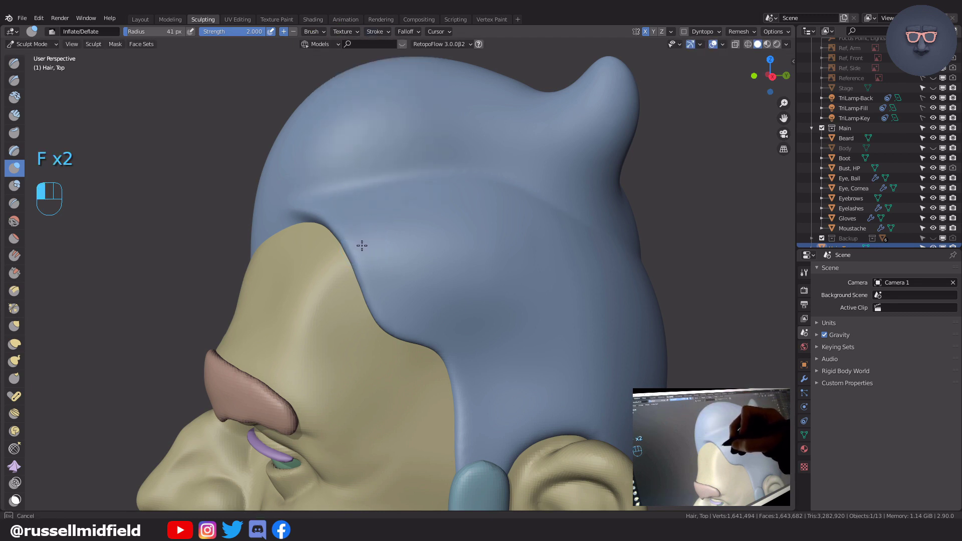
mouse_move(403, 233)
mouse_down()
mouse_move(491, 232)
mouse_move(655, 322)
mouse_move(687, 325)
mouse_up()
mouse_move(728, 325)
shift+middle_down()
mouse_move(685, 293)
mouse_move(650, 282)
mouse_move(610, 290)
mouse_move(656, 289)
mouse_move(676, 276)
shift+middle_up()
middle_drag(609, 275, 641, 272)
middle_drag(546, 270, 487, 272)
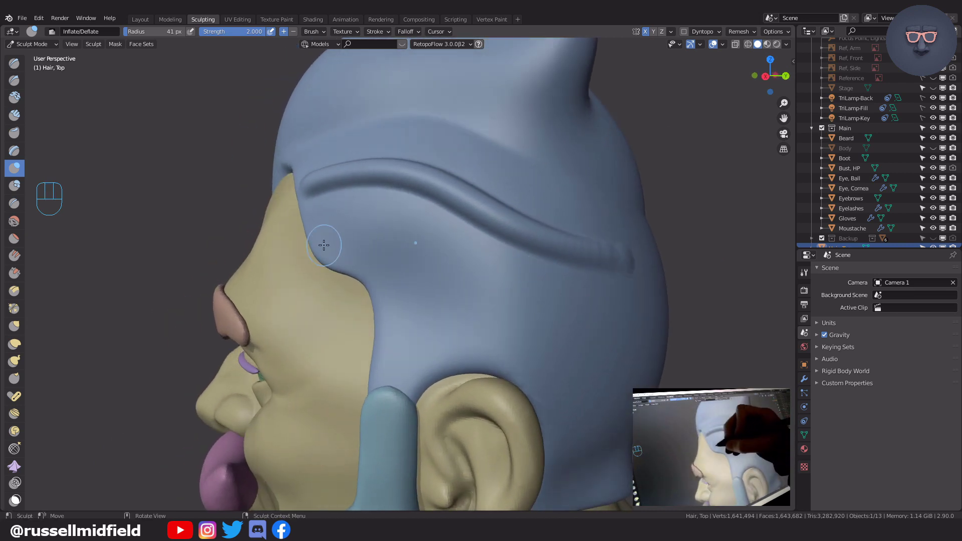
mouse_move(323, 247)
mouse_down()
mouse_move(392, 236)
mouse_move(544, 300)
mouse_move(622, 312)
mouse_move(683, 306)
mouse_up()
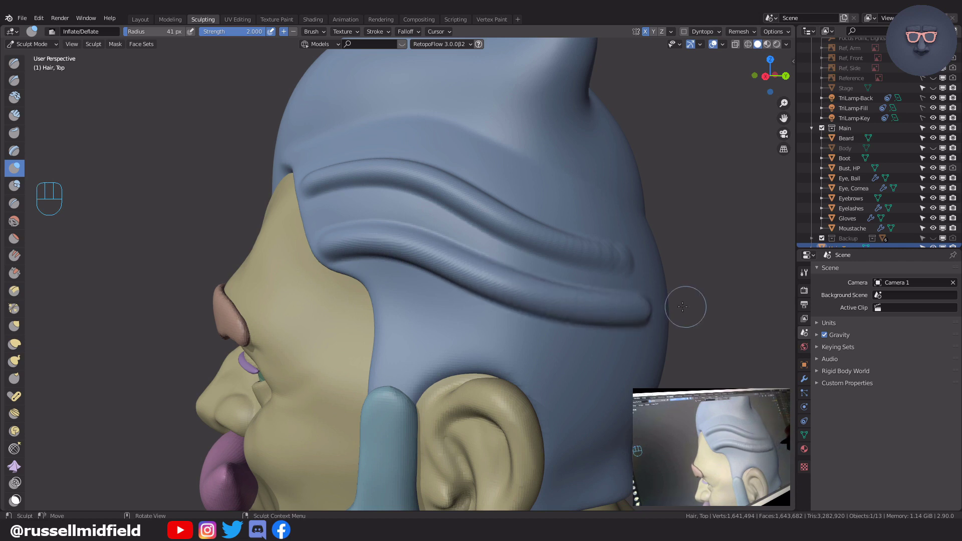
Step: Set the brush radius to 34 px, inflate a third wavy strand above the ear and remesh the hair
key(f)
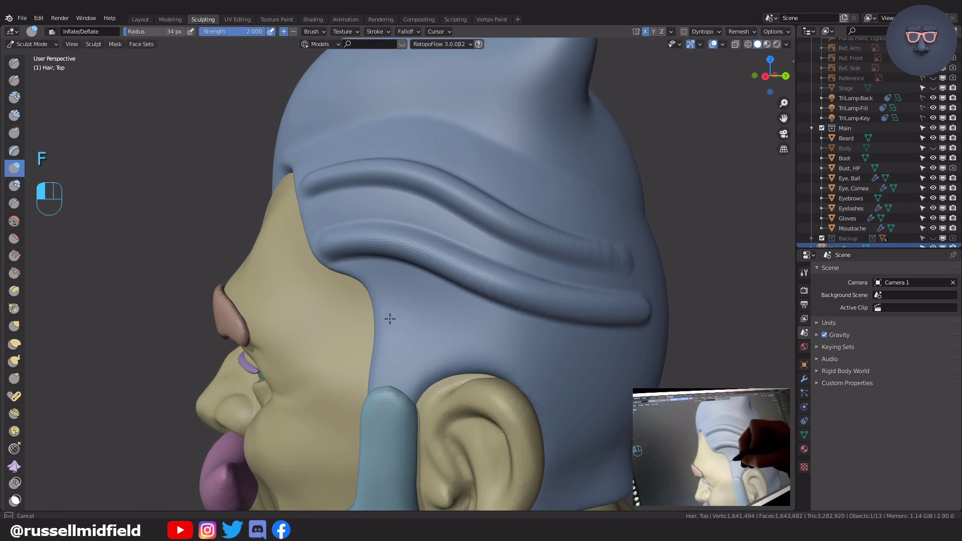
mouse_move(432, 318)
mouse_down()
mouse_move(563, 365)
mouse_move(702, 366)
mouse_up()
mouse_move(666, 363)
middle_down()
mouse_move(577, 367)
mouse_move(665, 371)
middle_up()
key(ctrl)
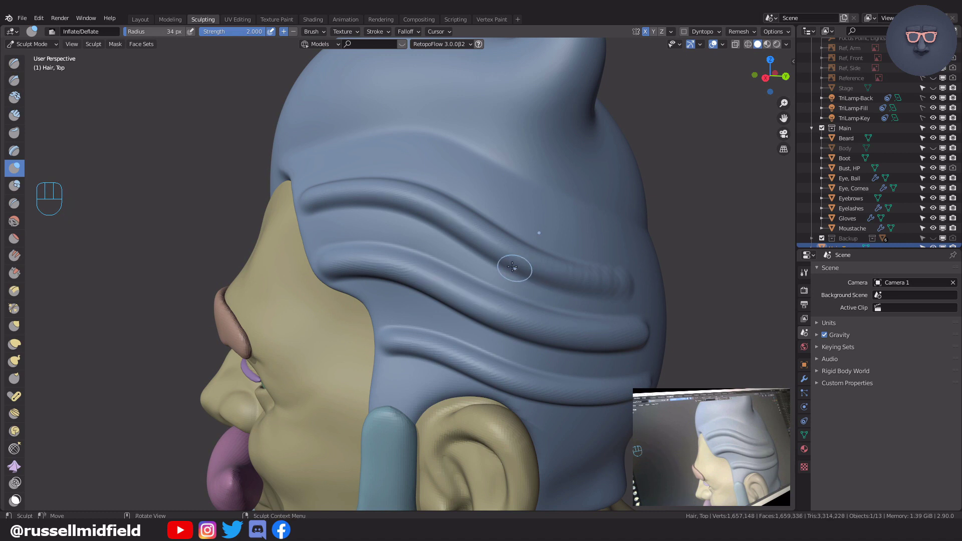
Step: Flatten the tops of the three side strands with the Scrape/Peaks brush at a 60 px radius
middle_drag(512, 267, 479, 289)
key(f)
click(320, 221)
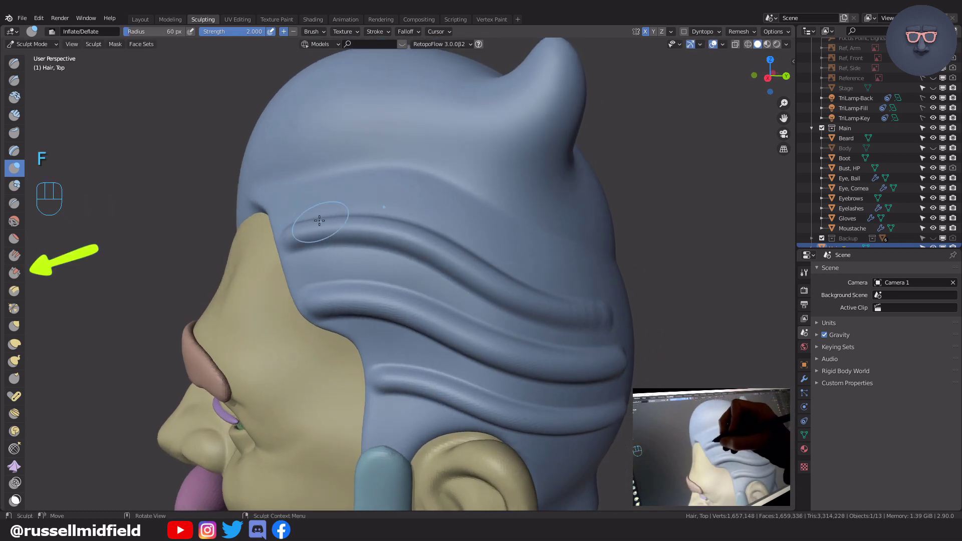
key(s)
drag(301, 230, 315, 230)
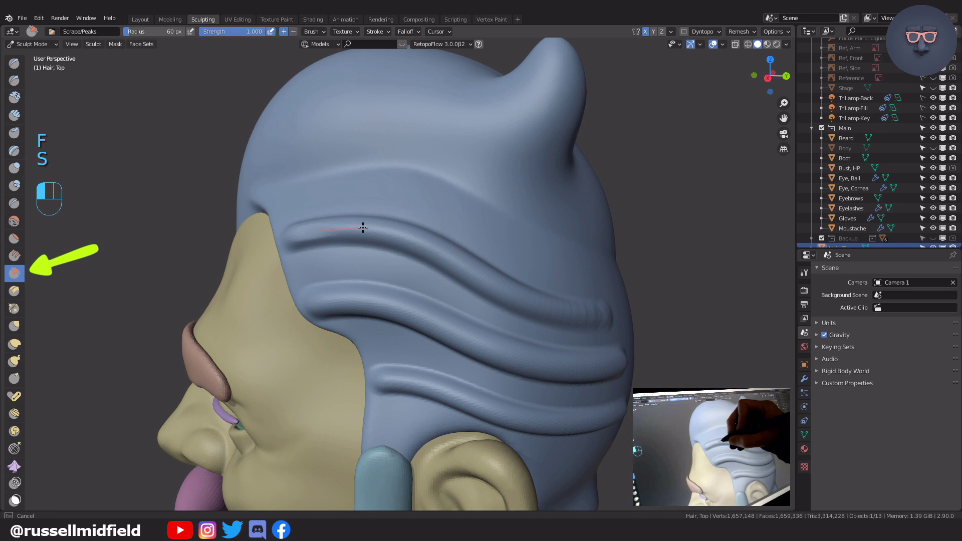
drag(417, 237, 445, 251)
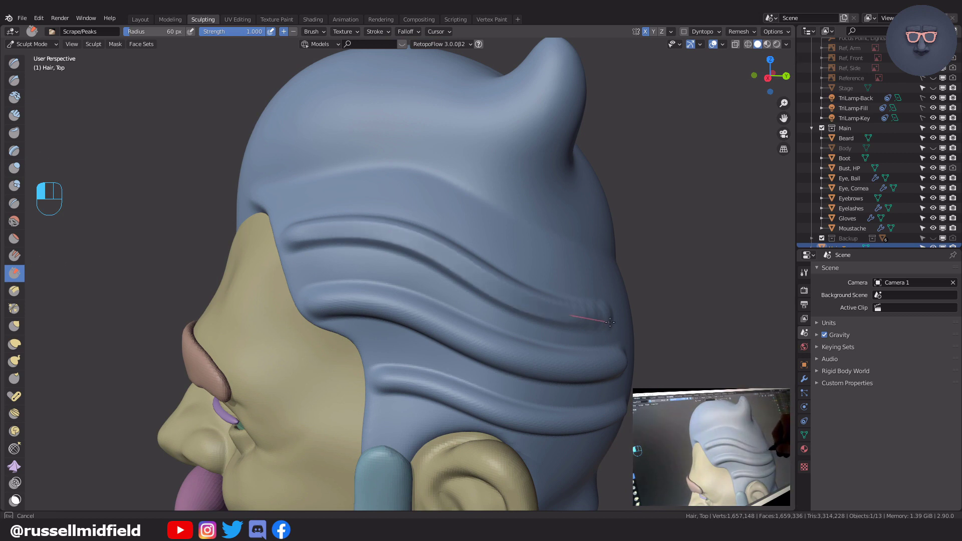
drag(644, 322, 643, 322)
drag(322, 300, 322, 300)
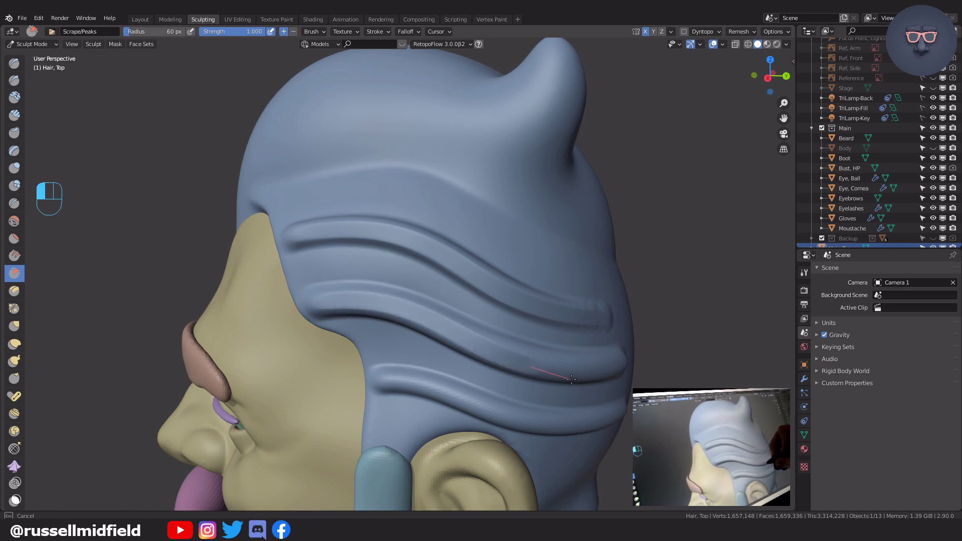
drag(648, 369, 661, 362)
shift+middle_drag(643, 365, 603, 276)
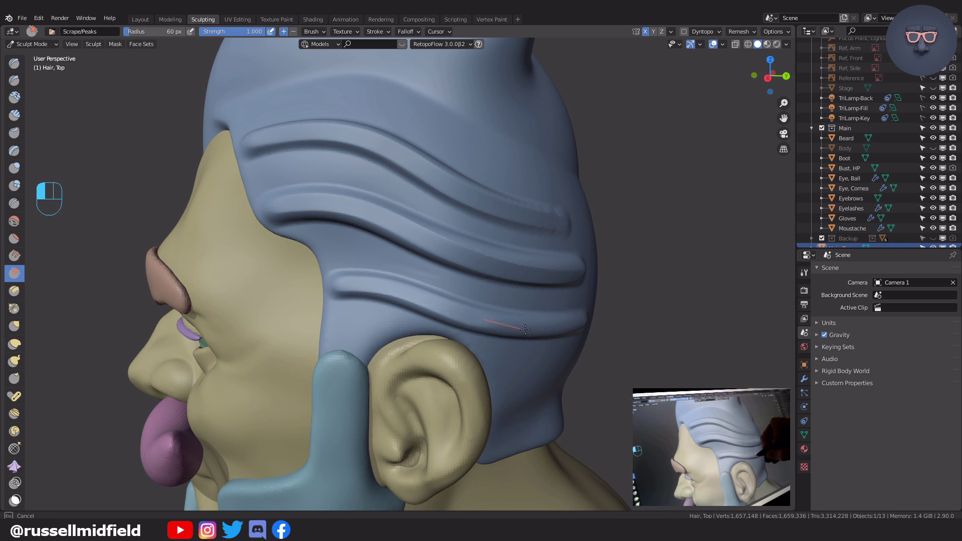
Step: Carve grooves between and below the side strands with the Crease brush at a 41 px radius
middle_drag(616, 275, 588, 304)
key(f)
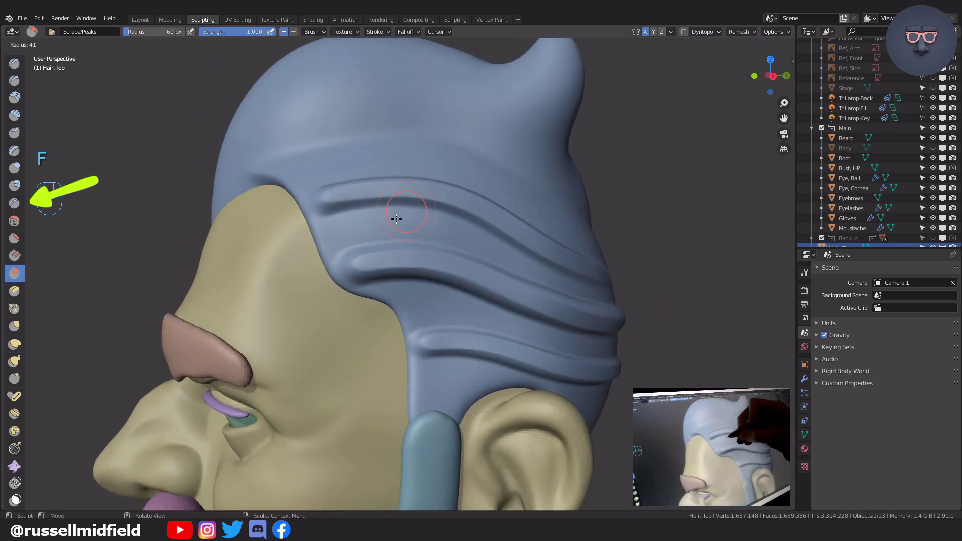
click(396, 217)
middle_drag(396, 217, 376, 230)
key(shift+c)
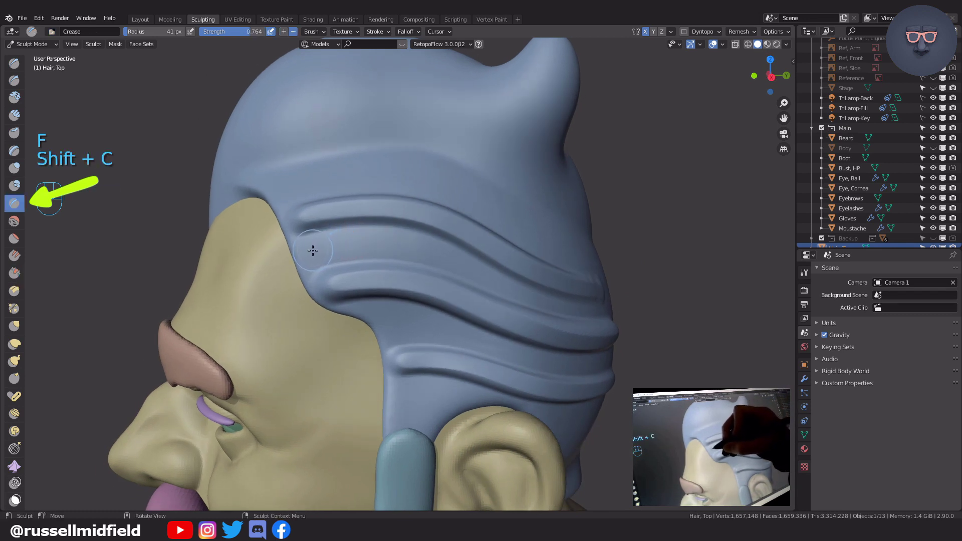
mouse_move(345, 242)
mouse_down()
mouse_move(433, 249)
mouse_move(564, 306)
mouse_move(644, 311)
mouse_up()
drag(384, 325, 387, 325)
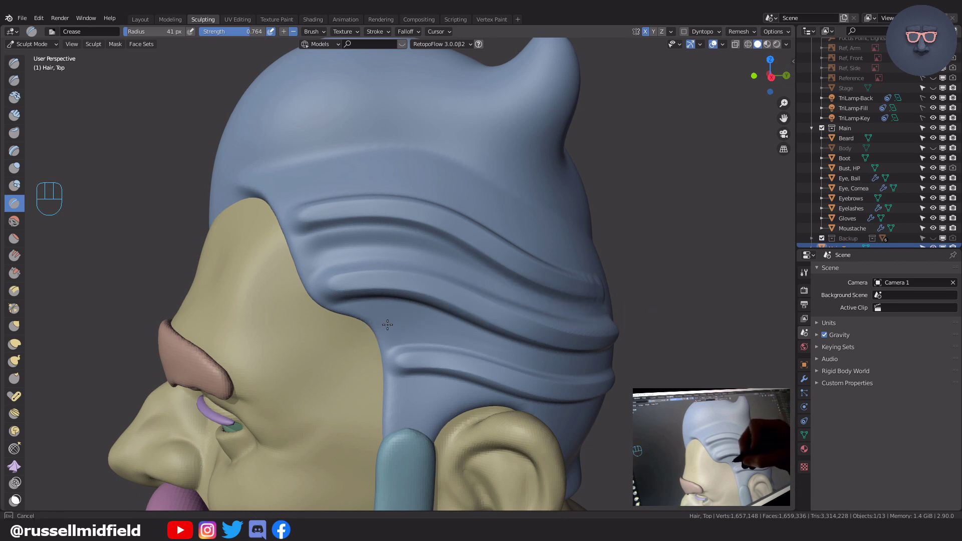
drag(464, 332, 583, 371)
shift+middle_drag(643, 352, 457, 285)
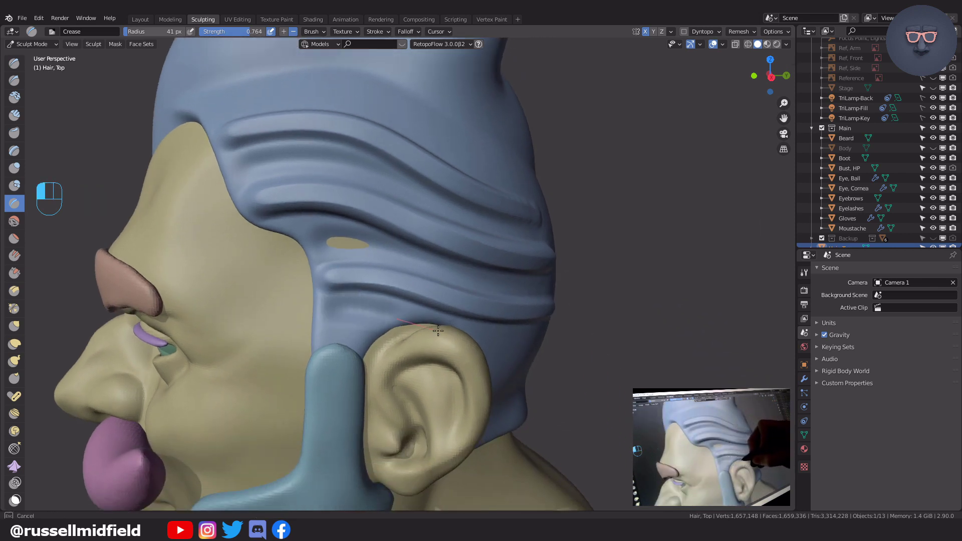
Step: Pull the hair over the exposed scalp above the lowest strand with Elastic Deform at an 86 px radius
middle_drag(514, 348, 474, 354)
key(f)
click(414, 320)
key(g)
mouse_move(357, 294)
middle_down()
mouse_move(504, 274)
mouse_move(569, 281)
mouse_move(572, 250)
mouse_move(494, 285)
mouse_move(455, 284)
mouse_move(473, 293)
mouse_move(501, 269)
mouse_move(477, 305)
middle_up()
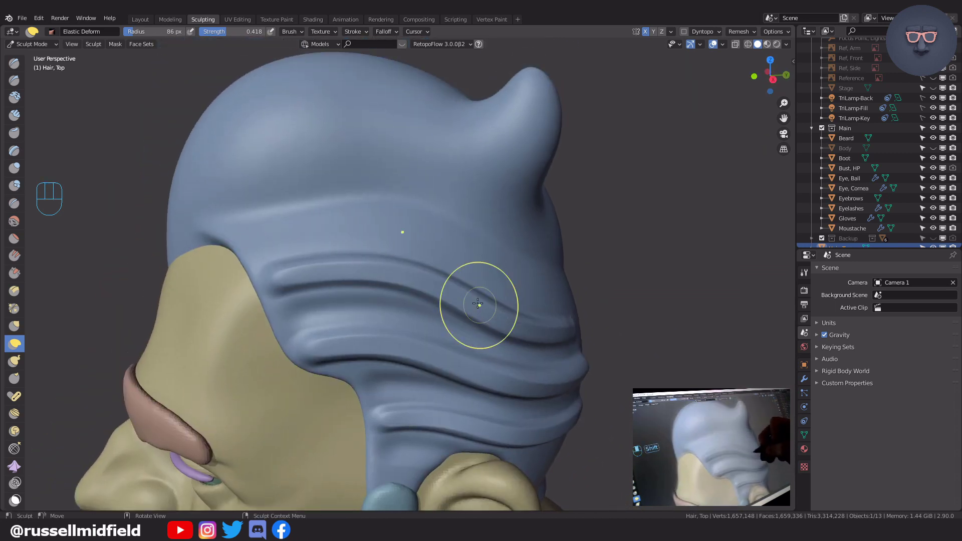
Step: Carve a groove above the uppermost side strand with the Crease brush at a 65 px radius
key(f)
click(302, 237)
key(shift+c)
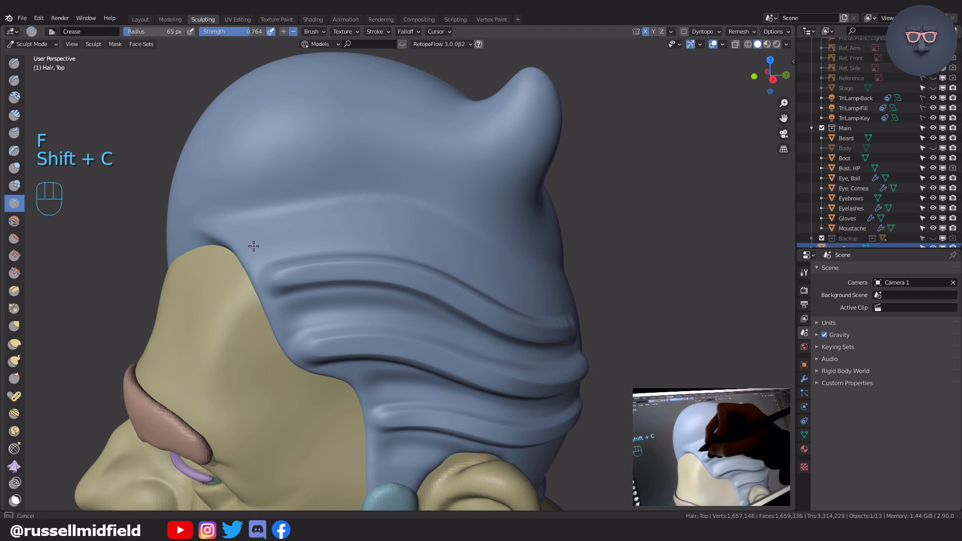
mouse_move(420, 232)
mouse_down()
mouse_move(577, 311)
mouse_move(598, 311)
mouse_up()
Step: Cover the scalp exposed by the upper groove with Elastic Deform at a 102 px radius
middle_drag(507, 259, 588, 253)
key(f)
click(637, 248)
key(g)
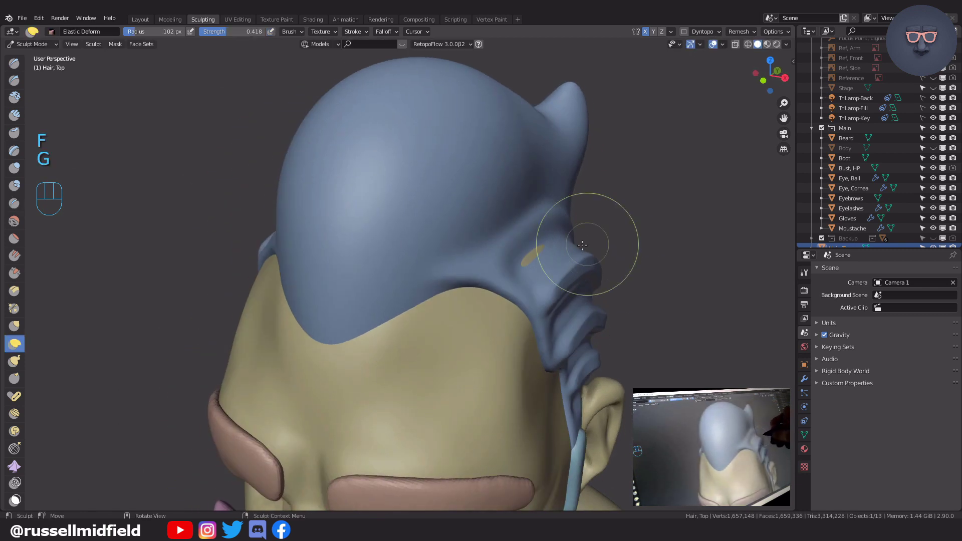
drag(583, 245, 538, 252)
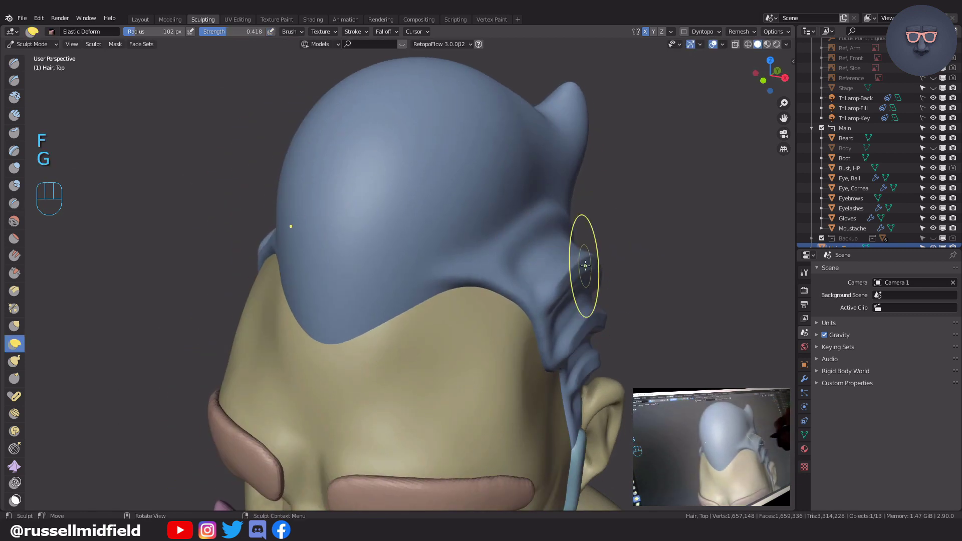
Step: With X symmetry off, inflate a thick strand from the front hairline to the rear curl at a 71 px radius and remesh the hair
middle_drag(585, 266, 575, 189)
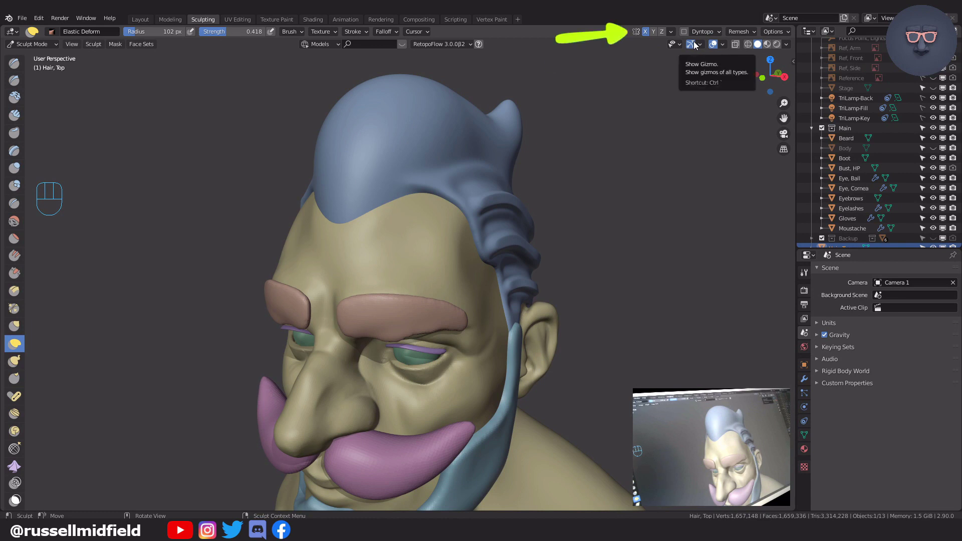
middle_drag(591, 127, 597, 135)
shift+middle_drag(597, 136, 588, 187)
scroll(589, 187, up, 3)
key(f)
click(487, 221)
key(i)
mouse_move(405, 267)
middle_down()
mouse_move(311, 333)
mouse_move(245, 319)
middle_up()
mouse_move(214, 281)
mouse_down()
mouse_move(230, 208)
mouse_move(264, 157)
mouse_move(331, 116)
mouse_move(398, 121)
mouse_move(453, 159)
mouse_move(555, 185)
mouse_move(586, 166)
mouse_move(607, 100)
mouse_up()
middle_drag(618, 119, 583, 201)
key(ctrl+r)
Step: Set the brush radius to 36 px, inflate a thinner strand beneath the thick one toward the curl and remesh the hair
key(f)
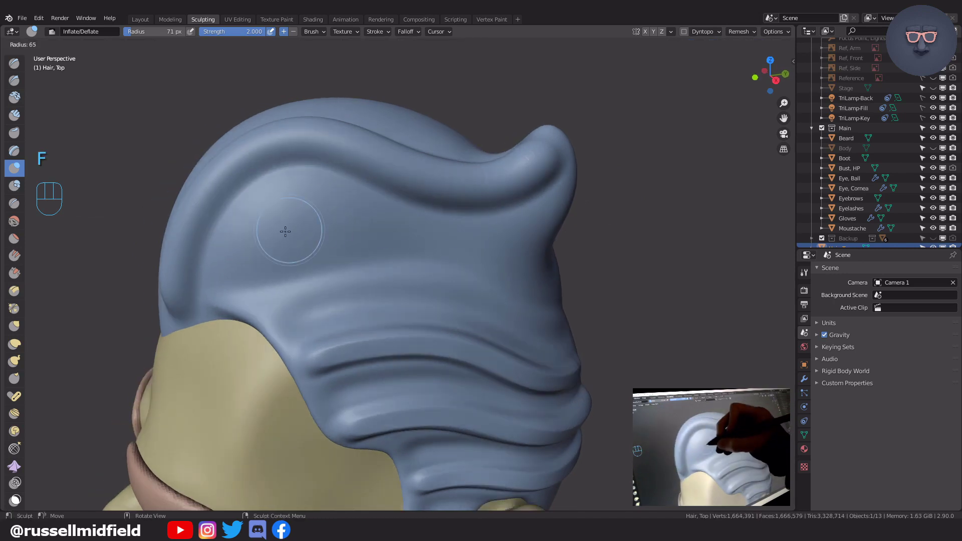
click(284, 233)
key(f)
click(235, 276)
mouse_move(230, 280)
mouse_down()
mouse_move(335, 201)
mouse_move(535, 224)
mouse_move(587, 201)
mouse_up()
middle_drag(576, 211, 601, 219)
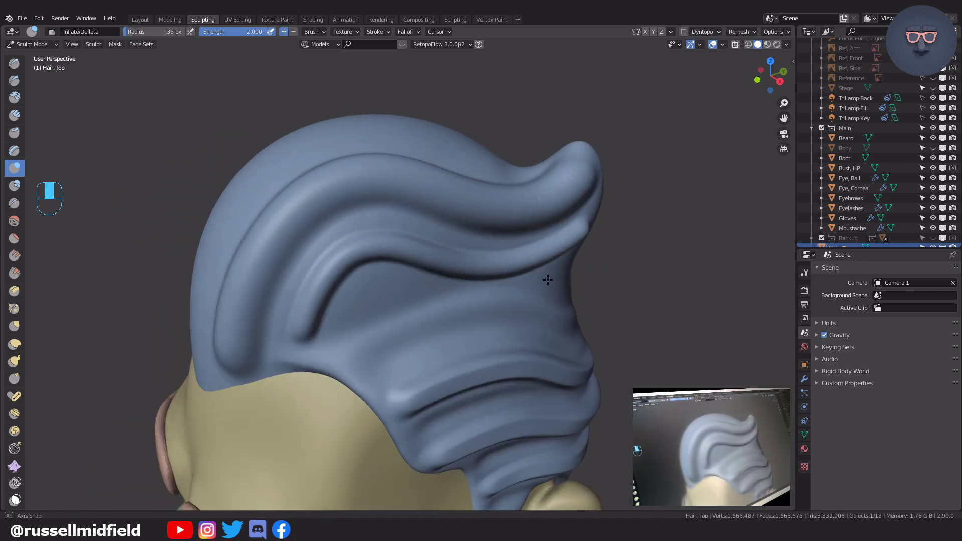
key(ctrl+r)
Step: Flatten the two upper strands with the Scrape/Peaks brush at a 65 px radius, undoing one stroke along the way
key(f)
click(341, 245)
key(s)
mouse_move(240, 358)
mouse_down()
mouse_move(232, 322)
mouse_move(332, 182)
mouse_move(456, 199)
mouse_up()
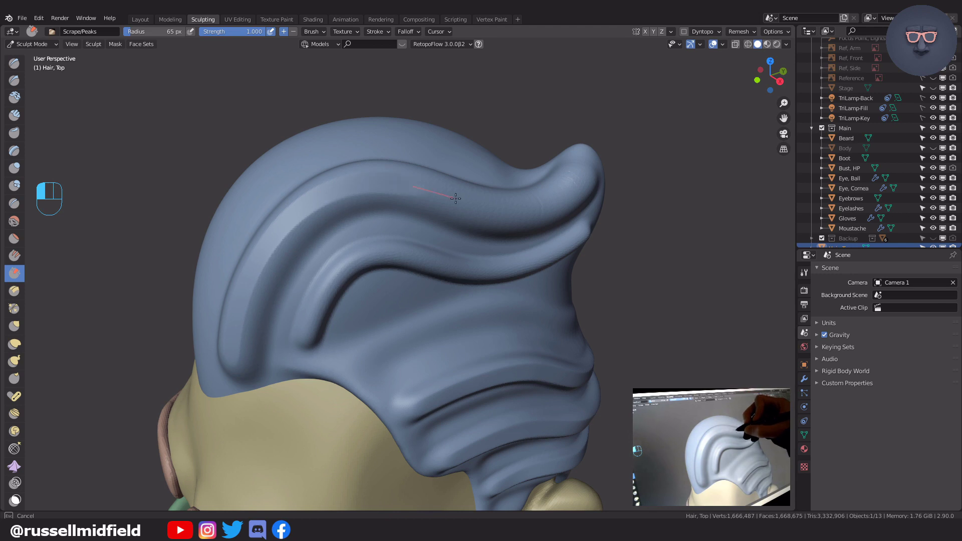
key(ctrl+z)
drag(308, 328, 319, 292)
drag(600, 224, 611, 218)
Step: Deepen the grooves beneath the upper strands on the left side with the Crease brush at a 39 px radius
mouse_move(616, 265)
middle_down()
mouse_move(524, 312)
mouse_move(428, 276)
middle_up()
middle_drag(323, 232, 292, 273)
key(f)
key(f)
click(281, 273)
key(shift+c)
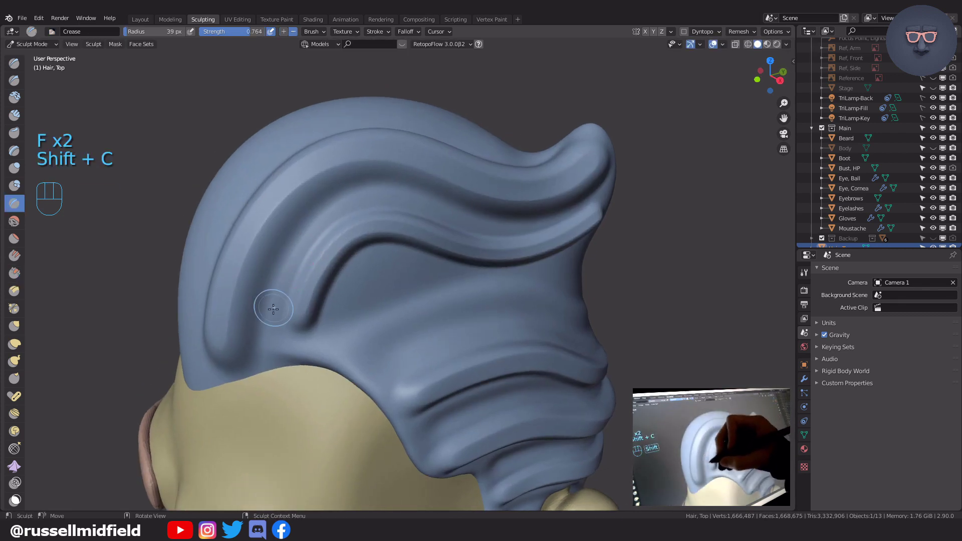
drag(335, 205, 463, 215)
drag(586, 207, 595, 202)
mouse_move(331, 328)
mouse_down()
mouse_move(462, 279)
mouse_move(507, 292)
mouse_move(443, 285)
mouse_up()
Step: Inflate strands from the front hairline back over the top of the hair, undoing the last stroke
mouse_move(612, 344)
middle_down()
mouse_move(588, 328)
mouse_move(496, 318)
mouse_move(636, 312)
mouse_move(591, 316)
middle_up()
key(i)
key(f)
click(428, 333)
mouse_move(413, 405)
mouse_down()
mouse_move(418, 325)
mouse_move(471, 228)
mouse_move(536, 186)
mouse_up()
middle_drag(536, 185, 476, 396)
mouse_move(477, 396)
mouse_down()
mouse_move(512, 234)
mouse_move(534, 188)
mouse_move(475, 328)
mouse_move(519, 186)
mouse_move(509, 143)
mouse_up()
key(ctrl+z)
Step: Inflate more strands over the top and right side at a 35 px radius and remesh the hair
key(f)
click(496, 350)
middle_drag(446, 333, 488, 330)
mouse_move(488, 331)
mouse_down()
mouse_move(477, 243)
mouse_move(441, 120)
mouse_up()
middle_drag(441, 121, 468, 259)
drag(468, 259, 284, 139)
middle_drag(284, 139, 258, 249)
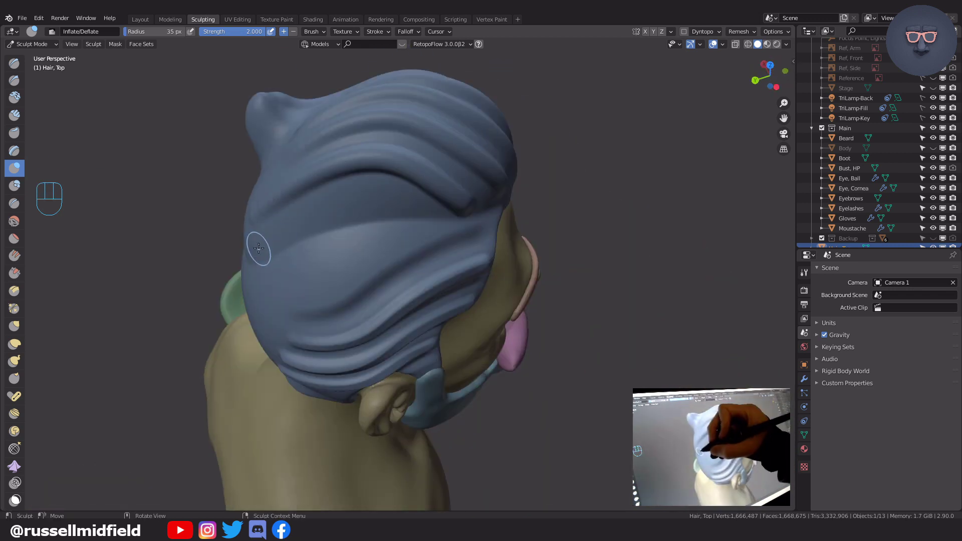
drag(312, 213, 430, 219)
mouse_move(430, 220)
middle_down()
mouse_move(608, 206)
mouse_move(276, 324)
middle_up()
drag(275, 324, 431, 199)
Step: Flatten the strands running from the front hairline over the top with the Scrape/Peaks brush at a 46 px radius
mouse_move(576, 223)
middle_down()
mouse_move(530, 249)
mouse_move(582, 231)
middle_up()
scroll(471, 213, up, 2)
mouse_move(471, 213)
middle_down()
mouse_move(462, 231)
mouse_move(465, 215)
mouse_move(420, 225)
middle_up()
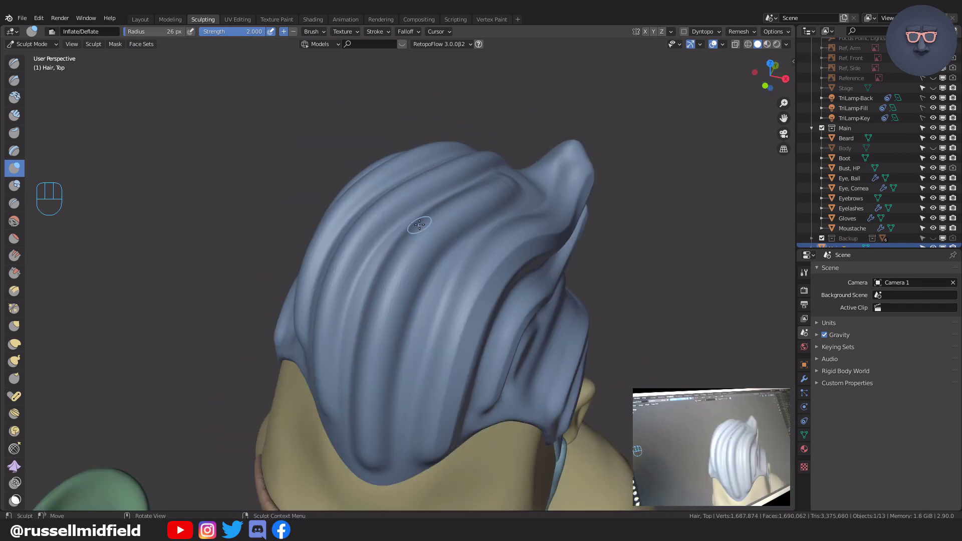
key(s)
drag(368, 446, 369, 357)
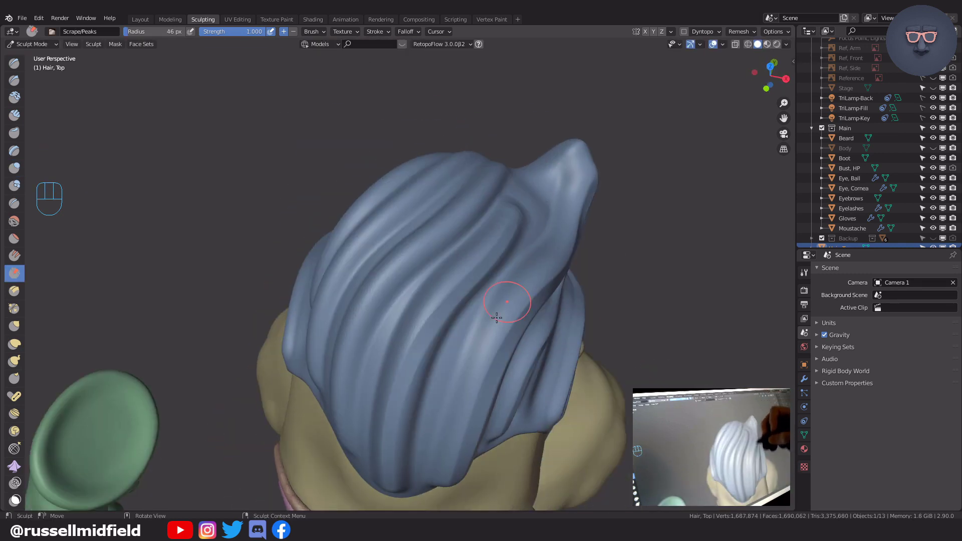
drag(388, 441, 391, 396)
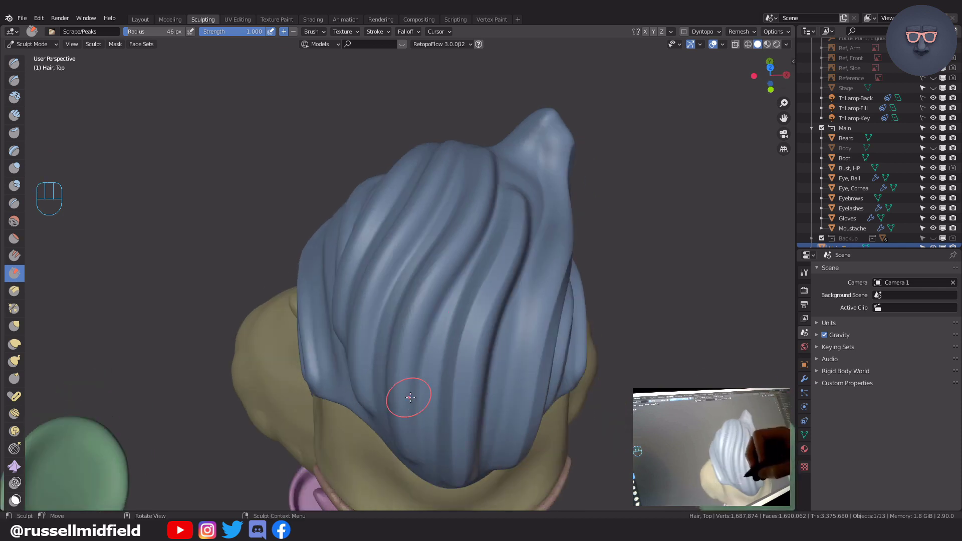
drag(407, 446, 402, 405)
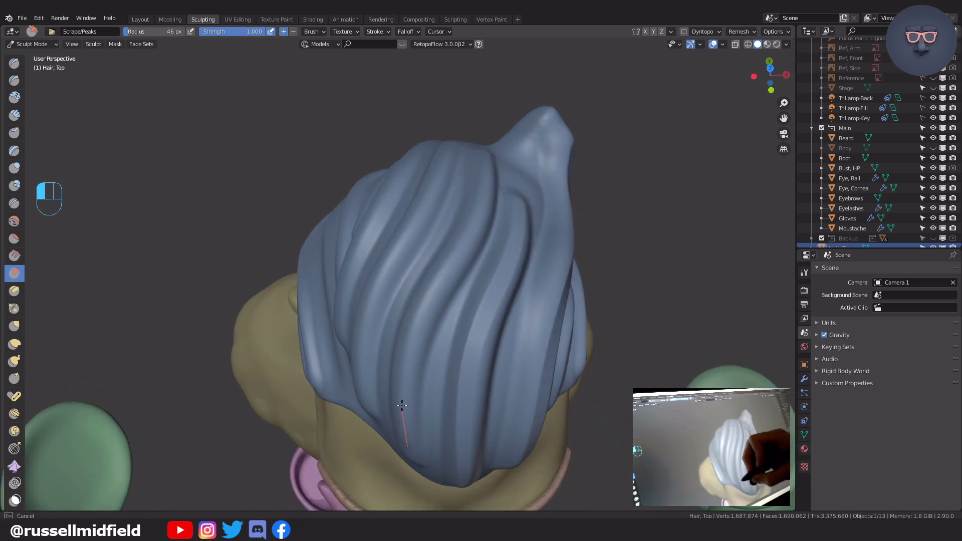
drag(479, 219, 479, 217)
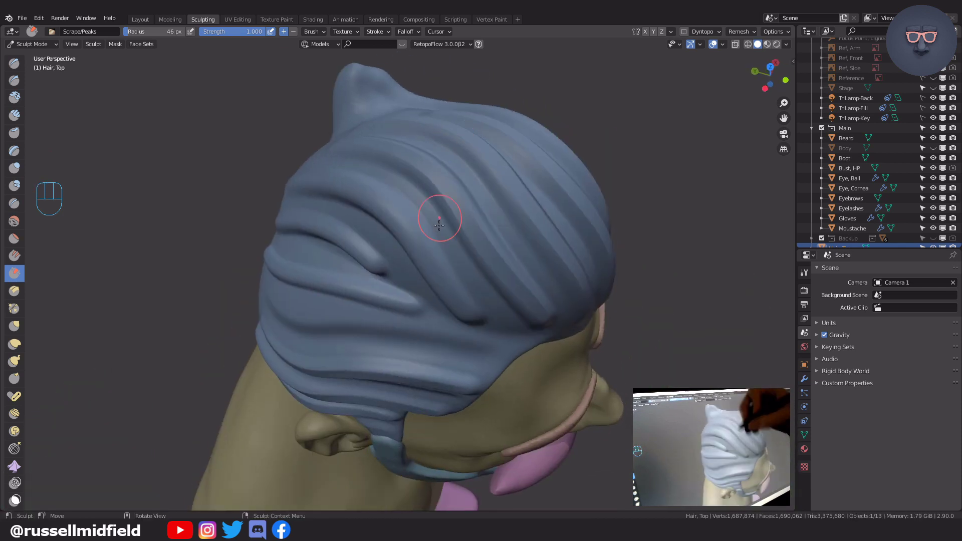
Step: Flatten the strands sweeping down the right side of the hair with the Scrape/Peaks brush
drag(474, 307, 446, 279)
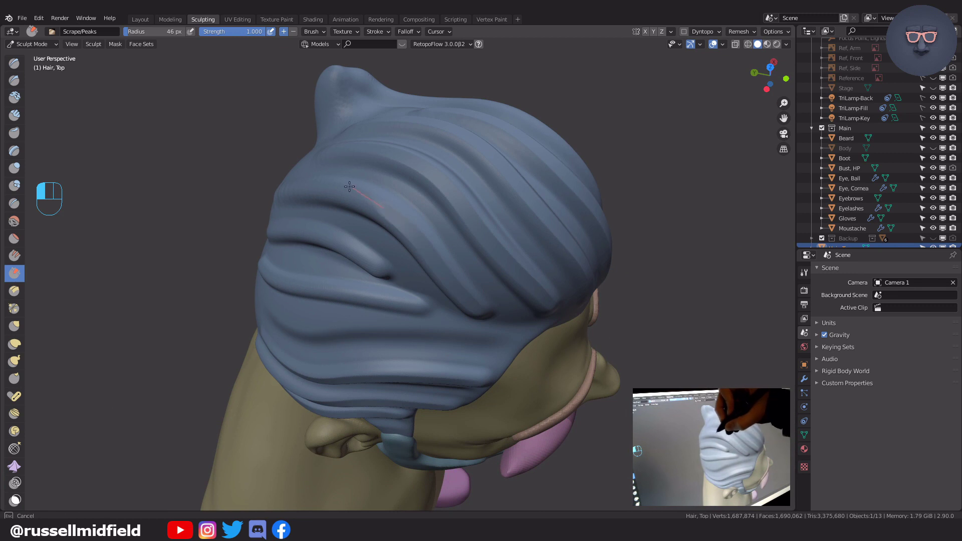
drag(350, 187, 341, 181)
drag(409, 230, 408, 231)
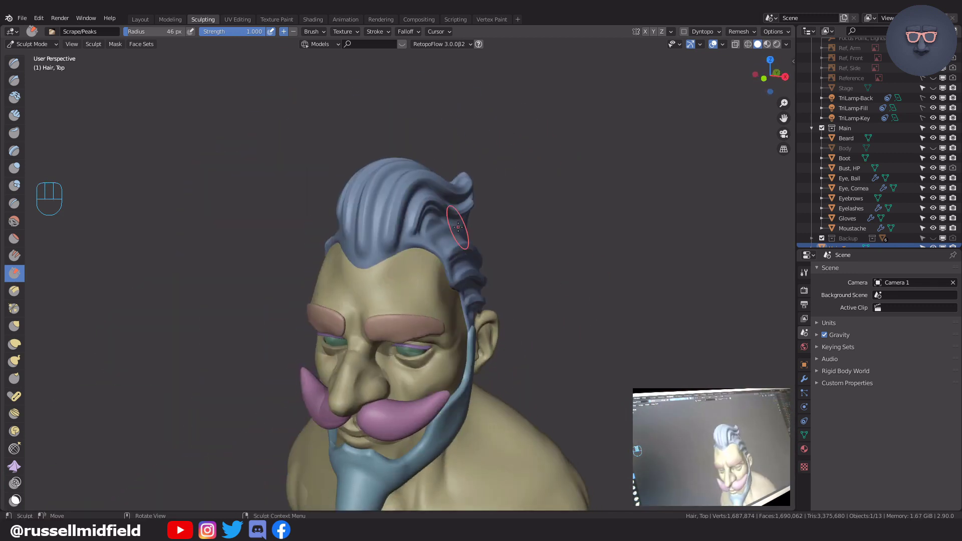
Step: Inflate a thin strand backward from above the left temple at a 30 px radius, remesh the hair and flatten the strand
key(i)
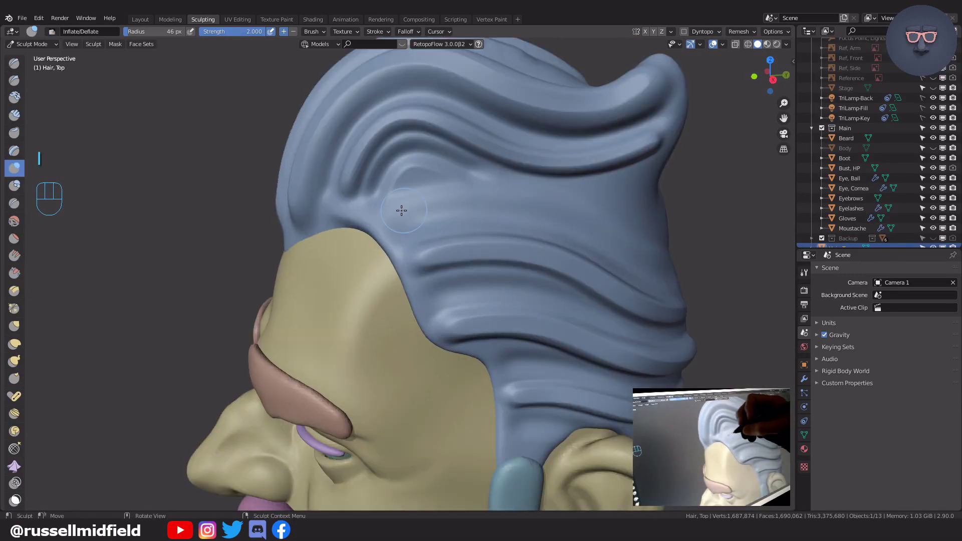
key(f)
mouse_move(388, 224)
mouse_down()
mouse_move(481, 206)
mouse_move(611, 237)
mouse_up()
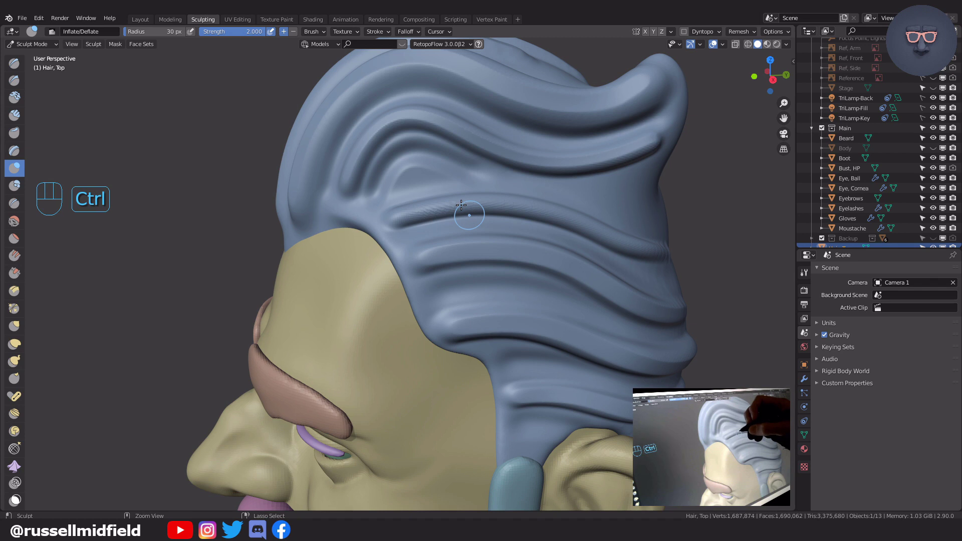
key(s)
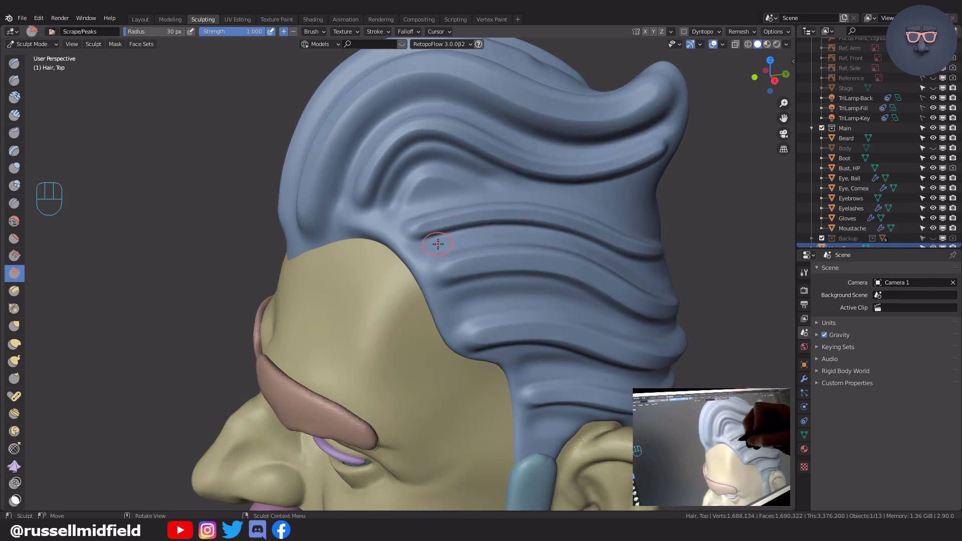
Step: Crease the grooves between the left side strands above the ear at a 30 px radius, undoing one stroke along the way
key(shift+c)
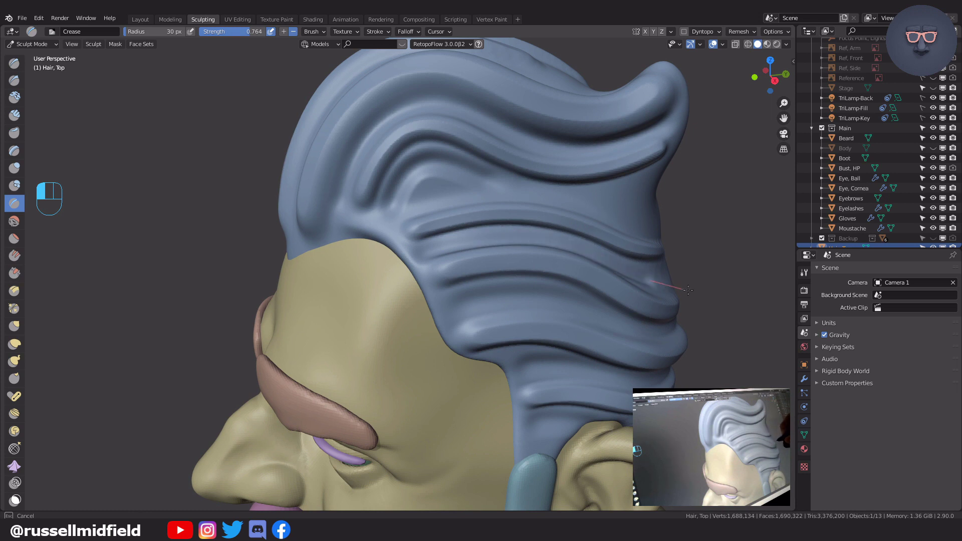
shift+middle_drag(688, 290, 633, 242)
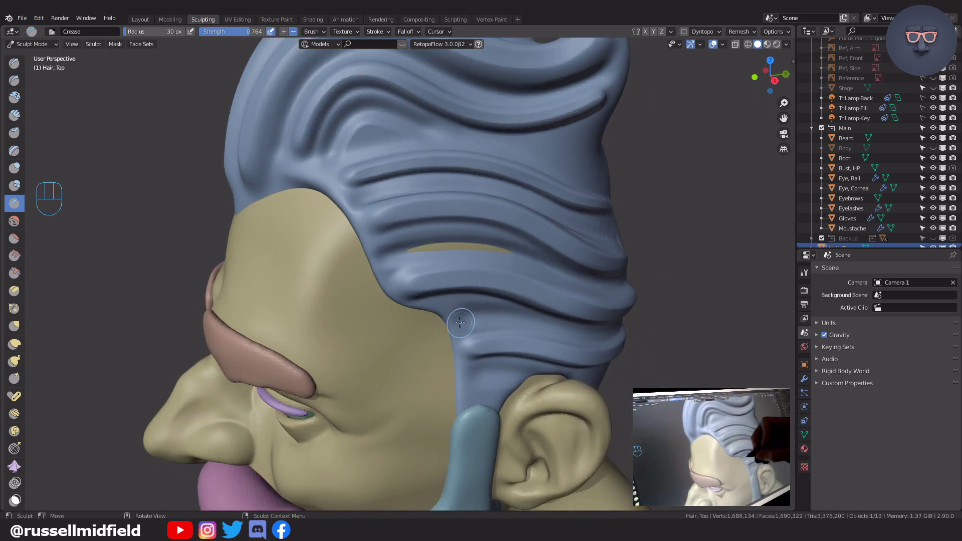
middle_drag(649, 327, 460, 355)
drag(460, 356, 497, 356)
mouse_move(554, 337)
middle_down()
mouse_move(612, 337)
mouse_move(370, 275)
mouse_move(397, 226)
middle_up()
key(ctrl+z)
drag(471, 245, 508, 249)
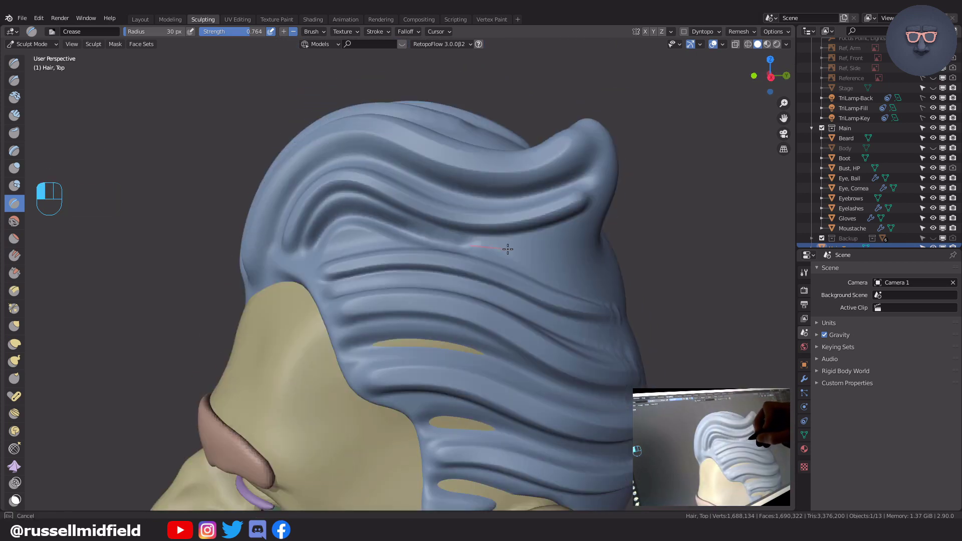
Step: Crease the upper left grooves toward the rear curl, undoing one stroke along the way
mouse_move(649, 216)
middle_down()
mouse_move(501, 210)
mouse_move(321, 231)
middle_up()
key(ctrl+z)
drag(321, 230, 390, 162)
drag(576, 209, 602, 200)
middle_drag(596, 201, 657, 195)
Step: Crease the grooves between the top strands from the front hairline over the crown
middle_drag(365, 342, 362, 375)
mouse_move(362, 375)
mouse_down()
mouse_move(375, 211)
mouse_move(431, 151)
mouse_up()
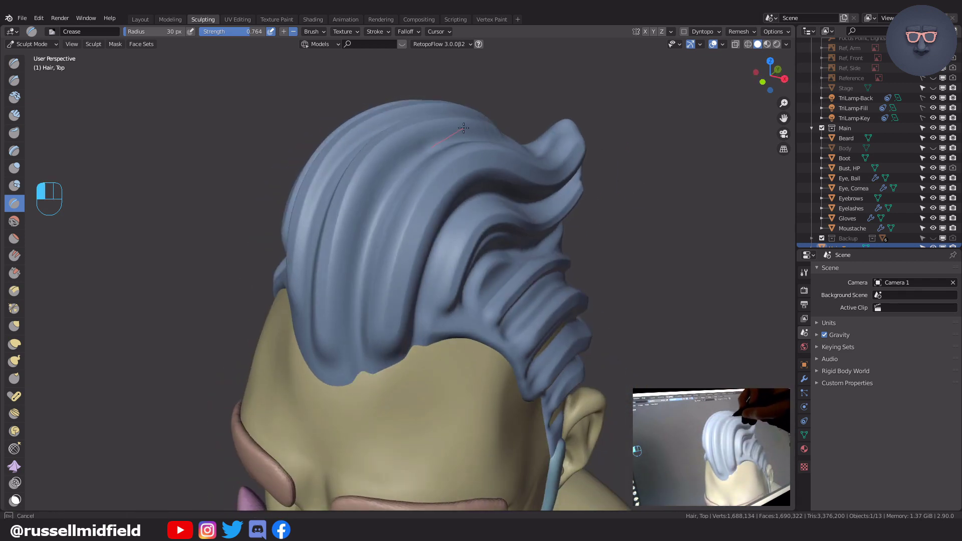
middle_drag(431, 151, 395, 403)
drag(432, 109, 432, 110)
middle_drag(432, 110, 430, 360)
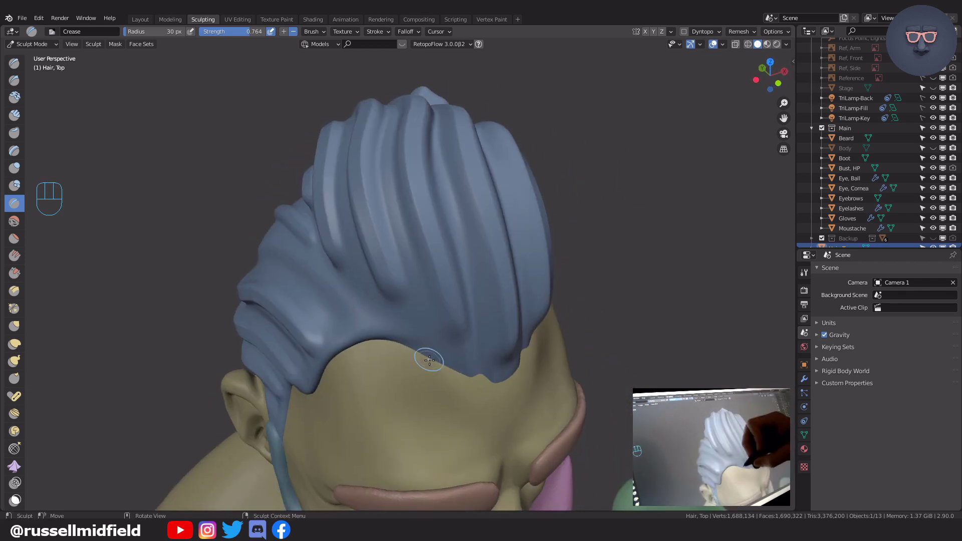
middle_drag(391, 69, 347, 130)
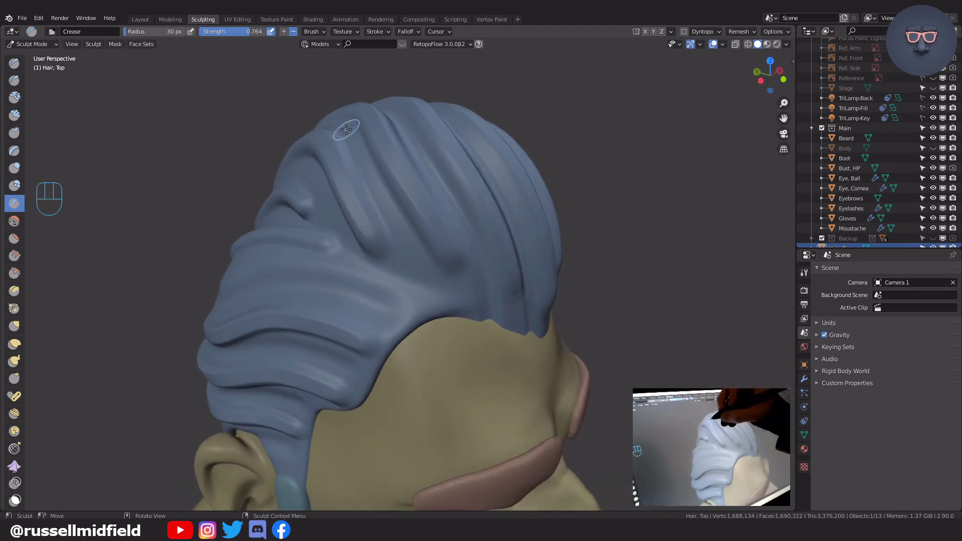
Step: Crease the grooves between the right side strands down to the sideburn, undoing one stroke along the way
middle_drag(499, 391, 158, 364)
mouse_move(248, 343)
mouse_down()
mouse_move(398, 305)
mouse_move(501, 326)
mouse_up()
shift+middle_drag(537, 344, 578, 267)
mouse_move(196, 356)
mouse_down()
mouse_move(378, 301)
mouse_move(506, 310)
mouse_up()
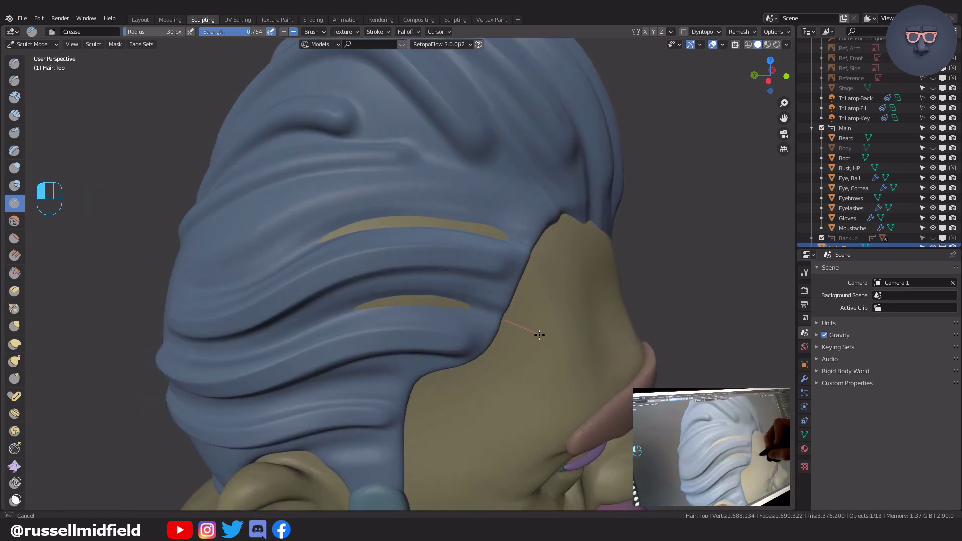
middle_drag(507, 310, 168, 401)
drag(325, 438, 386, 419)
key(ctrl+z)
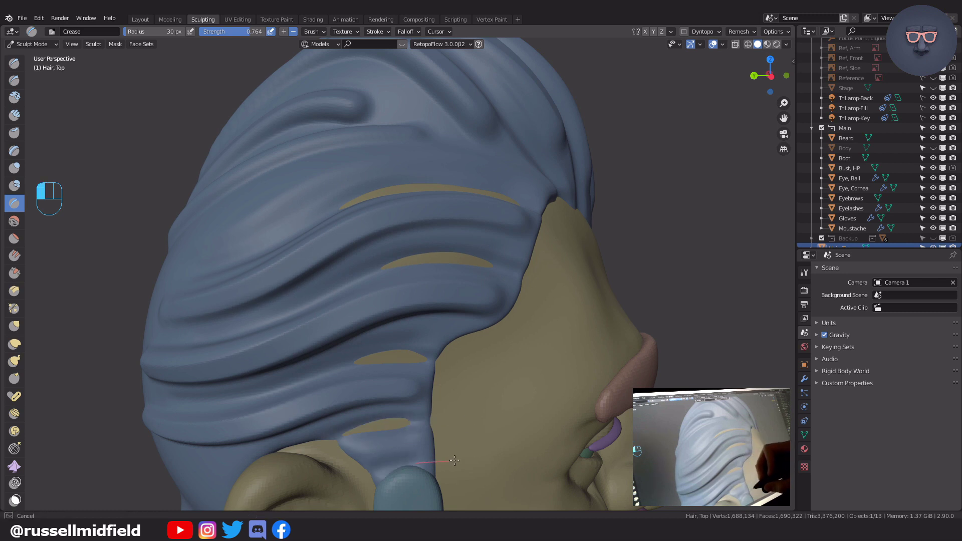
drag(454, 461, 493, 468)
Step: Cover the scalp exposed in the side grooves using Elastic Deform at a 102 px radius
scroll(495, 458, down, 4)
middle_drag(494, 457, 515, 439)
scroll(516, 439, up, 4)
key(f)
click(469, 363)
key(g)
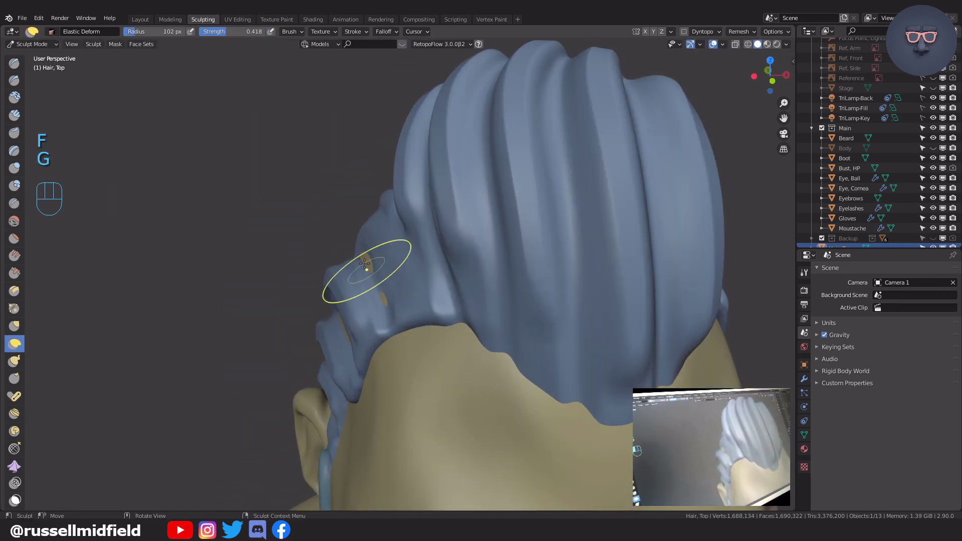
middle_drag(370, 279, 559, 344)
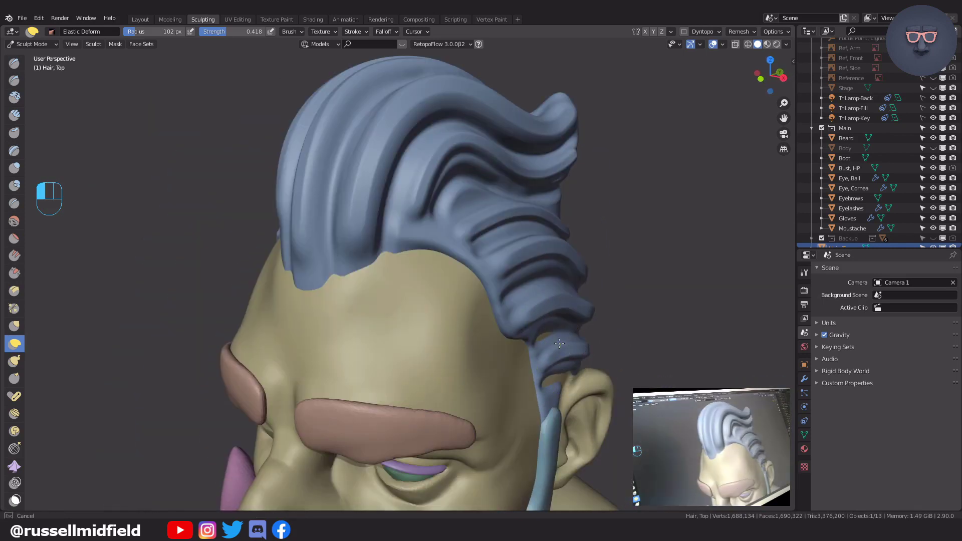
middle_drag(565, 381, 461, 347)
Step: Smooth the strands and grooves along the left temple and the side of the hair
shift+drag(429, 259, 416, 296)
middle_drag(421, 295, 356, 291)
shift+drag(355, 281, 346, 256)
middle_drag(311, 221, 407, 206)
shift+drag(350, 228, 416, 217)
shift+drag(515, 222, 564, 280)
middle_drag(597, 300, 569, 282)
shift+drag(324, 261, 346, 258)
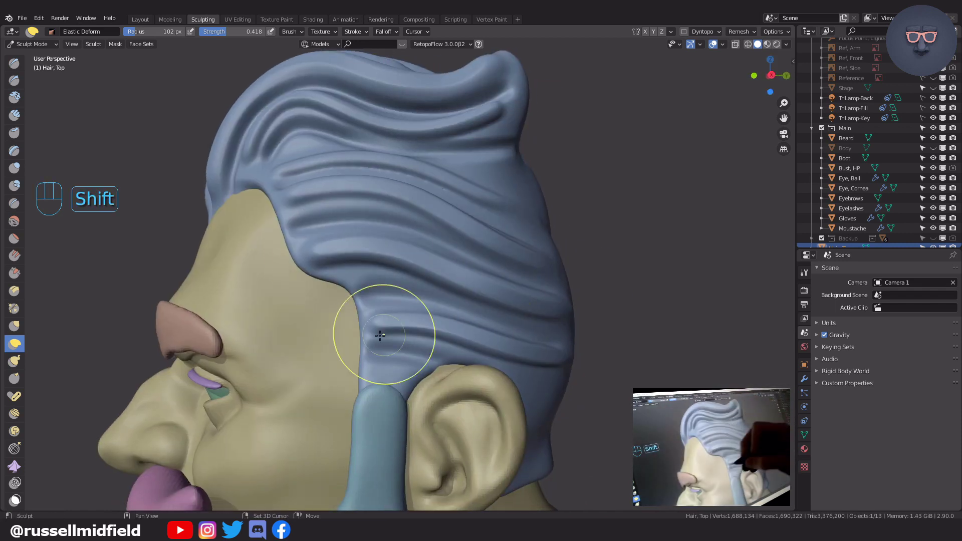
shift+drag(269, 193, 281, 196)
Step: Smooth the rear ends of the left side strands into the back of the head
middle_drag(351, 230, 321, 221)
shift+drag(336, 221, 351, 228)
middle_drag(381, 321, 366, 335)
shift+drag(359, 348, 371, 354)
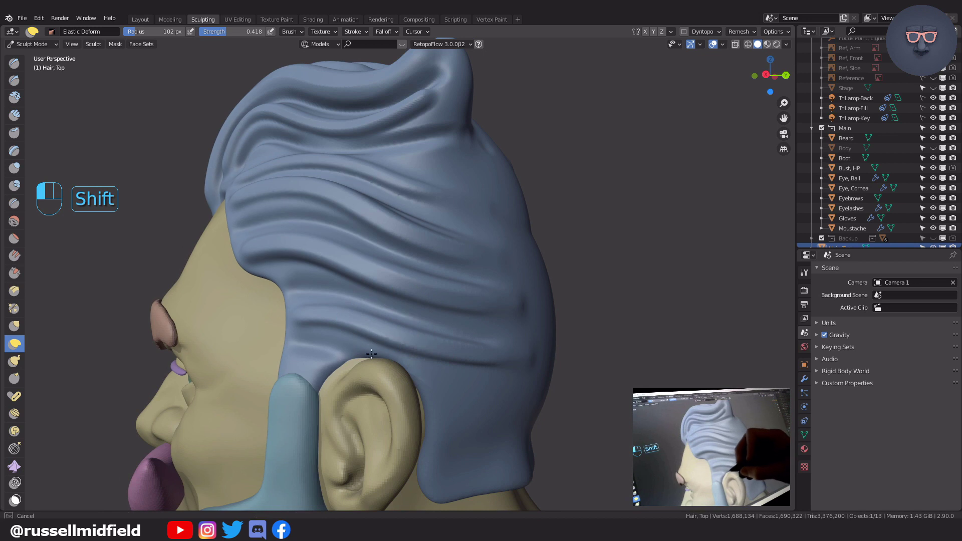
mouse_move(504, 339)
middle_down()
mouse_move(468, 341)
mouse_move(471, 358)
middle_up()
shift+drag(448, 363, 456, 385)
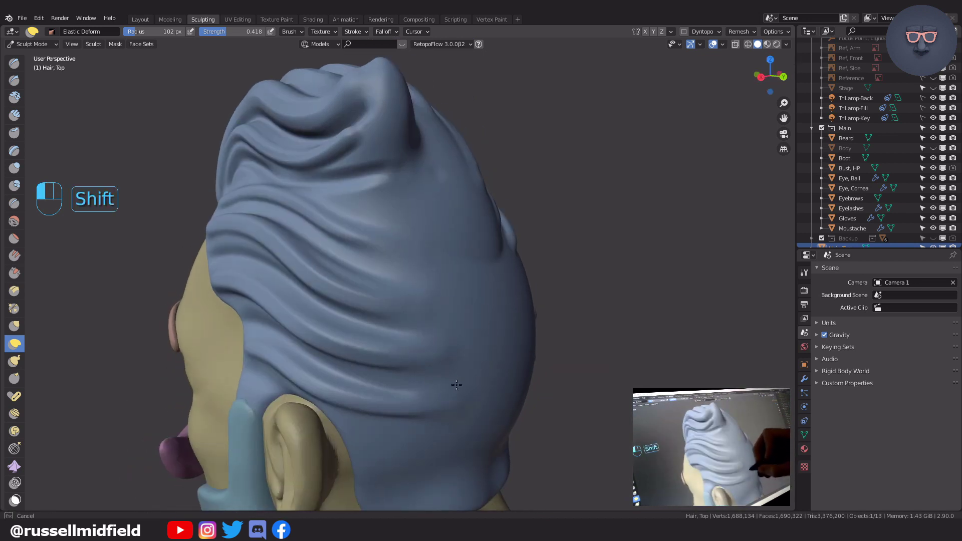
shift+drag(460, 417, 460, 424)
middle_drag(422, 210, 404, 226)
shift+drag(408, 315, 414, 320)
Step: Reduce the brush radius to 59 px and smooth the strand ends and grooves beneath the upper left strands
middle_drag(386, 280, 454, 256)
key(f)
click(441, 216)
shift+drag(441, 226, 451, 229)
middle_drag(466, 211, 408, 221)
shift+drag(359, 226, 414, 223)
middle_drag(416, 224, 351, 229)
shift+drag(337, 233, 346, 246)
middle_drag(335, 280, 531, 272)
shift+drag(360, 196, 416, 178)
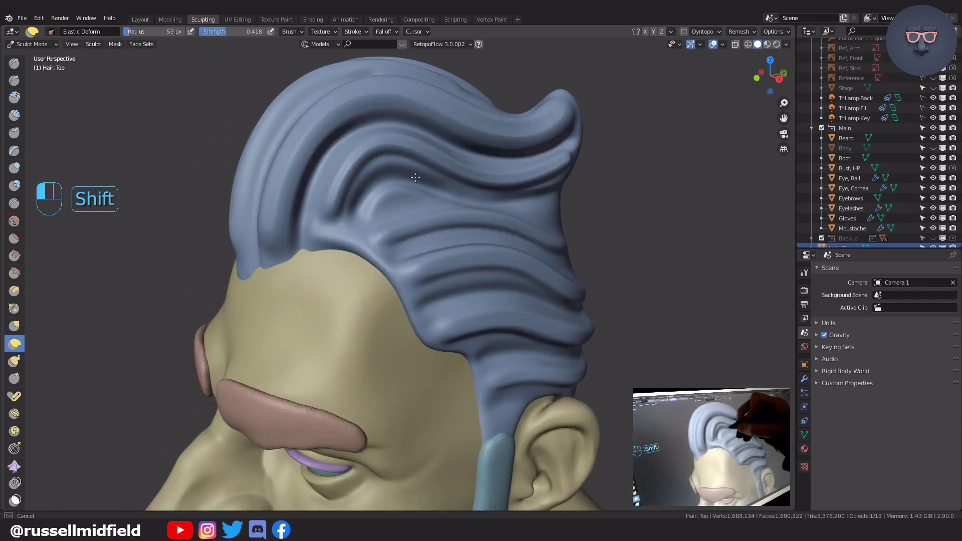
Step: Smooth the upper strands and the grooves between them along the top of the hair and toward the rear curl
shift+middle_drag(415, 177, 390, 219)
middle_drag(572, 174, 526, 163)
shift+drag(451, 165, 436, 198)
middle_drag(504, 180, 477, 172)
mouse_move(391, 110)
shift+mouse_down()
mouse_move(413, 106)
mouse_move(387, 110)
shift+mouse_up()
middle_drag(431, 193, 508, 152)
shift+drag(505, 138, 543, 139)
mouse_move(543, 139)
middle_down()
mouse_move(520, 155)
mouse_move(538, 157)
middle_up()
shift+drag(538, 158, 534, 146)
middle_drag(436, 165, 474, 166)
shift+drag(388, 135, 381, 140)
Step: Smooth the thin strands running backward from the left temple above the ear
middle_drag(386, 273, 349, 231)
shift+drag(399, 245, 557, 288)
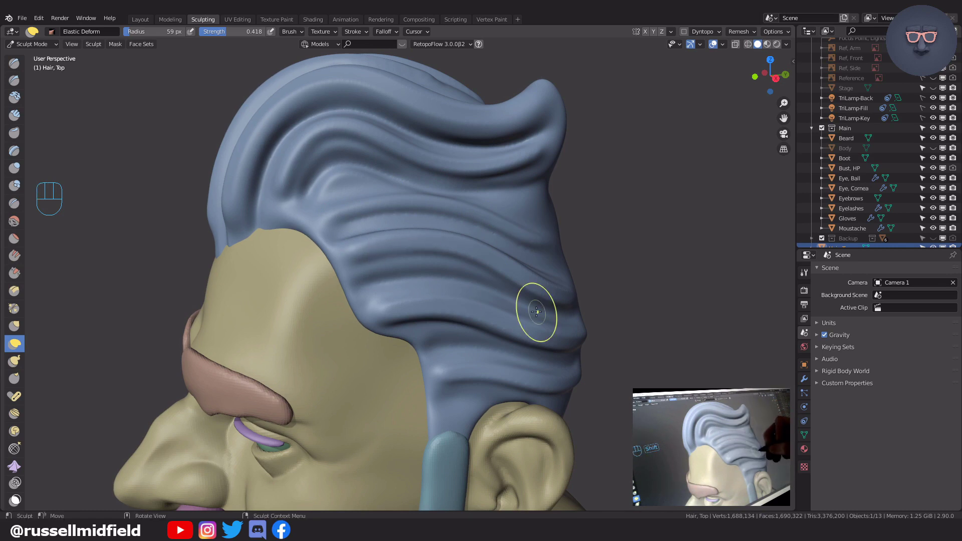
middle_drag(537, 311, 514, 305)
shift+drag(351, 240, 533, 279)
middle_drag(532, 279, 524, 264)
shift+drag(323, 281, 323, 280)
shift+middle_drag(552, 300, 390, 350)
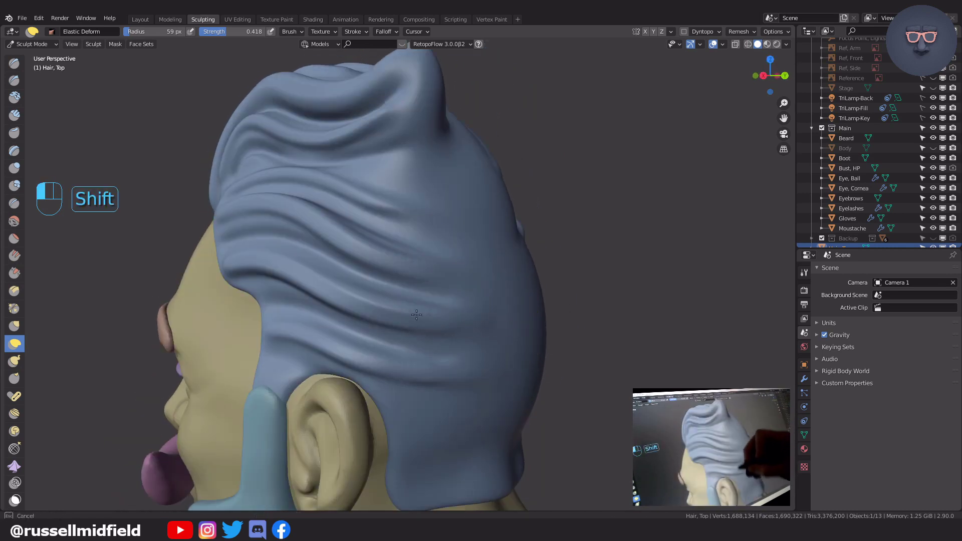
Step: Smooth the remaining rough spots behind the left ear and along the upper left strands
shift+middle_drag(431, 390, 446, 277)
shift+middle_drag(498, 369, 471, 235)
shift+drag(530, 376, 546, 386)
middle_drag(501, 366, 563, 376)
shift+middle_drag(335, 225, 343, 274)
shift+drag(342, 266, 337, 275)
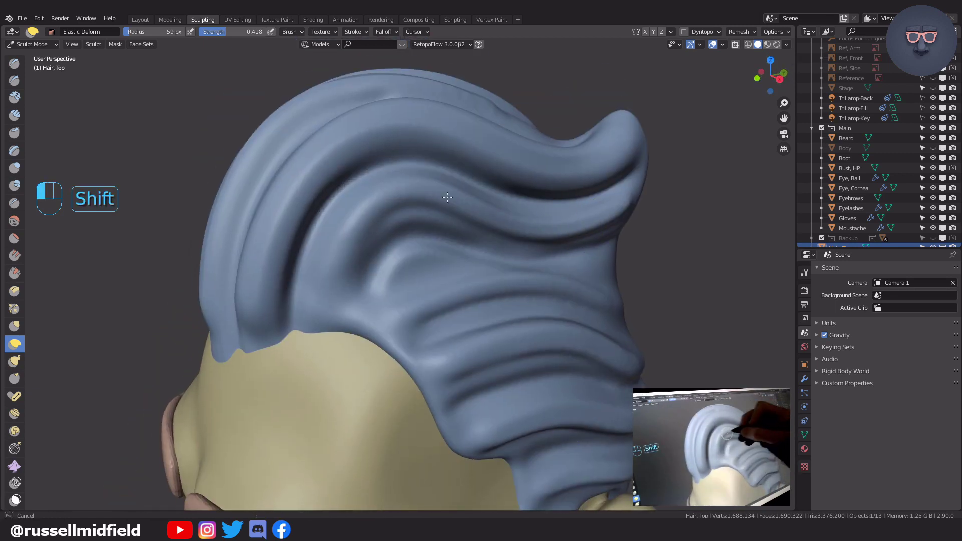
shift+middle_drag(448, 197, 499, 211)
shift+drag(558, 106, 568, 118)
Step: Reshape the outer side of the rear curl using Elastic Deform at an 85 px radius, undoing one stroke along the way
mouse_move(531, 170)
middle_down()
mouse_move(634, 223)
mouse_move(597, 253)
middle_up()
key(f)
click(643, 223)
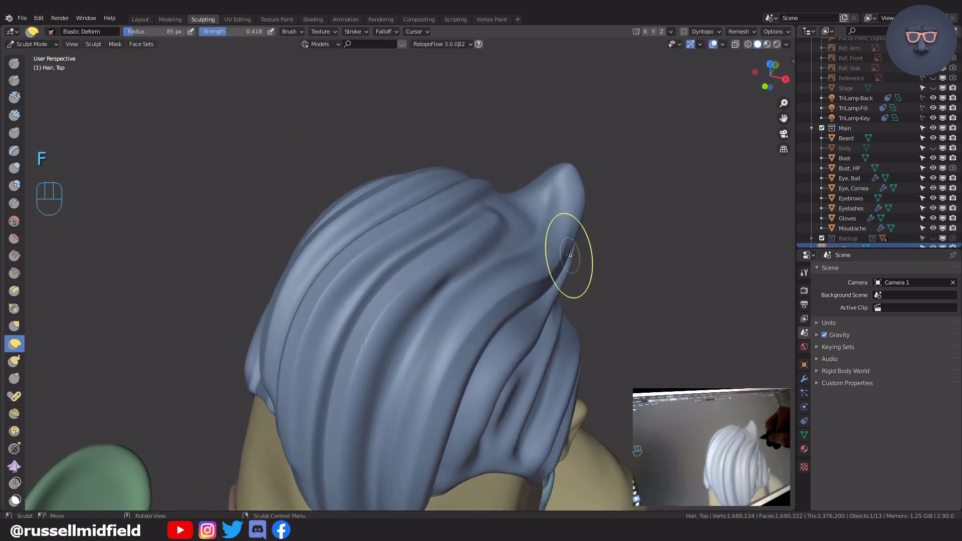
key(ctrl+z)
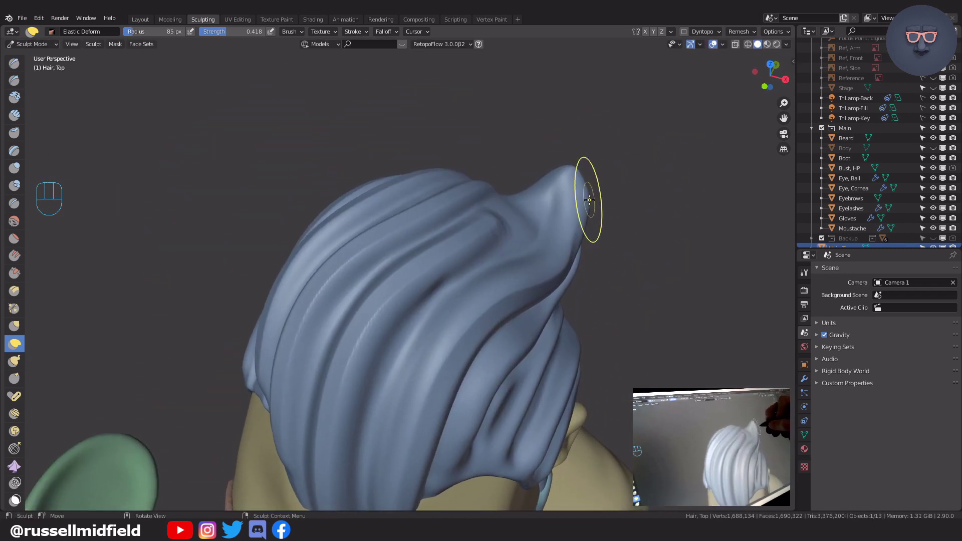
shift+drag(589, 204, 585, 201)
middle_drag(571, 198, 580, 253)
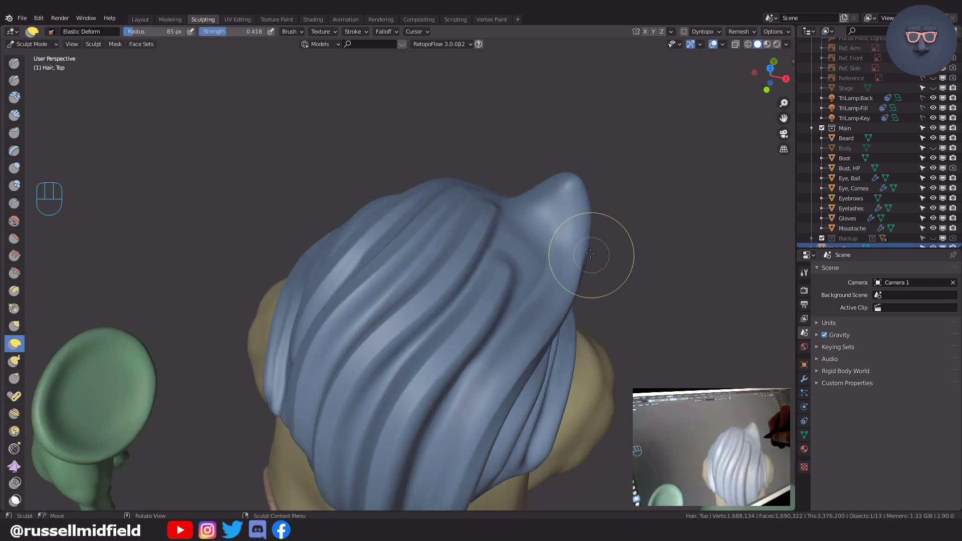
drag(572, 197, 594, 265)
Step: Smooth the hair around the rear curl and the strand ends at the back of the crown
middle_drag(593, 266, 576, 238)
shift+drag(542, 161, 537, 219)
middle_drag(526, 226, 501, 220)
shift+drag(464, 213, 455, 218)
mouse_move(456, 218)
middle_down()
mouse_move(419, 217)
mouse_move(451, 278)
mouse_move(333, 397)
mouse_move(438, 292)
mouse_move(467, 233)
mouse_move(401, 320)
mouse_move(371, 338)
mouse_move(421, 163)
mouse_move(373, 176)
middle_up()
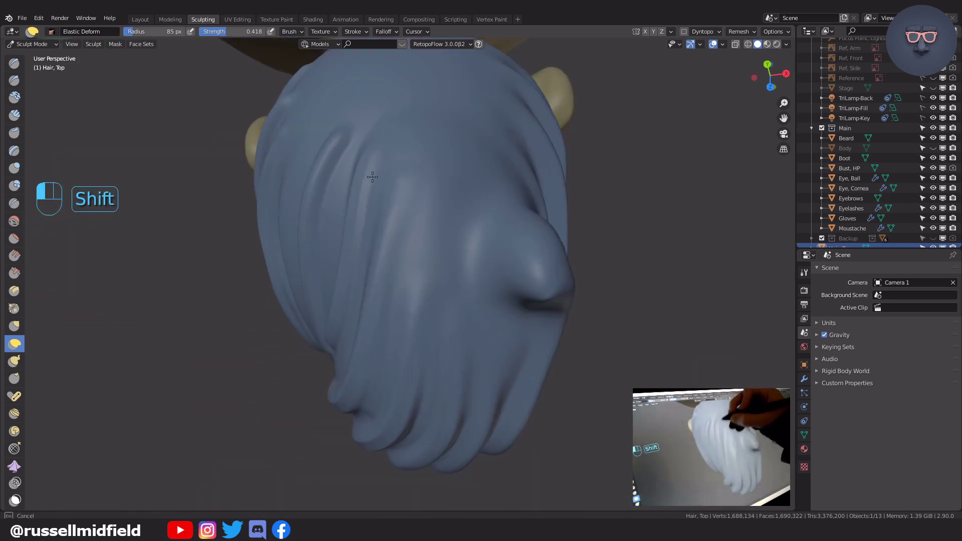
middle_drag(435, 304, 426, 321)
mouse_move(408, 123)
shift+mouse_down()
mouse_move(370, 146)
mouse_move(351, 177)
shift+mouse_up()
Step: Smooth the upper strands on the right side of the head and the hair along the right forehead hairline
mouse_move(396, 115)
middle_down()
mouse_move(432, 151)
mouse_move(468, 264)
mouse_move(505, 323)
mouse_move(606, 309)
middle_up()
middle_drag(435, 227, 410, 218)
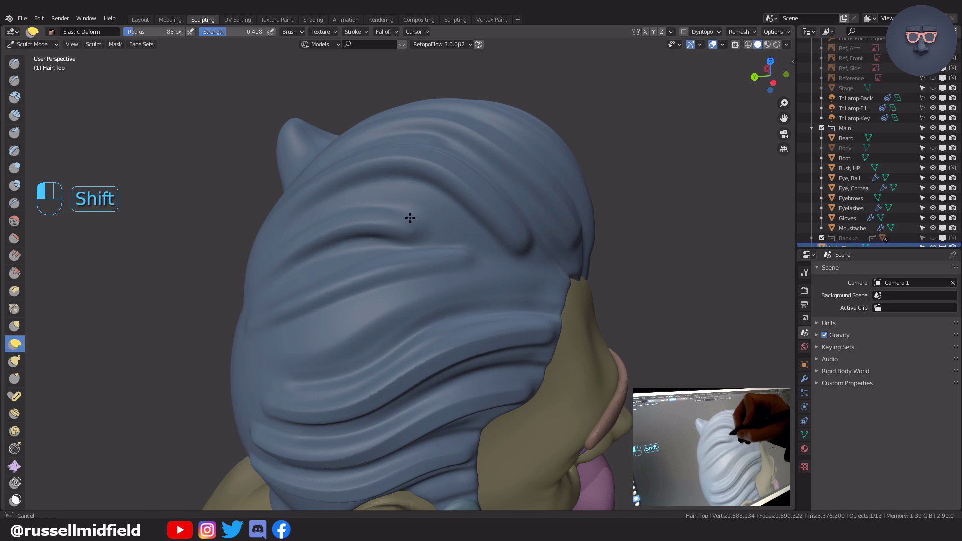
middle_drag(464, 253, 464, 232)
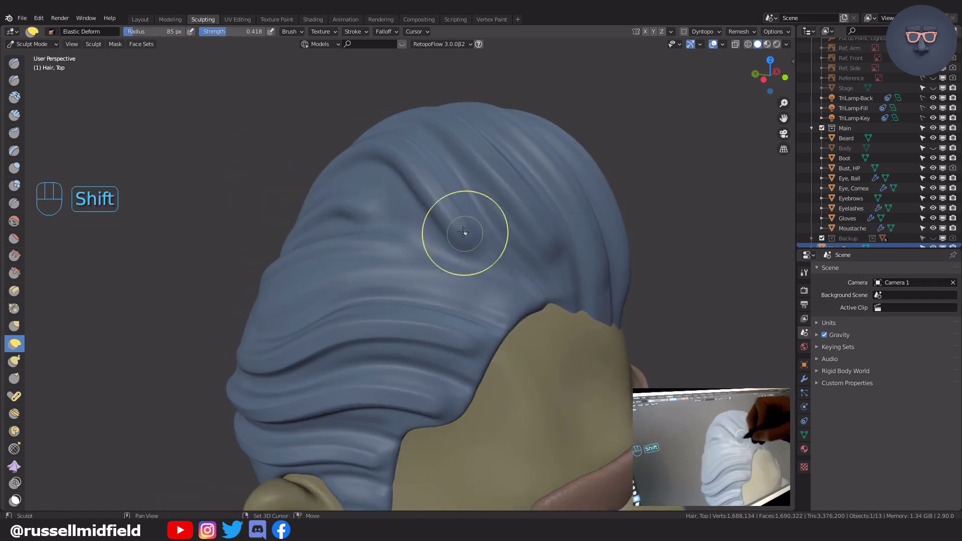
shift+drag(511, 300, 502, 295)
mouse_move(501, 291)
middle_down()
mouse_move(456, 286)
mouse_move(496, 298)
mouse_move(527, 155)
middle_up()
middle_drag(522, 260, 544, 257)
Step: Smooth the wavy strands between the right temple and the right ear
middle_drag(401, 320, 472, 320)
shift+drag(361, 326, 326, 332)
middle_drag(380, 320, 441, 320)
shift+drag(421, 346, 406, 350)
middle_drag(516, 317, 399, 340)
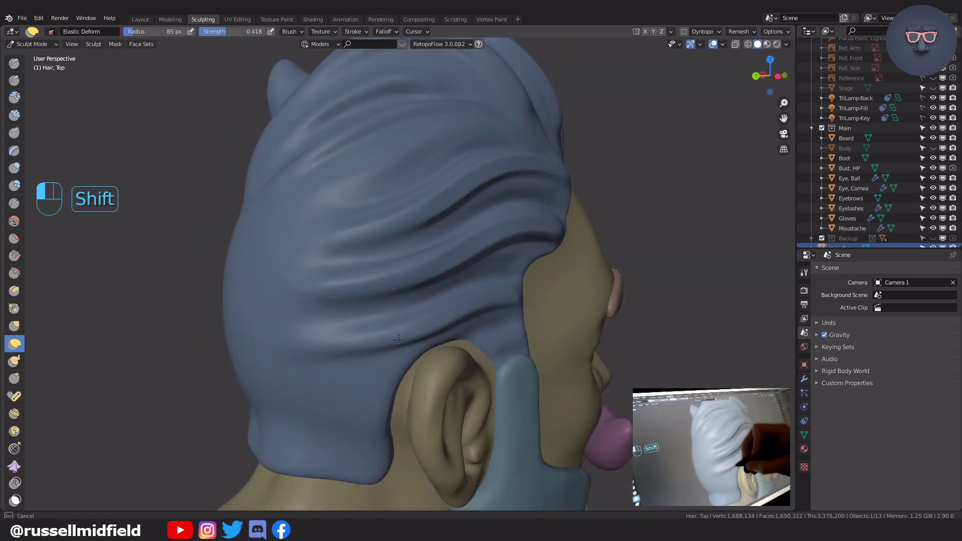
middle_drag(471, 251, 448, 246)
shift+drag(481, 236, 471, 240)
middle_drag(451, 240, 473, 237)
Step: Smooth the strand ends behind the right ear where they blend into the back of the hair
middle_drag(370, 300, 472, 306)
shift+drag(411, 321, 395, 329)
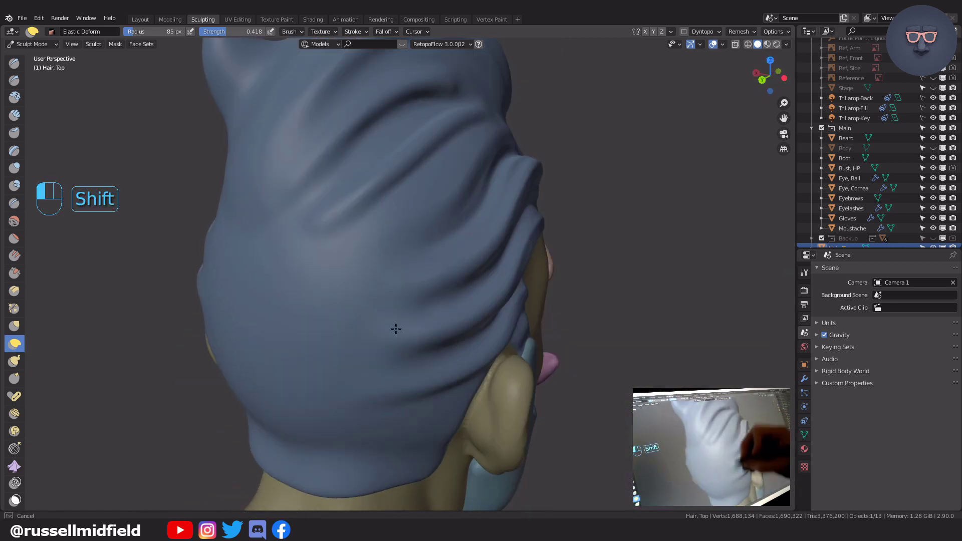
middle_drag(351, 281, 431, 331)
shift+drag(371, 305, 360, 314)
middle_drag(381, 262, 354, 215)
middle_drag(479, 397, 386, 386)
ctrl+middle_drag(386, 351, 385, 391)
shift+middle_drag(386, 326, 401, 311)
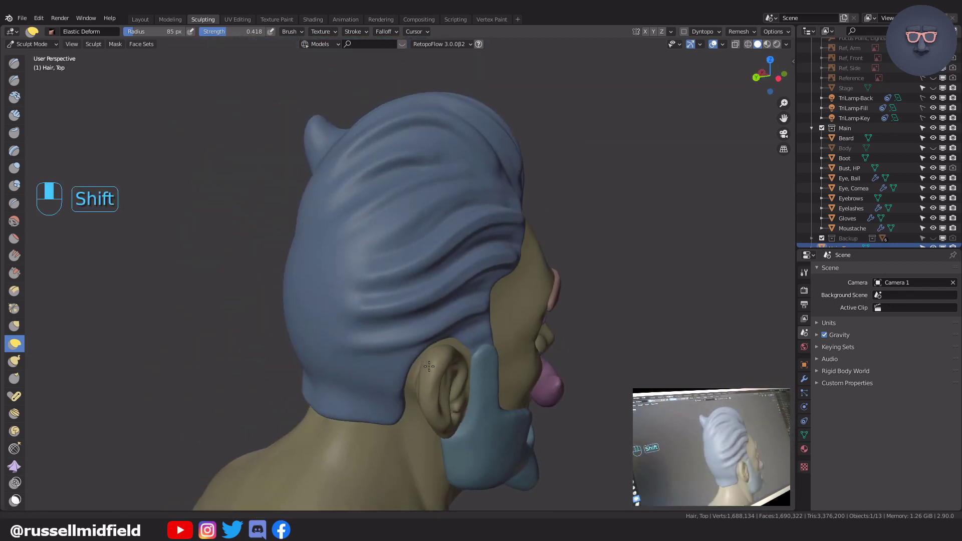
ctrl+middle_drag(401, 351, 401, 301)
shift+drag(368, 347, 359, 344)
Step: Push the front hair silhouette outward from the right orthographic view using Elastic Deform at 125 px and 185 px radius
mouse_move(443, 271)
middle_down()
mouse_move(386, 146)
mouse_move(521, 235)
middle_up()
key(KP_3)
key(f)
click(335, 224)
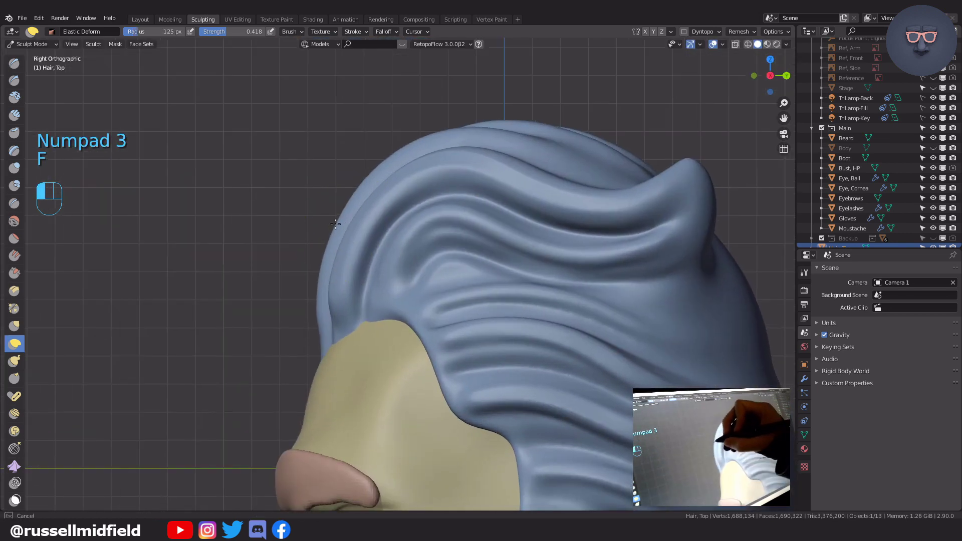
key(f)
click(338, 198)
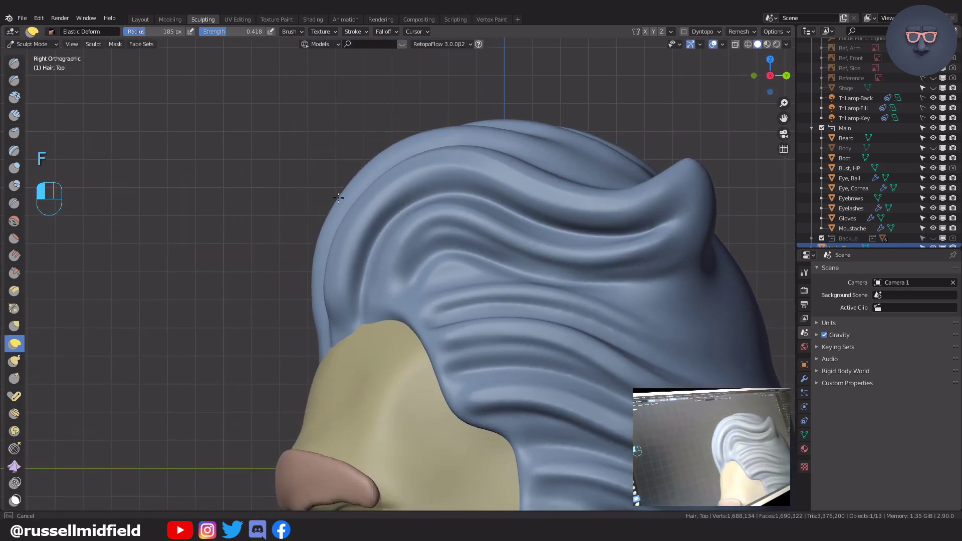
Step: Pull out the tip of the rear curl and the back of the hair with Elastic Deform
drag(686, 182, 694, 179)
shift+middle_drag(696, 277, 536, 170)
scroll(537, 172, down, 1)
drag(566, 308, 586, 300)
drag(563, 267, 581, 262)
Step: Smooth the long strands sweeping across the right side of the hair
scroll(596, 343, down, 4)
middle_drag(596, 343, 346, 336)
scroll(538, 323, up, 4)
key(f)
click(418, 280)
middle_drag(413, 282, 437, 272)
mouse_move(433, 328)
shift+mouse_down()
mouse_move(435, 343)
mouse_move(514, 266)
shift+mouse_up()
middle_drag(542, 255, 554, 260)
Step: Smooth the remaining creases on the upper right strands, reducing the brush radius to 44 px
shift+drag(401, 351, 407, 338)
middle_drag(407, 337, 444, 342)
middle_drag(447, 196, 469, 197)
key(f)
click(438, 183)
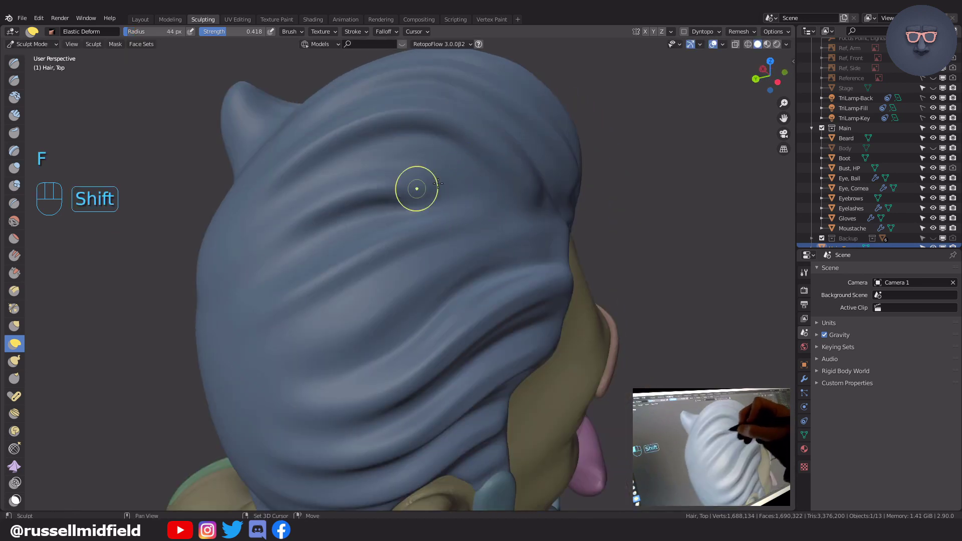
Step: Smooth the strands at the left temple using a 72 px brush radius
middle_drag(552, 216, 471, 226)
middle_drag(645, 241, 501, 246)
key(f)
click(395, 243)
shift+drag(370, 299, 391, 342)
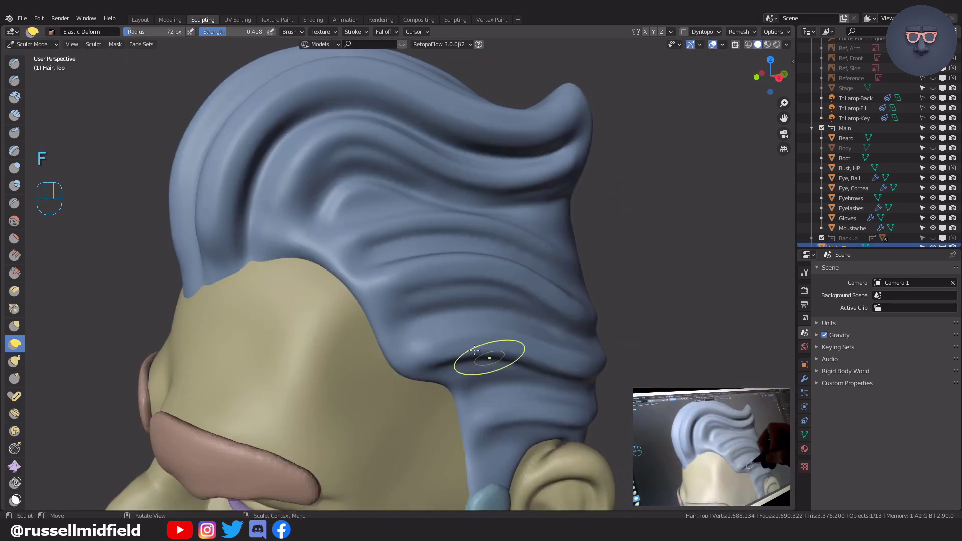
shift+middle_drag(474, 349, 436, 395)
middle_drag(430, 323, 256, 240)
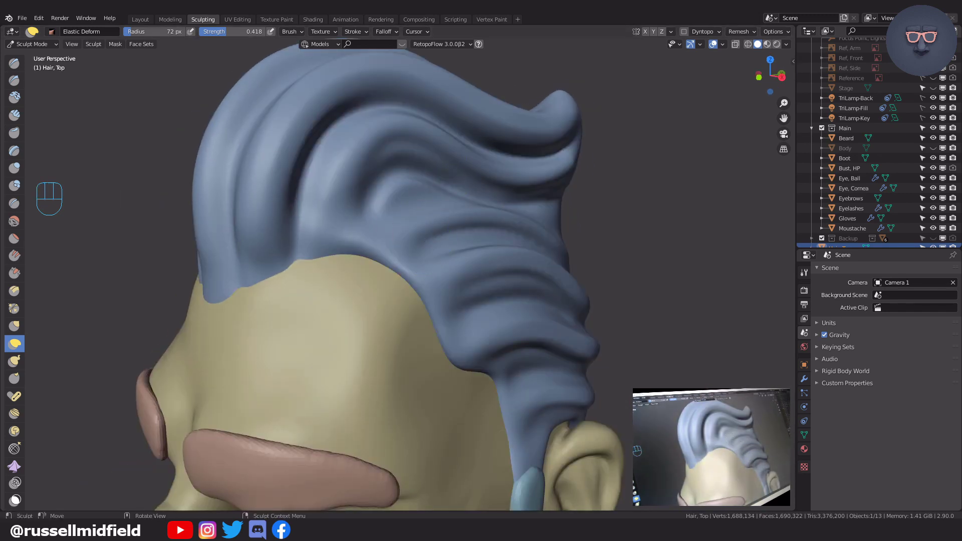
Step: Flatten the upper left side strands with the Scrape/Peaks brush at a 48 px radius, undoing one stroke
middle_drag(507, 208, 427, 241)
key(s)
key(f)
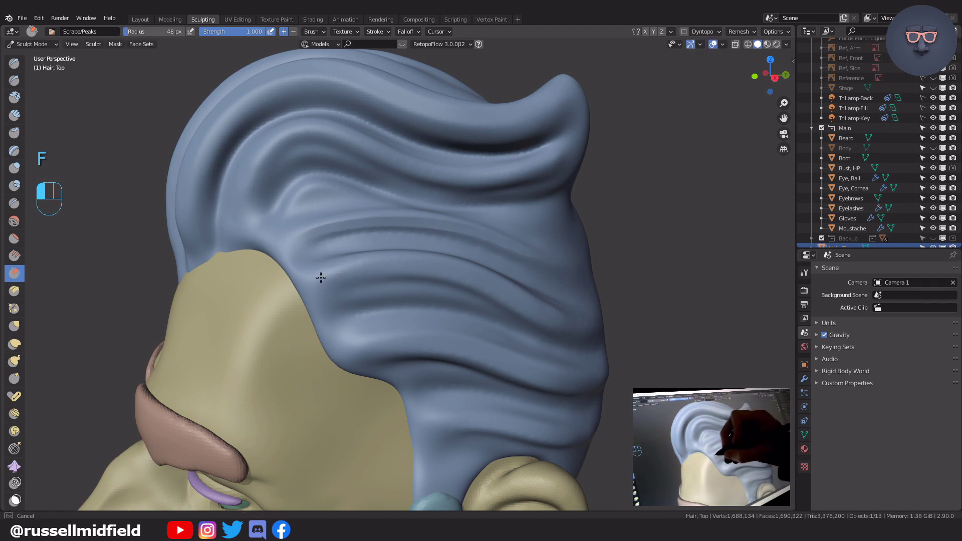
drag(559, 325, 572, 331)
shift+middle_drag(640, 334, 564, 239)
key(ctrl+z)
drag(242, 171, 296, 156)
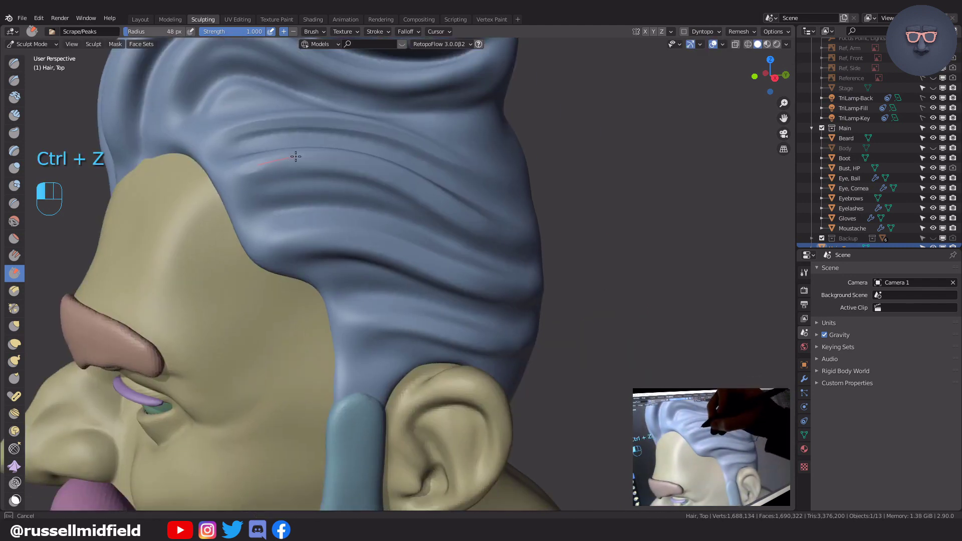
Step: Scrape along the thicker strands running backward above the left ear
shift+middle_drag(558, 250, 547, 233)
drag(265, 223, 295, 220)
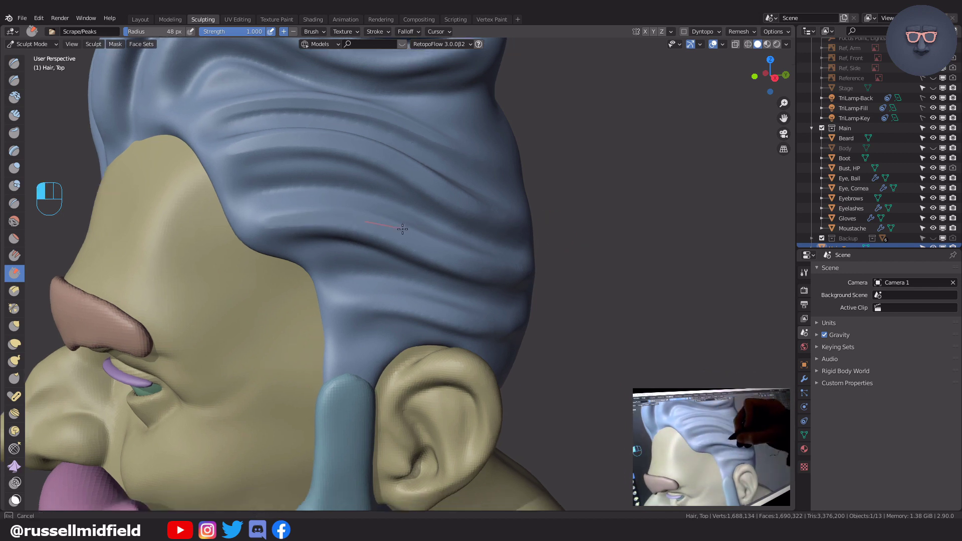
drag(503, 277, 556, 282)
middle_drag(557, 282, 353, 267)
drag(470, 302, 506, 304)
Step: Scrape the inner curved strands above the left temple
shift+middle_drag(563, 291, 715, 509)
drag(312, 325, 337, 249)
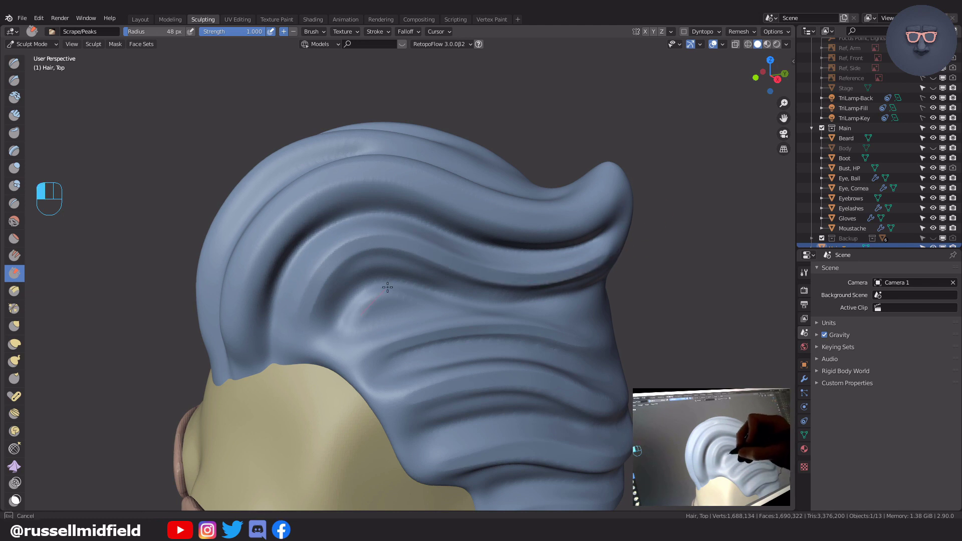
drag(491, 308, 511, 310)
Step: Scrape along the large outer strand from the left forehead to the rear curl at a 66 px radius
shift+middle_drag(289, 317, 325, 372)
key(f)
click(334, 371)
mouse_move(281, 351)
mouse_down()
mouse_move(282, 327)
mouse_move(378, 229)
mouse_up()
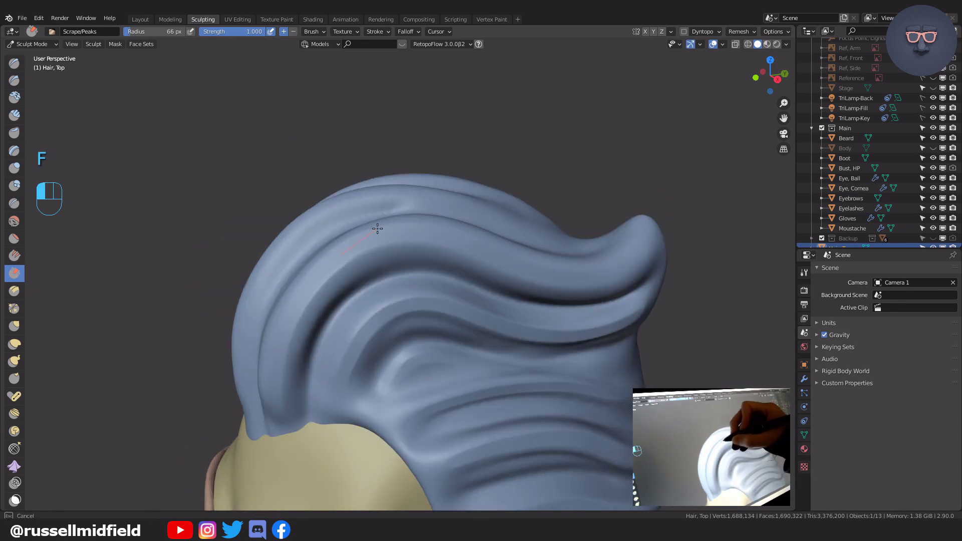
drag(619, 279, 623, 275)
Step: Scrape the strands over the top of the head from the forehead toward the crown
middle_drag(623, 275, 434, 411)
drag(590, 210, 592, 212)
middle_drag(592, 212, 448, 429)
mouse_move(526, 149)
middle_down()
mouse_move(477, 273)
mouse_move(459, 244)
middle_up()
drag(490, 384, 471, 347)
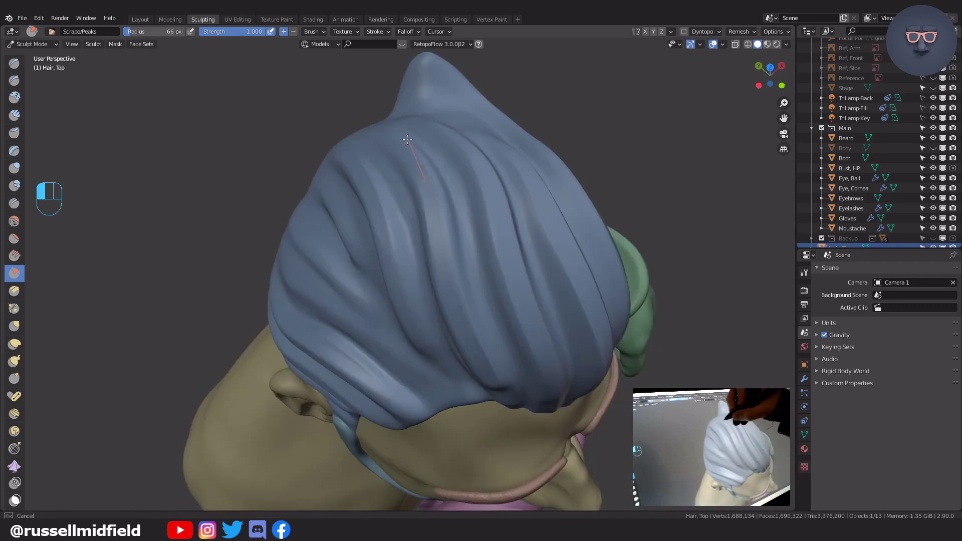
drag(407, 140, 401, 128)
Step: Scrape the strands on the upper right side that run toward the back of the head
middle_drag(401, 128, 378, 206)
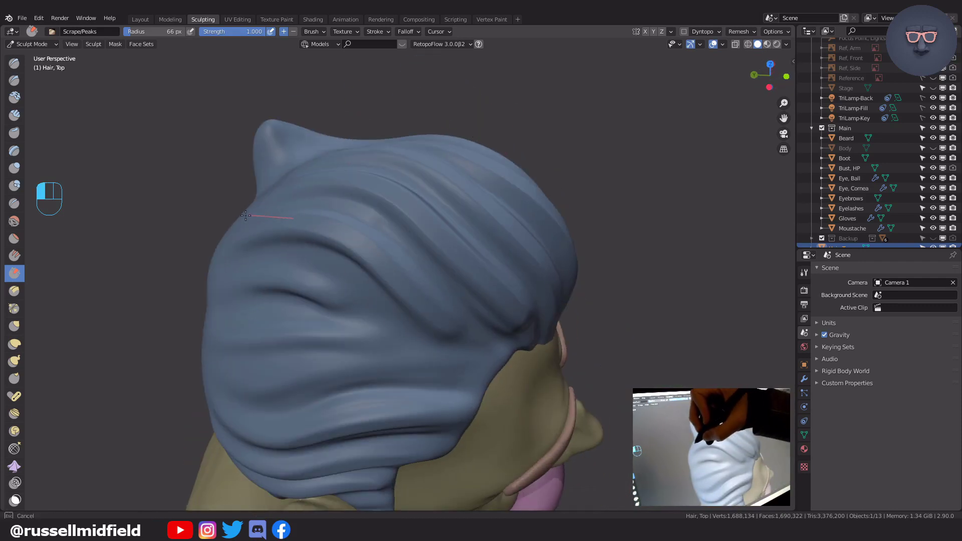
drag(245, 215, 237, 218)
middle_drag(301, 318, 318, 307)
drag(242, 319, 385, 327)
Step: Scrape the strands leading to the right forehead hairline at a 45 px radius, undoing one misplaced stroke
shift+middle_drag(273, 369, 315, 312)
drag(264, 320, 435, 281)
key(ctrl+z)
key(f)
shift+middle_drag(470, 245, 450, 200)
key(f)
click(373, 289)
shift+middle_drag(373, 289, 351, 271)
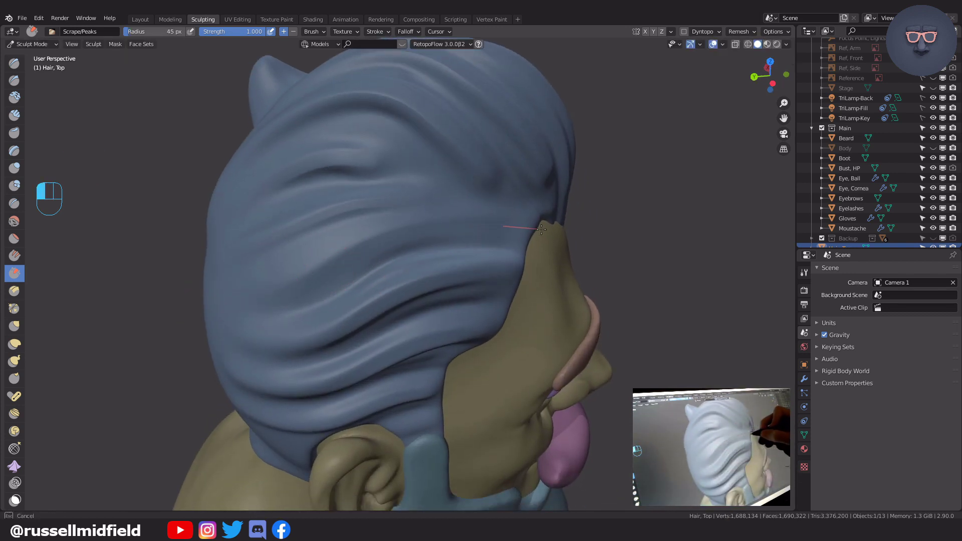
middle_drag(541, 229, 260, 314)
Step: Undo the last stroke and scrape the strands above the right ear at a 57 px radius
drag(411, 245, 419, 242)
key(ctrl+z)
key(f)
click(301, 310)
drag(283, 305, 369, 262)
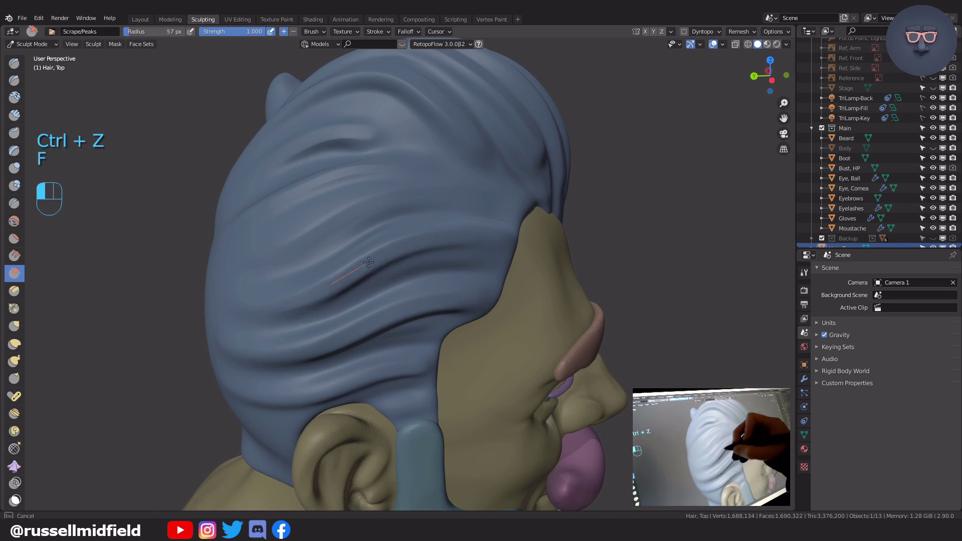
middle_drag(526, 247, 278, 325)
drag(279, 325, 306, 325)
drag(467, 259, 471, 258)
middle_drag(471, 258, 268, 389)
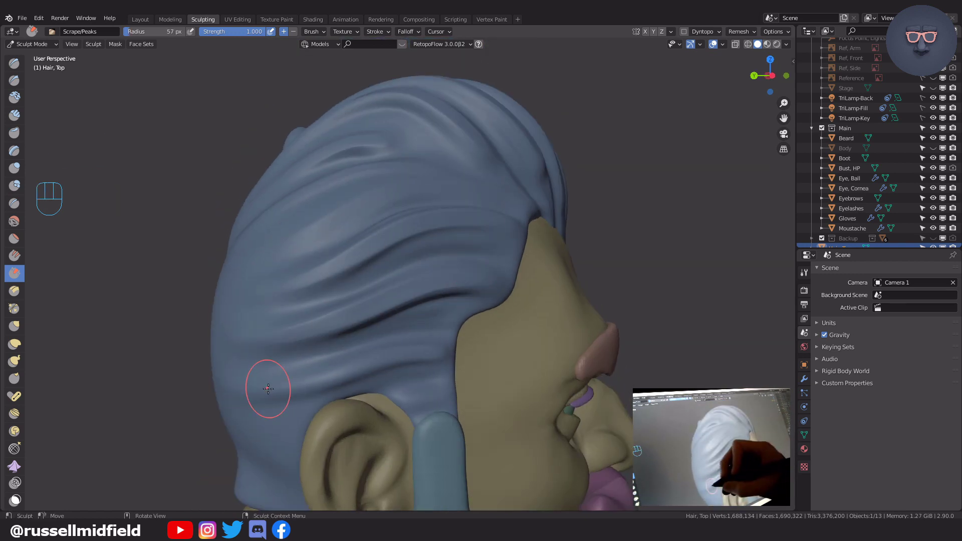
Step: Scrape the thin strands above the right sideburn and above the left ear at a 30 px radius
middle_drag(519, 371, 415, 329)
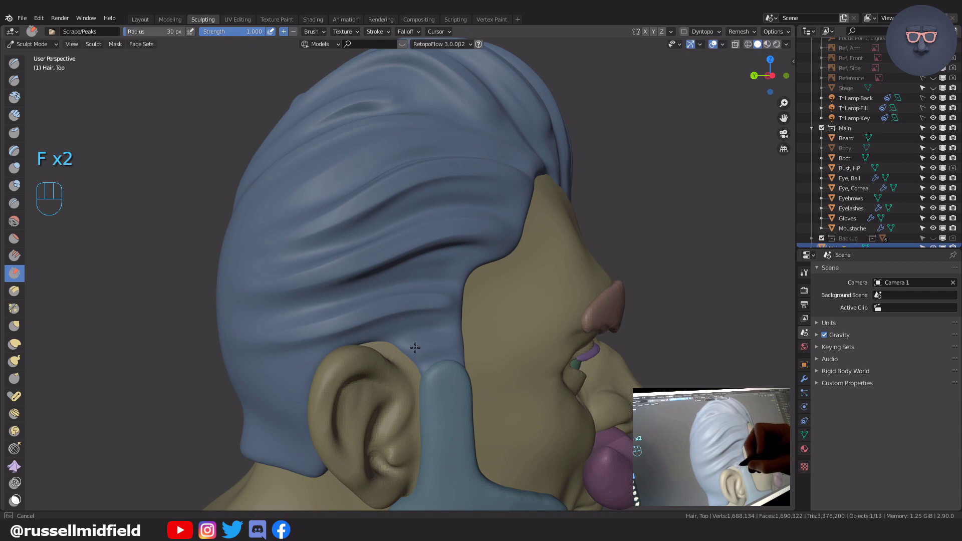
middle_drag(607, 395, 321, 270)
ctrl+middle_drag(442, 371, 438, 239)
drag(511, 263, 517, 264)
middle_drag(522, 259, 508, 269)
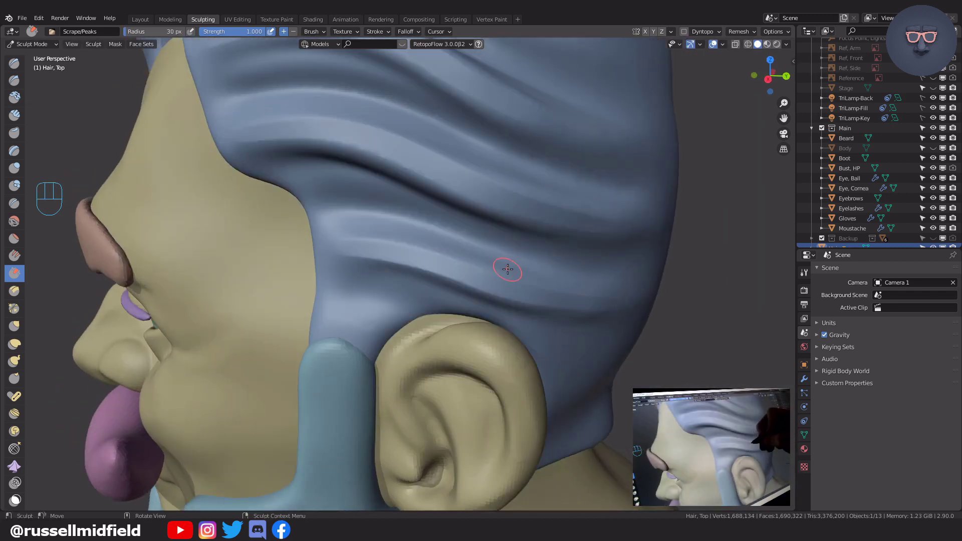
shift+middle_drag(408, 324, 431, 392)
Step: Deepen the grooves between strands above the left ear and temple with the Crease brush at 27 px, undoing one stroke
key(f)
key(shift+c)
mouse_move(347, 281)
mouse_down()
mouse_move(395, 277)
mouse_move(369, 278)
mouse_move(601, 331)
mouse_up()
key(ctrl+z)
key(f)
middle_drag(601, 331, 380, 309)
drag(491, 339, 496, 341)
mouse_move(357, 123)
shift+middle_down()
mouse_move(419, 329)
mouse_move(413, 315)
shift+middle_up()
drag(343, 337, 460, 338)
middle_drag(644, 318, 473, 302)
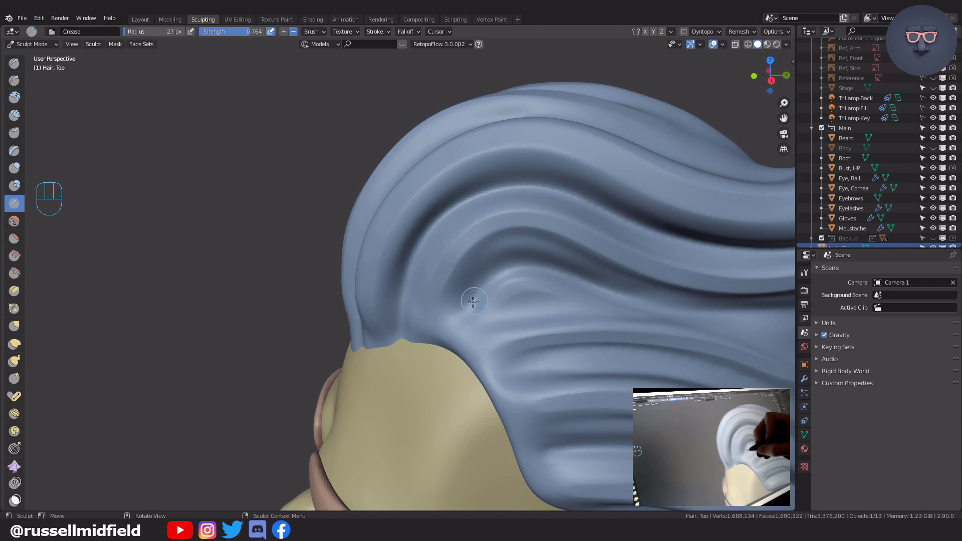
Step: Crease the grooves around the curved strands above the left forehead, undoing the first attempt
drag(576, 278, 629, 296)
key(ctrl+z)
drag(545, 258, 588, 282)
middle_drag(548, 290, 565, 300)
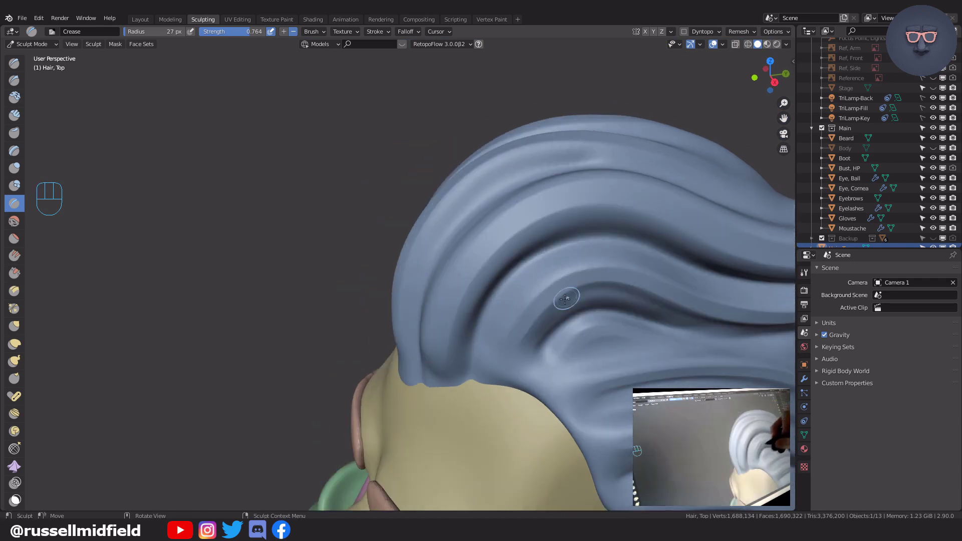
drag(496, 290, 566, 248)
shift+middle_drag(547, 300, 597, 346)
mouse_move(561, 376)
mouse_down()
mouse_move(556, 354)
mouse_move(652, 211)
mouse_up()
Step: Smooth the front locks above the forehead with a 59 px brush radius
mouse_move(481, 319)
middle_down()
mouse_move(547, 314)
mouse_move(531, 293)
middle_up()
key(f)
click(529, 318)
middle_drag(519, 315, 538, 306)
shift+drag(530, 315, 533, 332)
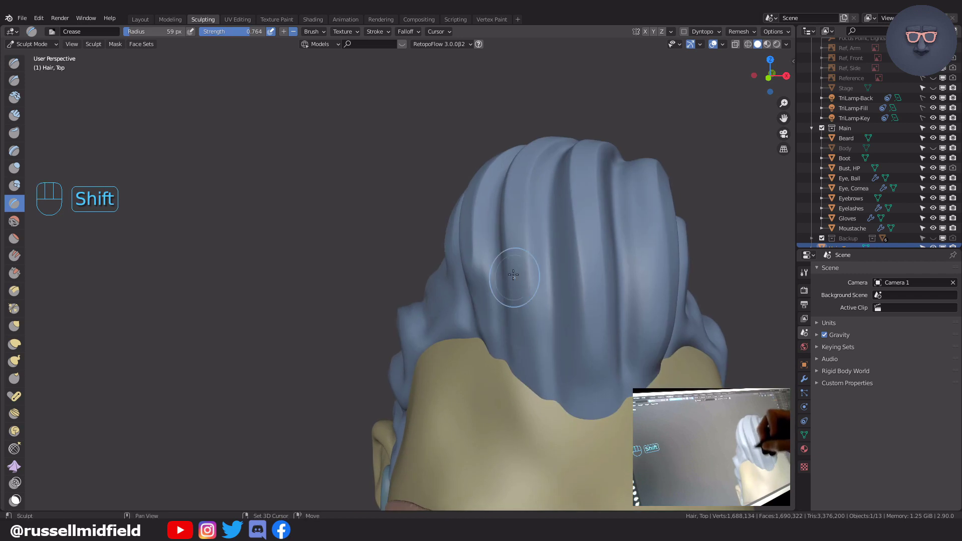
shift+drag(582, 283, 589, 346)
middle_drag(623, 379, 558, 391)
Step: Reshape the left side strands and the crown in right orthographic view using Elastic Deform at a 141 px radius
drag(431, 200, 375, 231)
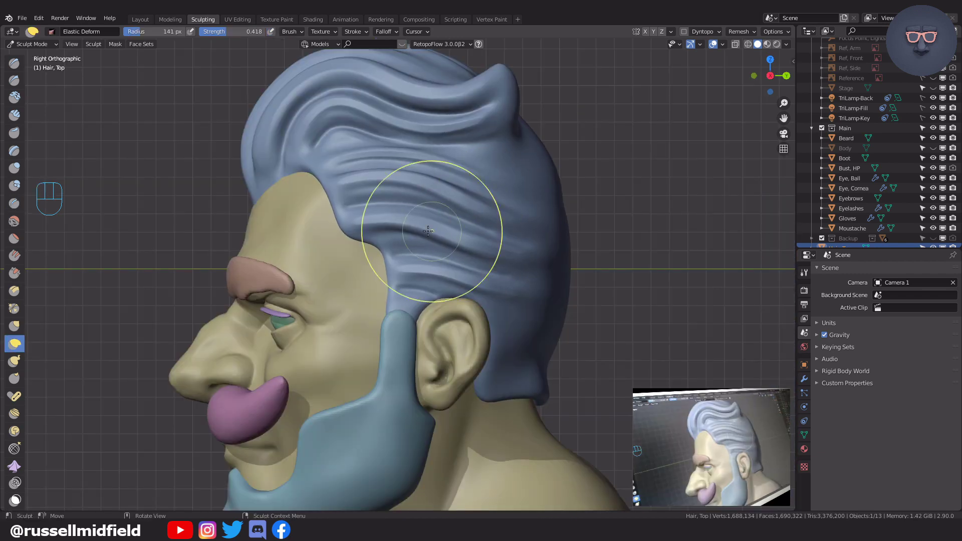
shift+middle_drag(528, 143, 525, 218)
drag(431, 160, 462, 138)
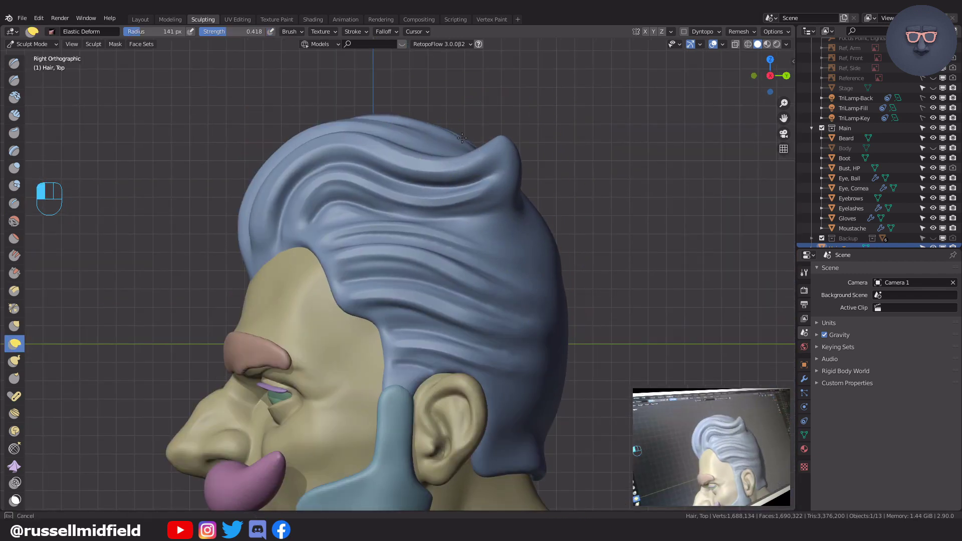
Step: Push out the front of the hair volume with Elastic Deform from the side and from an angled view
shift+middle_drag(252, 240, 376, 243)
ctrl+middle_drag(371, 258, 361, 234)
drag(328, 203, 318, 204)
ctrl+middle_drag(556, 238, 569, 278)
middle_drag(611, 225, 383, 218)
drag(283, 251, 240, 263)
mouse_move(446, 266)
middle_down()
mouse_move(395, 273)
mouse_move(498, 264)
mouse_move(535, 249)
mouse_move(498, 241)
middle_up()
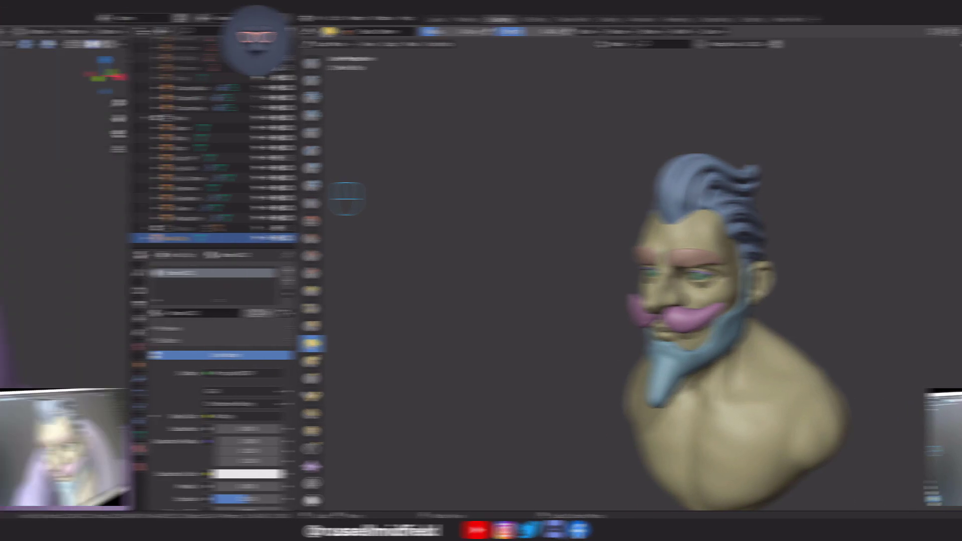
Step: Switch sculpting to the Eyebrows object, remesh it at a finer voxel size and smooth its surface
key(Tab)
key(Tab)
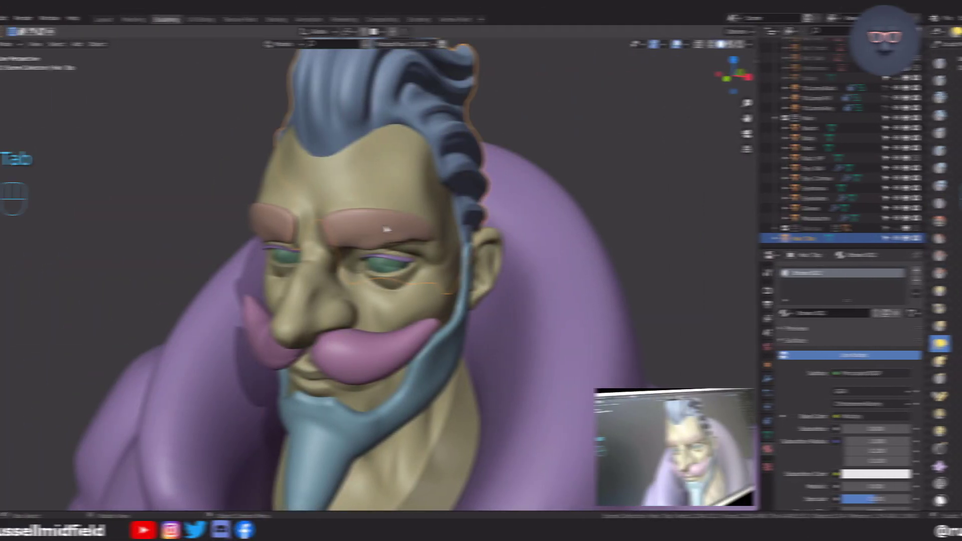
key(shift+r)
key(shift+r)
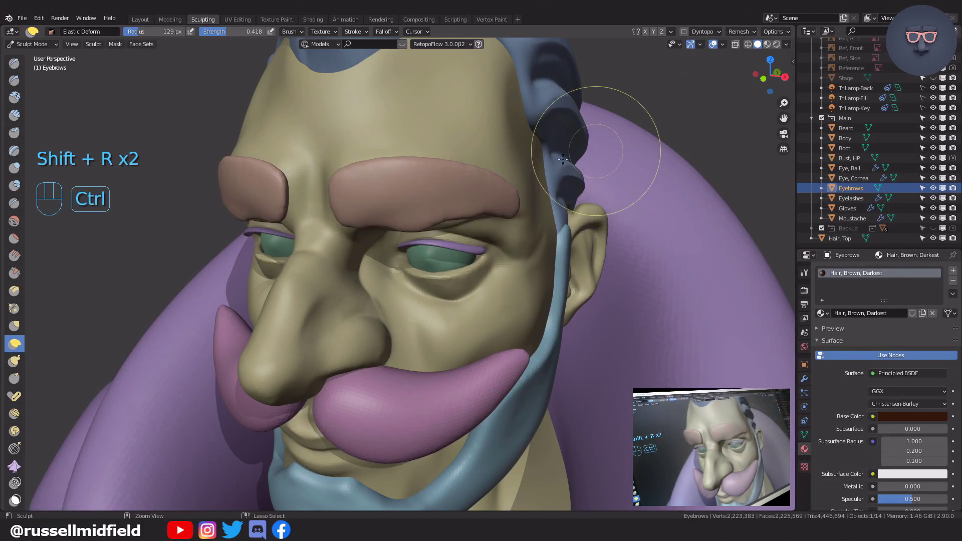
key(ctrl+r)
scroll(499, 200, up, 4)
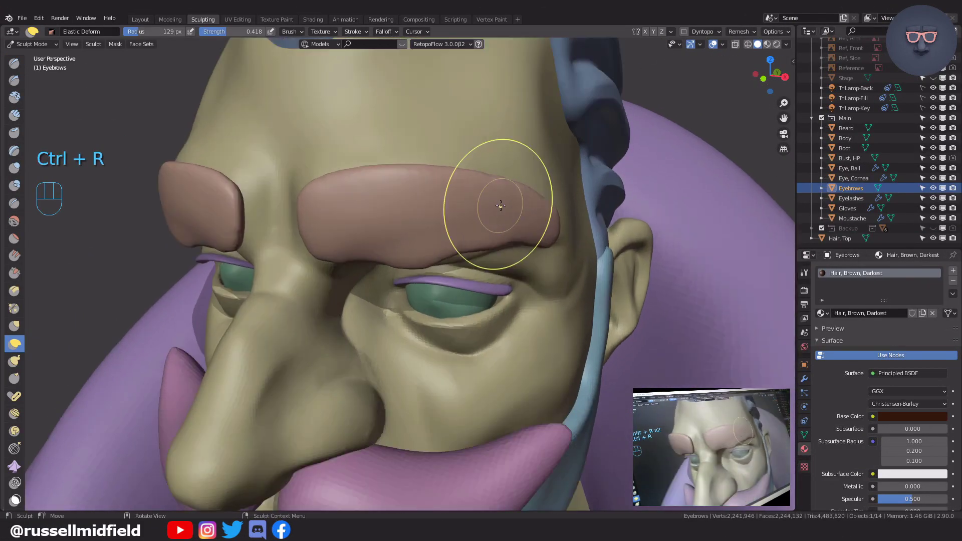
shift+drag(500, 190, 553, 219)
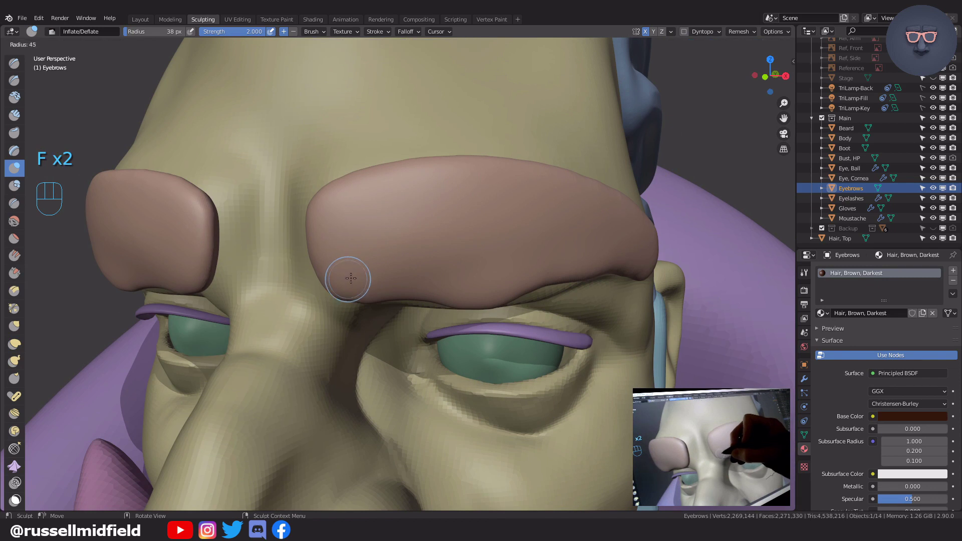
Step: Sculpt two raised diagonal strands across the mirrored eyebrows with Inflate/Deflate at a 45 px radius and strength 2.000
mouse_move(349, 275)
mouse_down()
mouse_move(436, 200)
mouse_move(534, 160)
mouse_up()
drag(421, 288, 553, 207)
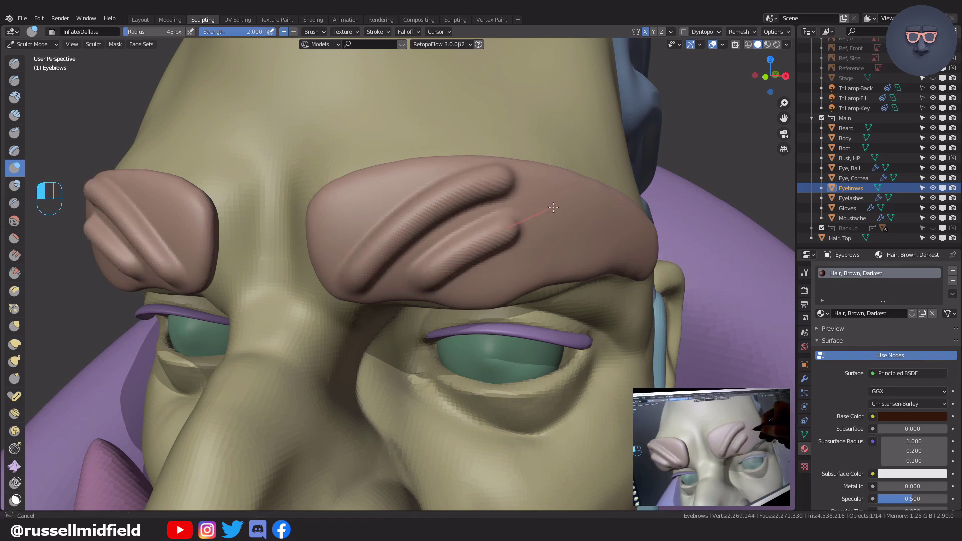
drag(553, 207, 593, 191)
Step: Add a thinner third strand across the lower outer part of the eyebrow with Inflate/Deflate at a 22 px radius
key(f)
click(414, 248)
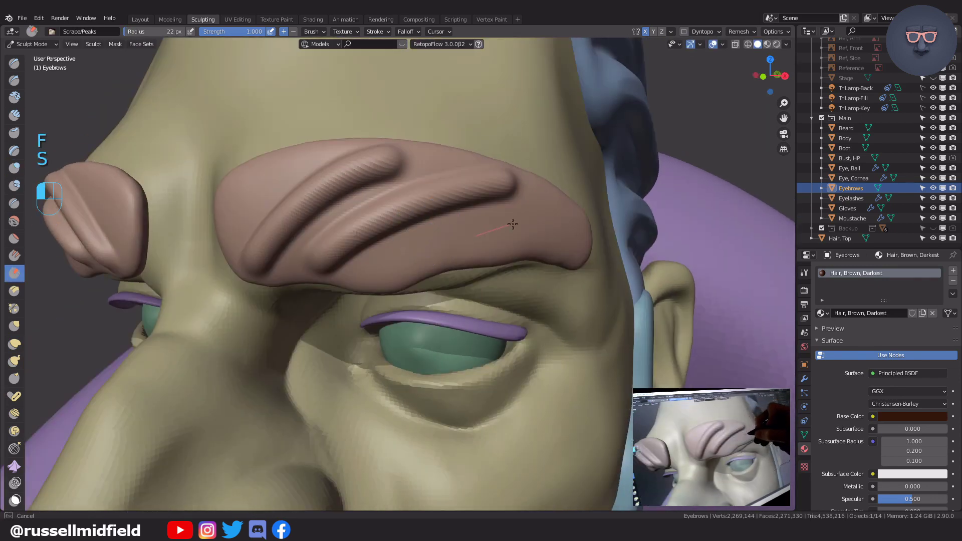
key(ctrl+z)
key(i)
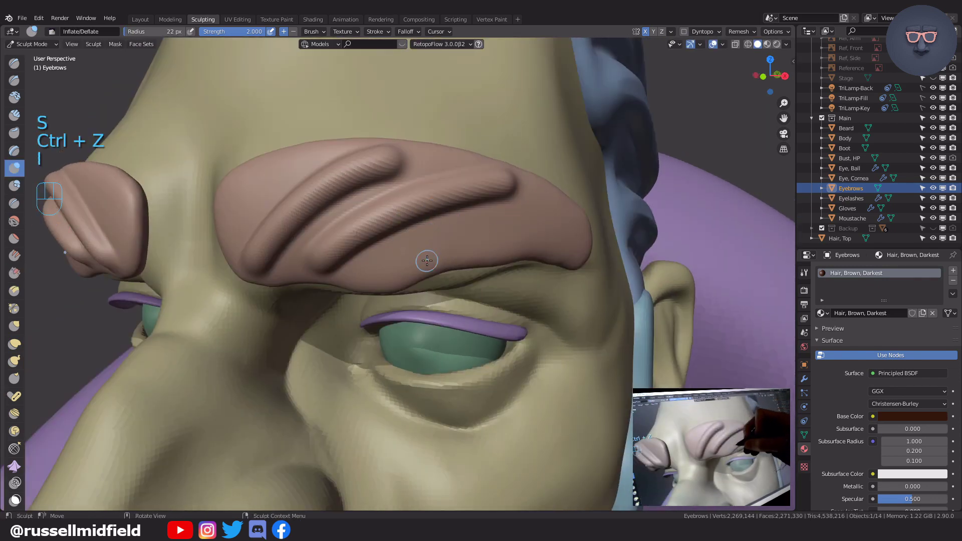
drag(474, 233, 600, 216)
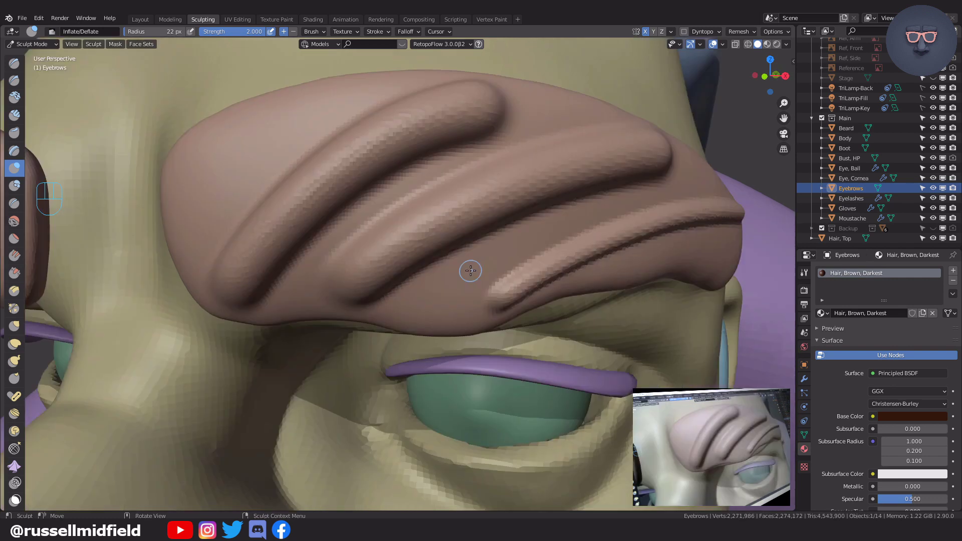
Step: Flatten the ridges of the raised diagonal strands on the eyebrow with Scrape/Peaks
key(f)
click(494, 271)
key(s)
drag(341, 166, 352, 159)
key(ctrl+z)
key(f)
click(263, 253)
key(s)
mouse_move(239, 282)
mouse_down()
mouse_move(384, 135)
mouse_move(494, 103)
mouse_up()
shift+middle_drag(590, 155, 476, 184)
drag(287, 263, 567, 168)
Step: Scrape the lower outer strand at a 45 px radius and remesh the eyebrows
shift+middle_drag(455, 307, 346, 252)
key(f)
click(310, 253)
drag(268, 267, 349, 222)
key(ctrl+z)
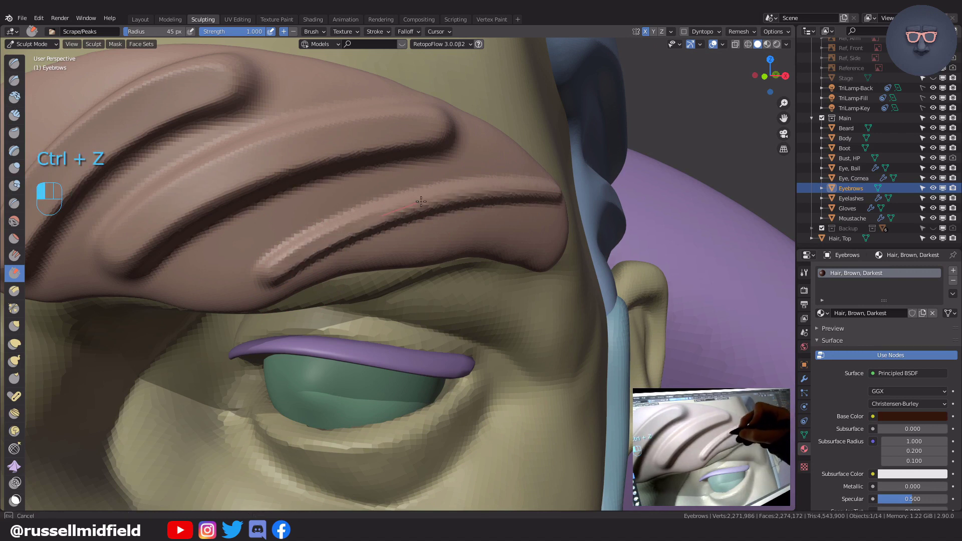
key(ctrl+r)
Step: Carve a groove along the inner side of the first eyebrow strand with Crease at a 63 px radius
mouse_move(543, 266)
ctrl+middle_down()
mouse_move(462, 256)
mouse_move(481, 257)
ctrl+middle_up()
ctrl+middle_drag(481, 257, 482, 258)
key(shift+c)
key(f)
click(293, 260)
mouse_move(241, 265)
mouse_down()
mouse_move(402, 112)
mouse_move(456, 90)
mouse_up()
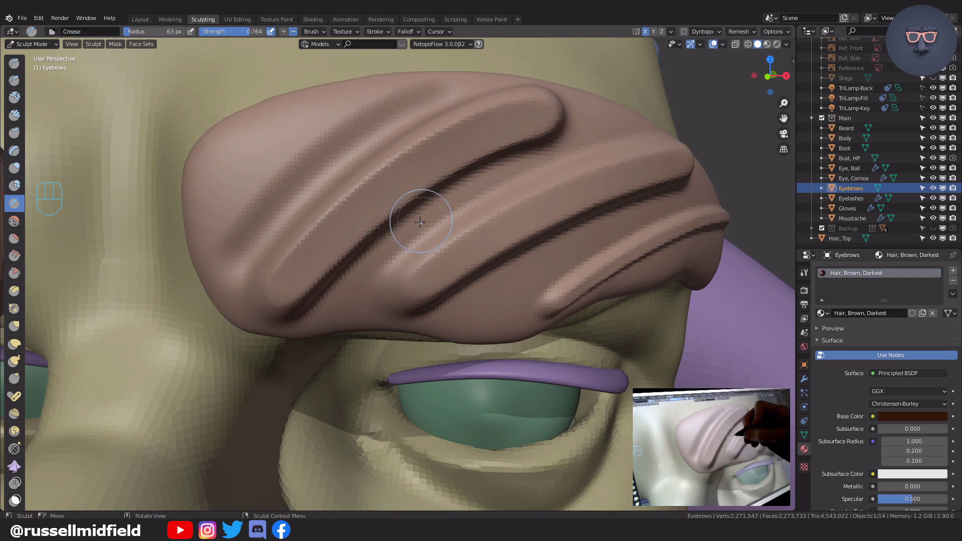
Step: Carve the grooves between the remaining eyebrow strands with Crease, using a 37 px radius around the lower outer strand
middle_drag(421, 219, 409, 218)
key(f)
click(155, 257)
mouse_move(107, 262)
mouse_down()
mouse_move(232, 150)
mouse_move(482, 103)
mouse_up()
drag(260, 267, 457, 171)
key(ctrl+z)
key(f)
click(301, 258)
mouse_move(250, 285)
mouse_down()
mouse_move(429, 183)
mouse_move(564, 172)
mouse_up()
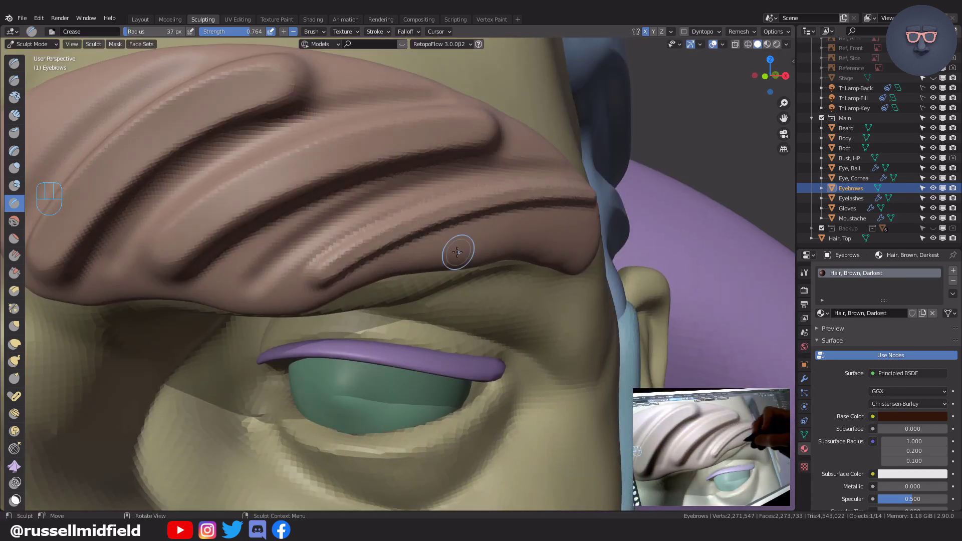
middle_drag(457, 252, 339, 305)
key(KP_Decimal)
drag(461, 240, 591, 227)
mouse_move(548, 242)
middle_down()
mouse_move(570, 248)
mouse_move(627, 300)
middle_up()
Step: Smooth the creased eyebrow strands from inner to outer end at an 89 px brush radius
key(f)
click(506, 234)
middle_drag(334, 227, 357, 226)
mouse_move(339, 316)
shift+middle_down()
mouse_move(429, 301)
mouse_move(606, 308)
shift+middle_up()
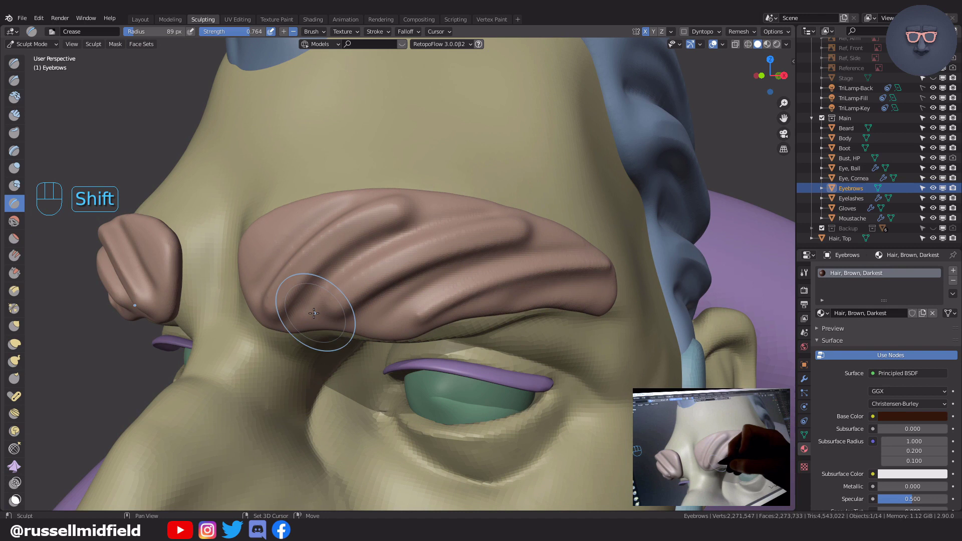
shift+middle_drag(314, 313, 271, 319)
shift+middle_drag(346, 316, 602, 269)
shift+middle_drag(564, 232, 441, 235)
Step: Raise a short diagonal strand at the inner end of the eyebrow with Inflate/Deflate at a 32 px radius
key(f)
key(f)
key(f)
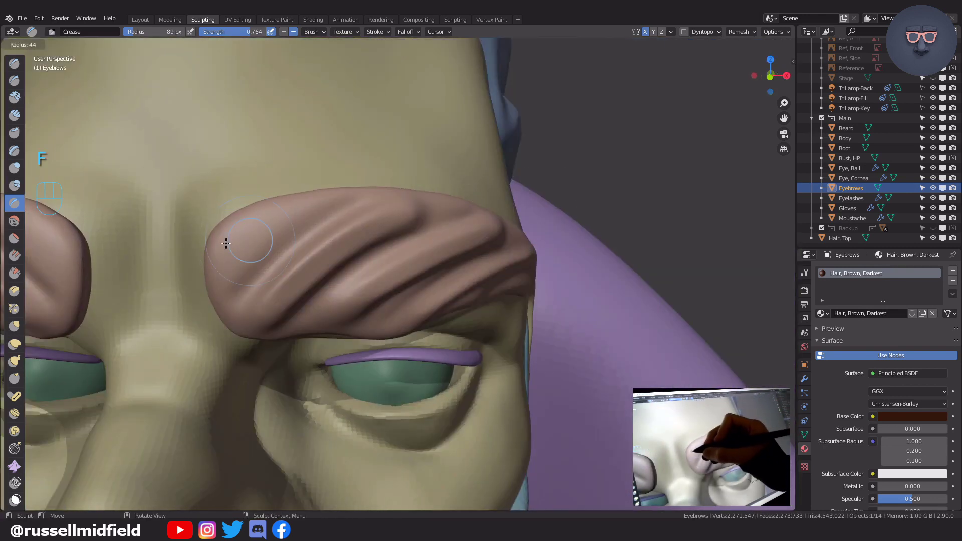
key(i)
ctrl+drag(223, 269, 294, 205)
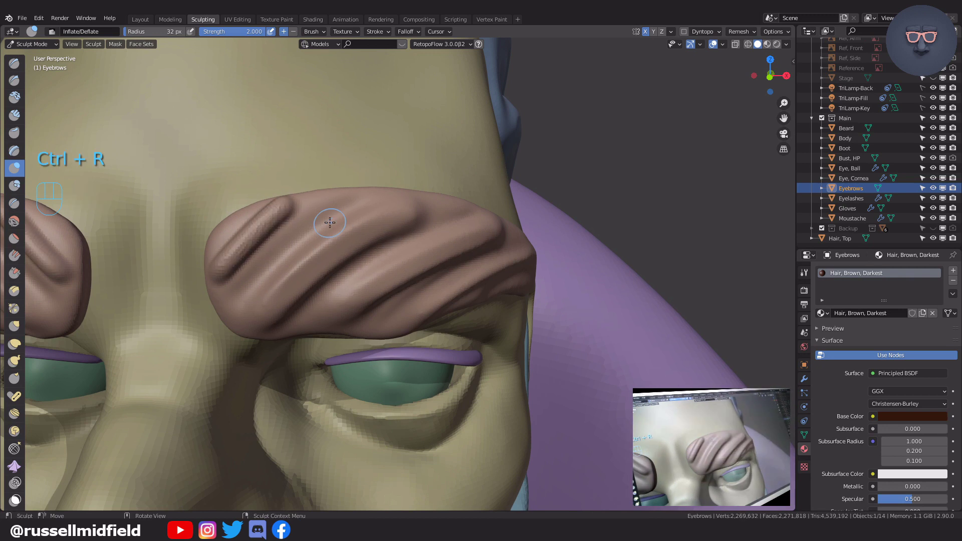
Step: Scrape the short inner strand with Scrape/Peaks and smooth the eyebrow's strands at a 73 px radius
key(s)
mouse_move(221, 266)
mouse_down()
mouse_move(253, 231)
mouse_move(215, 272)
mouse_up()
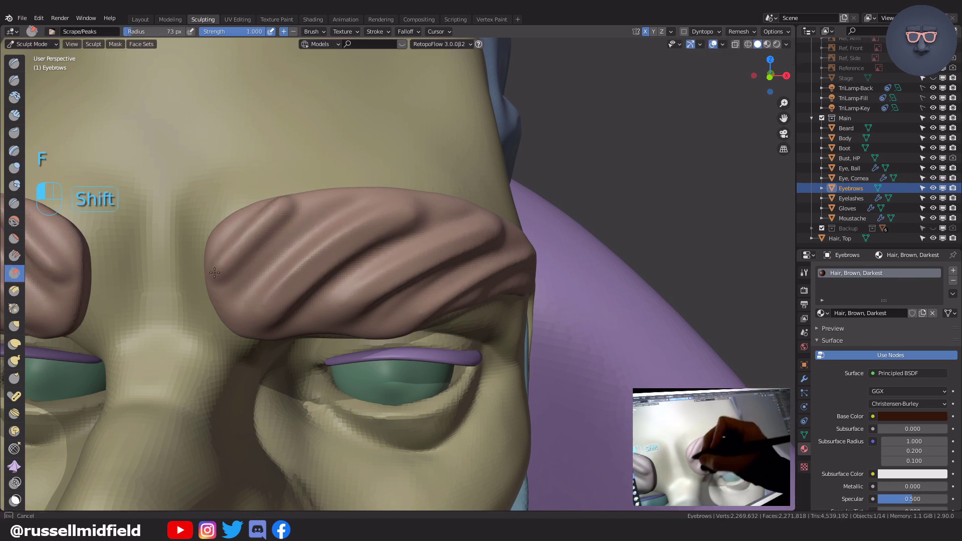
shift+drag(293, 195, 223, 273)
middle_drag(447, 211, 427, 211)
shift+drag(364, 191, 266, 217)
middle_drag(487, 196, 453, 198)
scroll(487, 191, down, 6)
middle_drag(526, 251, 486, 286)
scroll(488, 293, up, 6)
middle_drag(487, 234, 462, 235)
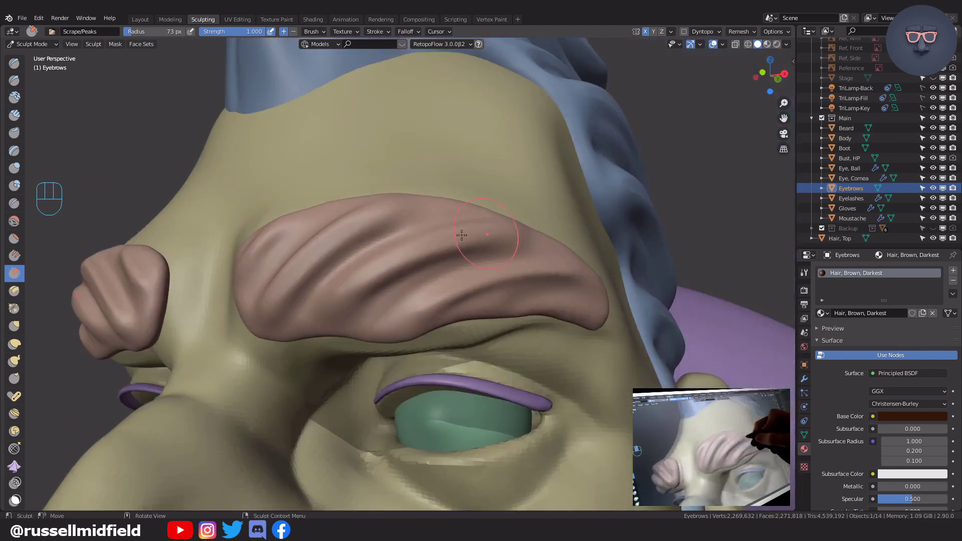
shift+middle_drag(441, 301, 577, 306)
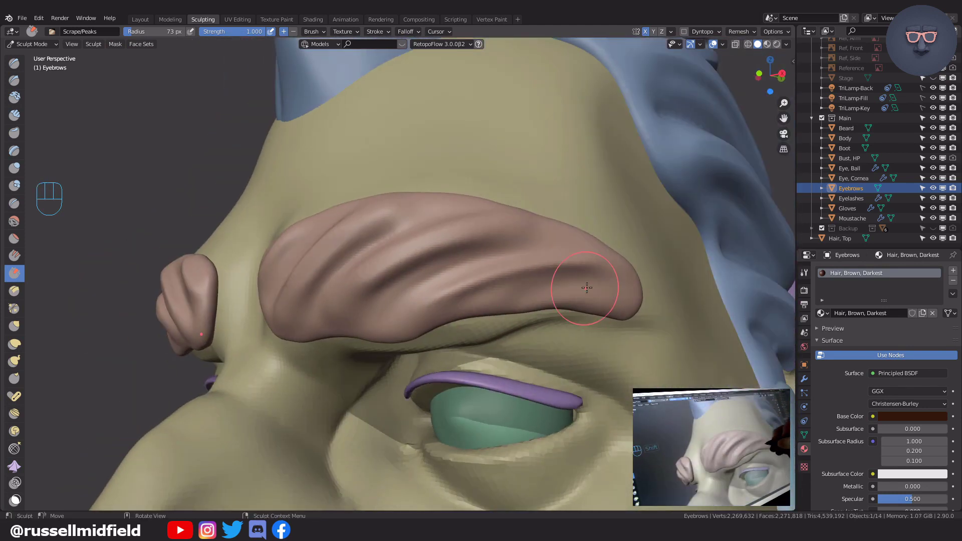
Step: Sharpen the grooves between the eyebrow strands with Crease at a 23 px radius
key(f)
key(f)
click(562, 287)
middle_drag(530, 277, 483, 288)
scroll(471, 290, up, 1)
key(shift+c)
drag(359, 328, 585, 238)
middle_drag(444, 301, 466, 312)
key(ctrl+z)
drag(590, 279, 669, 278)
middle_drag(377, 295, 412, 302)
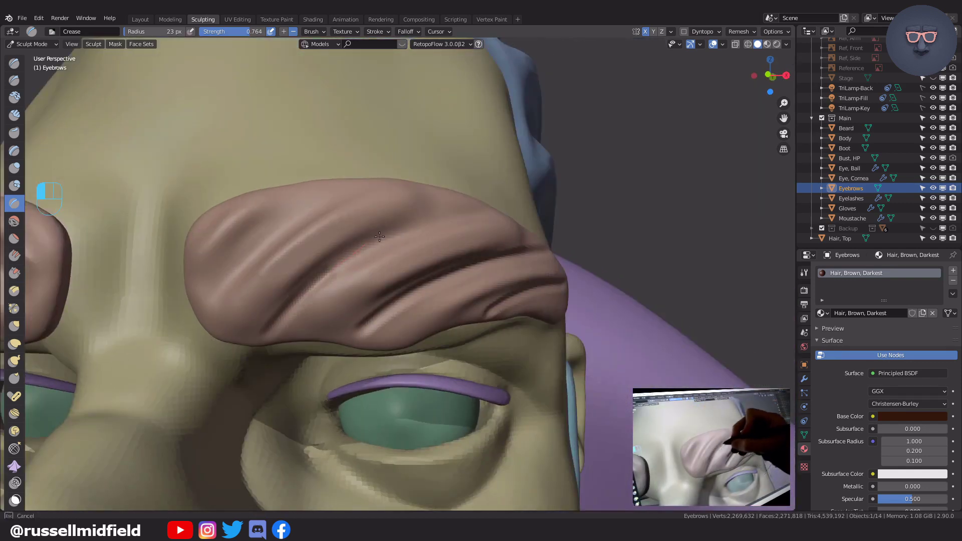
drag(198, 301, 400, 167)
Step: Soften the groove ends and the inner edge of the eyebrow with smoothing strokes at a 65 px radius
scroll(509, 282, down, 3)
scroll(436, 288, down, 3)
middle_drag(509, 281, 466, 297)
scroll(454, 296, up, 7)
scroll(454, 296, up, 1)
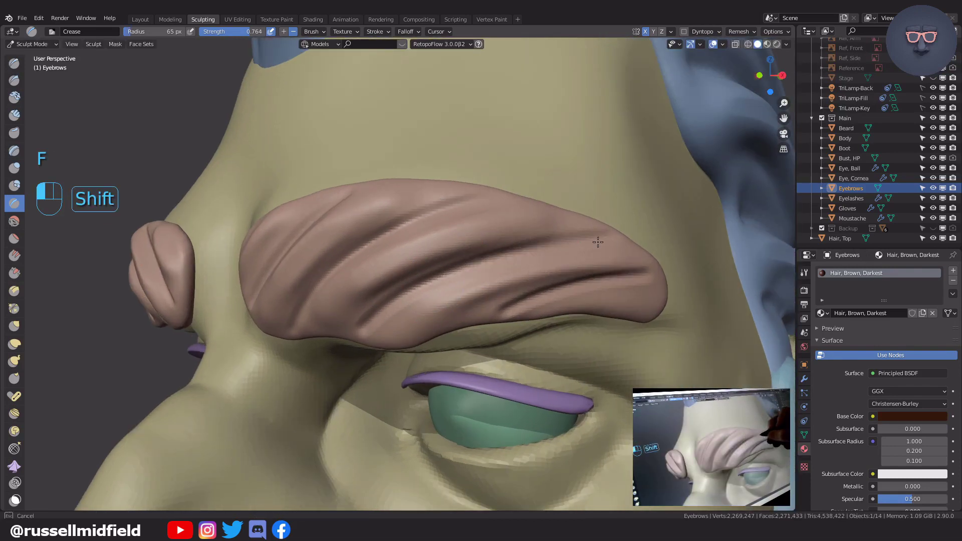
shift+drag(506, 319, 512, 314)
middle_drag(514, 315, 543, 313)
shift+drag(464, 202, 493, 201)
middle_drag(394, 212, 431, 215)
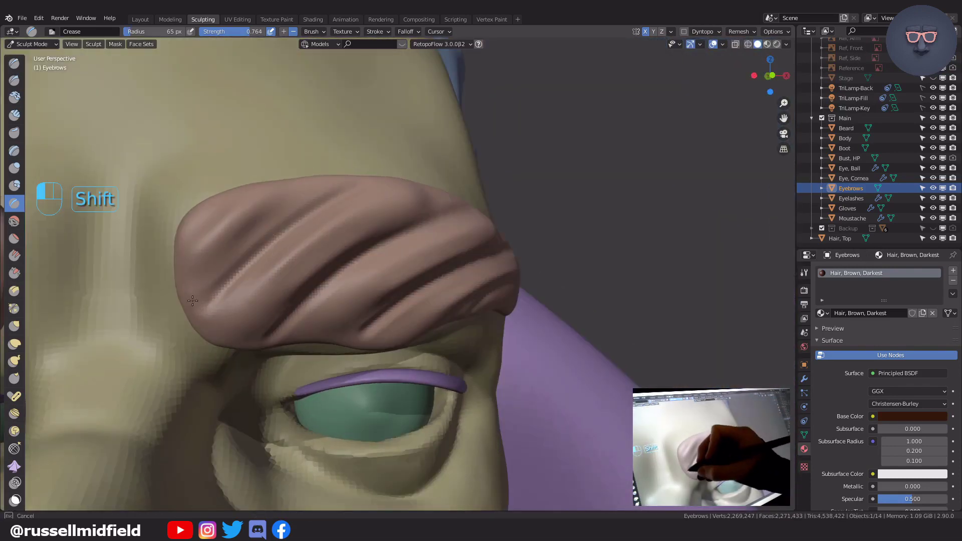
shift+drag(183, 300, 188, 311)
Step: Switch to Snake Hook and pull the outer end of the eyebrow upward into a tip
middle_drag(360, 335, 322, 344)
scroll(436, 320, down, 13)
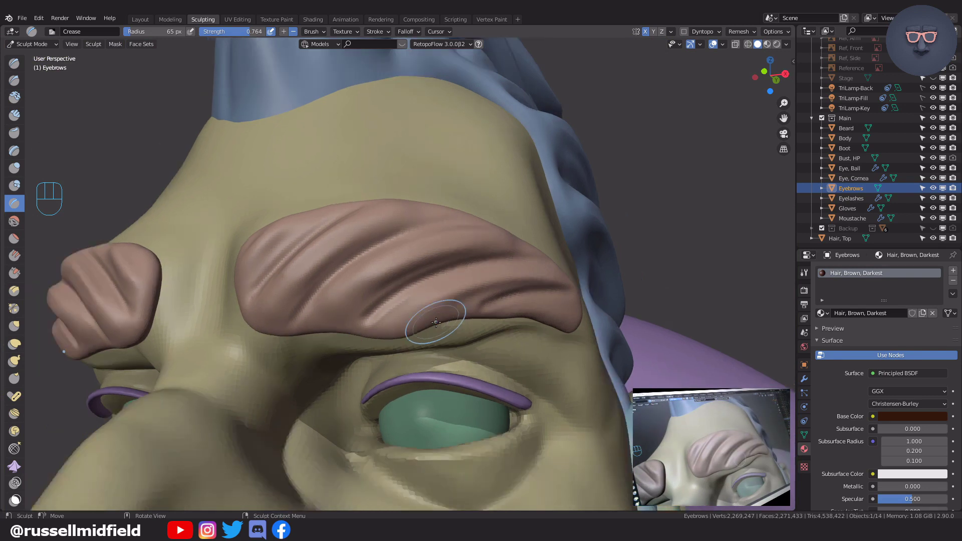
scroll(466, 334, up, 10)
scroll(125, 189, up, 4)
click(14, 344)
key(g)
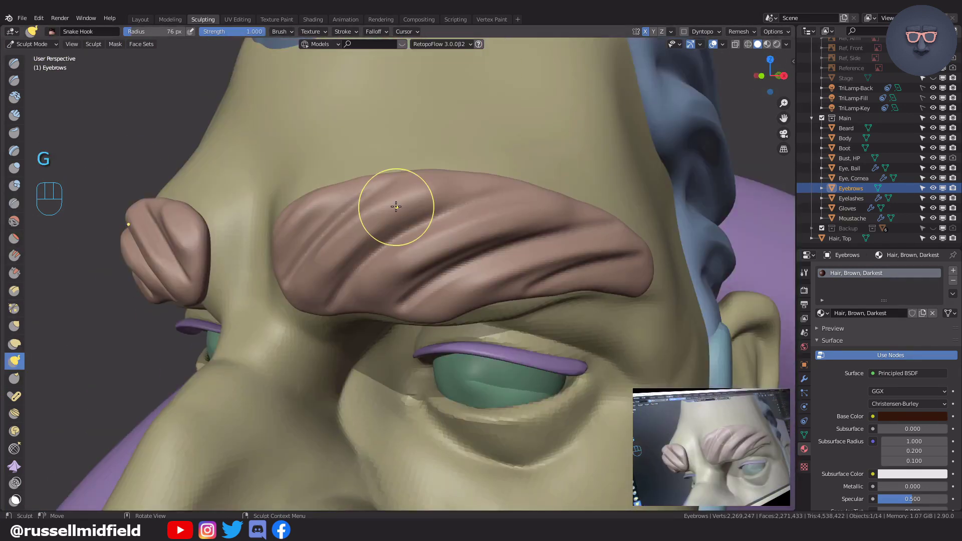
middle_drag(622, 166, 546, 168)
key(ctrl+z)
key(ctrl+z)
key(f)
mouse_move(589, 266)
mouse_down()
mouse_move(616, 247)
mouse_move(620, 228)
mouse_up()
Step: Pull a pointed tuft up from the eyebrow's upper edge near its inner end, redoing the stroke at another radius
mouse_move(614, 180)
middle_down()
mouse_move(653, 182)
mouse_move(636, 226)
middle_up()
key(f)
click(371, 251)
drag(382, 255, 433, 214)
key(ctrl+z)
key(f)
click(396, 245)
drag(393, 251, 428, 214)
Step: Adjust the shape of the eyebrow's outer tip and smooth the pulled area
mouse_move(671, 213)
middle_down()
mouse_move(587, 301)
mouse_move(632, 281)
mouse_move(516, 250)
middle_up()
shift+middle_drag(516, 251, 509, 273)
key(f)
click(596, 273)
key(g)
mouse_move(488, 273)
mouse_down()
mouse_move(477, 278)
mouse_move(485, 276)
mouse_up()
mouse_move(485, 277)
middle_down()
mouse_move(531, 273)
mouse_move(486, 286)
middle_up()
ctrl+middle_drag(486, 286, 524, 272)
key(f)
click(666, 293)
mouse_move(597, 281)
shift+mouse_down()
mouse_move(532, 280)
mouse_move(613, 266)
mouse_move(621, 253)
mouse_move(551, 205)
shift+mouse_up()
shift+drag(577, 266, 496, 299)
Step: Scrape the middle and lower inner strands of the eyebrow with Scrape/Peaks at a 74 px radius
key(f)
mouse_move(386, 295)
middle_down()
mouse_move(441, 287)
mouse_move(433, 292)
middle_up()
key(f)
key(f)
key(f)
key(s)
key(f)
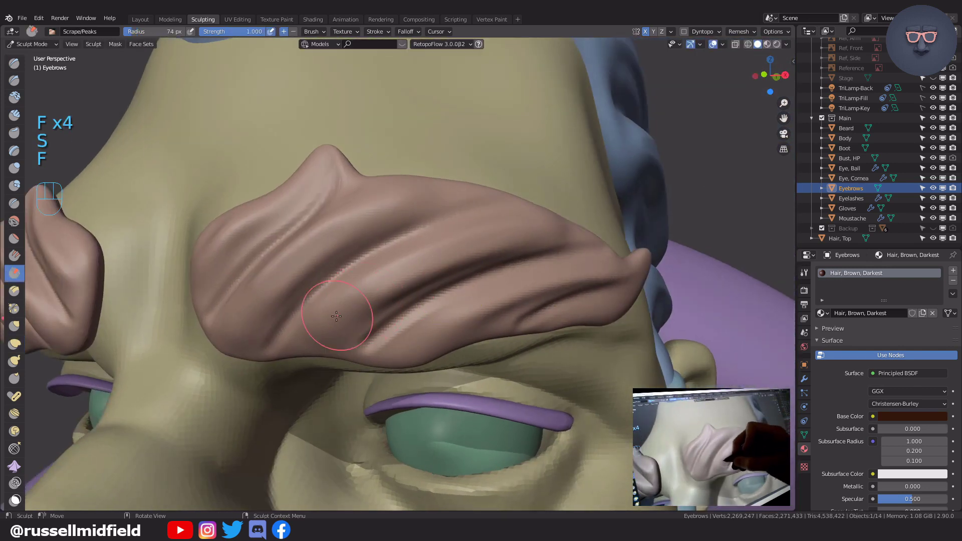
key(ctrl+z)
drag(337, 315, 382, 282)
middle_drag(562, 215, 282, 338)
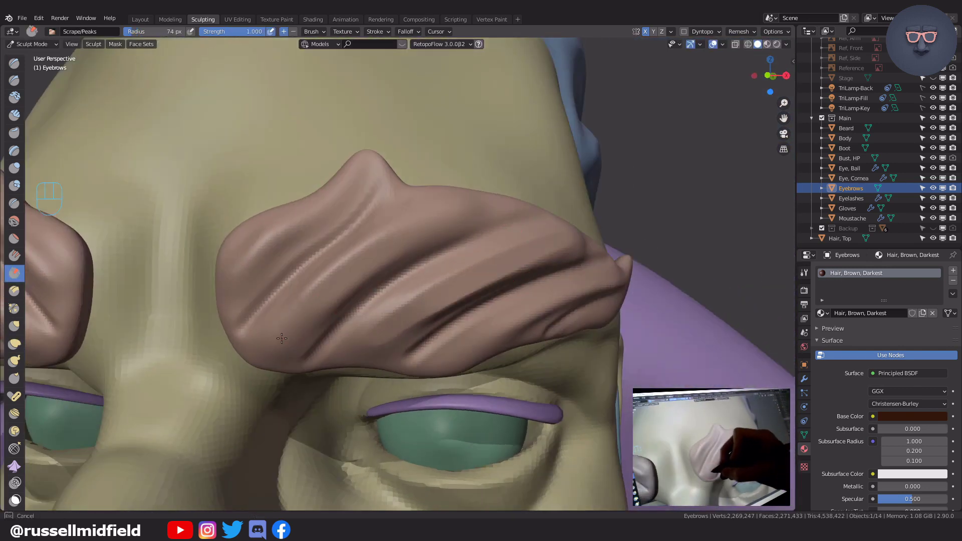
Step: Flatten the upper edge, the pointed tuft and the outer strands of the eyebrow with Scrape/Peaks
drag(476, 201, 570, 234)
middle_drag(275, 276, 282, 275)
drag(362, 197, 364, 198)
middle_drag(363, 198, 474, 227)
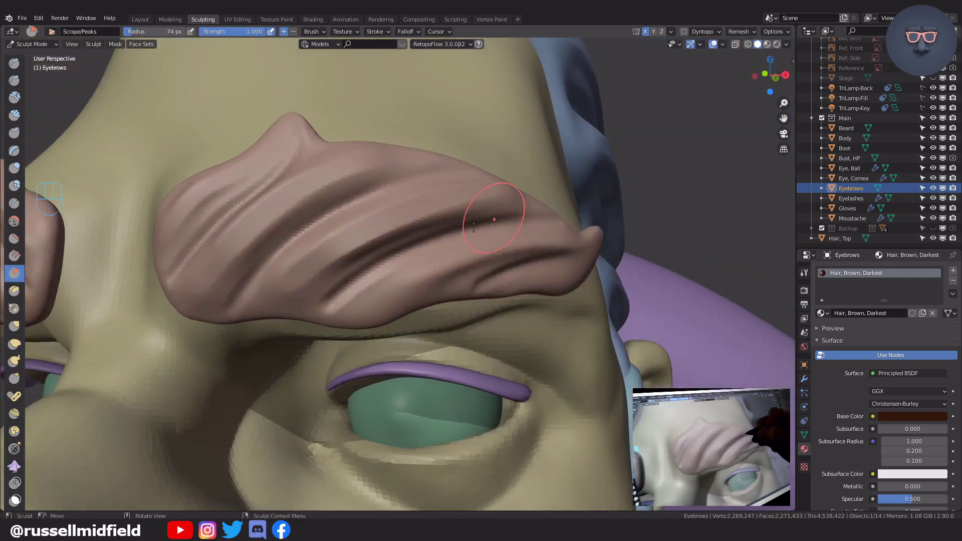
drag(515, 234, 516, 233)
middle_drag(517, 234, 356, 289)
drag(356, 288, 399, 261)
mouse_move(237, 314)
mouse_down()
mouse_move(297, 245)
mouse_move(435, 183)
mouse_up()
mouse_move(522, 240)
middle_down()
mouse_move(421, 247)
mouse_move(426, 233)
middle_up()
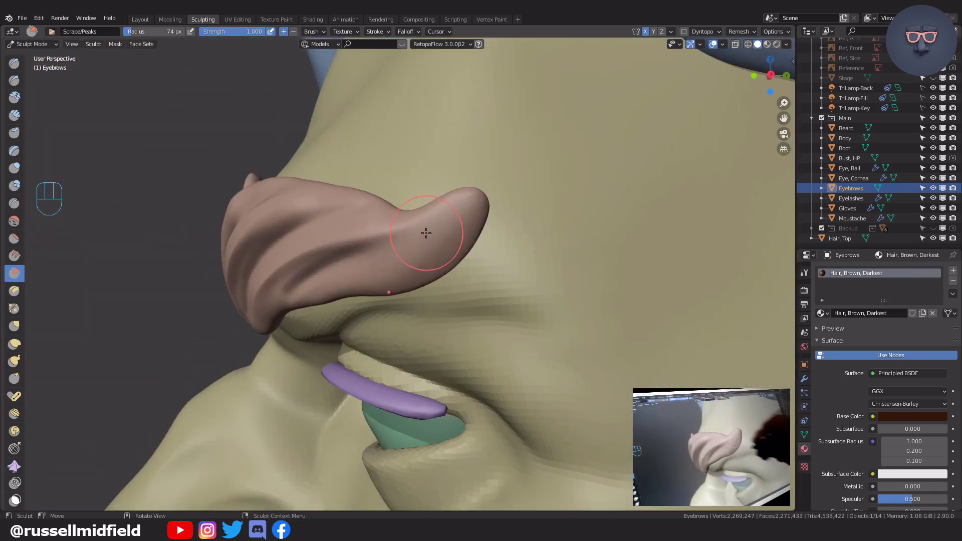
key(ctrl+z)
Step: Scrape the curved outer tail of the eyebrow from the side at an adjusted radius and smooth it
middle_drag(506, 191, 516, 206)
key(f)
click(496, 286)
drag(421, 288, 511, 213)
key(ctrl+z)
drag(426, 285, 526, 200)
middle_drag(531, 203, 549, 213)
mouse_move(524, 236)
shift+mouse_down()
mouse_move(461, 262)
mouse_move(358, 278)
shift+mouse_up()
mouse_move(411, 260)
middle_down()
mouse_move(504, 271)
mouse_move(433, 275)
mouse_move(433, 321)
middle_up()
key(f)
click(482, 270)
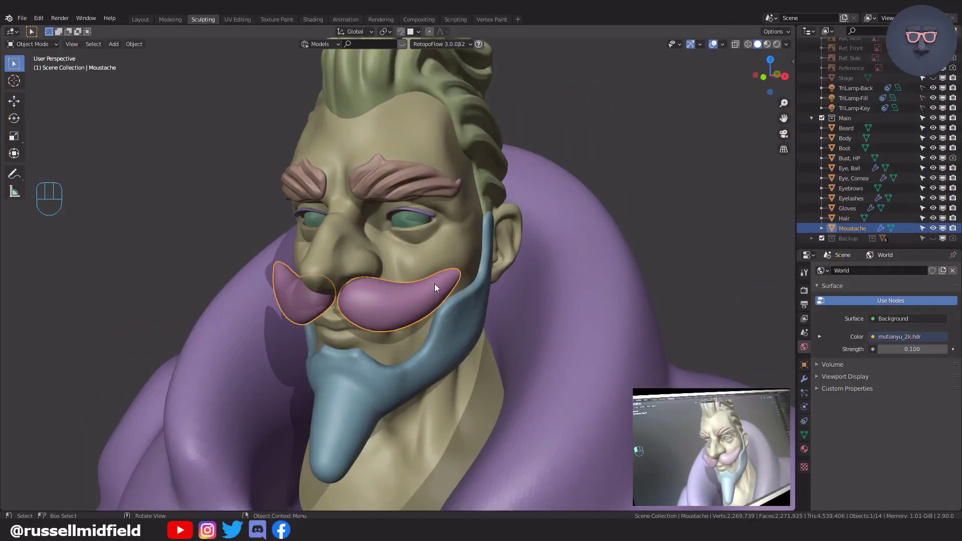
Step: Hide the Moustache in the viewport and in renders, and move it into the Backup collection
click(933, 228)
click(953, 228)
drag(852, 228, 849, 239)
Step: Select the Beard, enter Sculpt Mode and remesh it at a finer voxel size
ctrl+middle_drag(552, 278, 531, 263)
click(473, 284)
middle_drag(473, 284, 460, 284)
key(Tab)
click(388, 250)
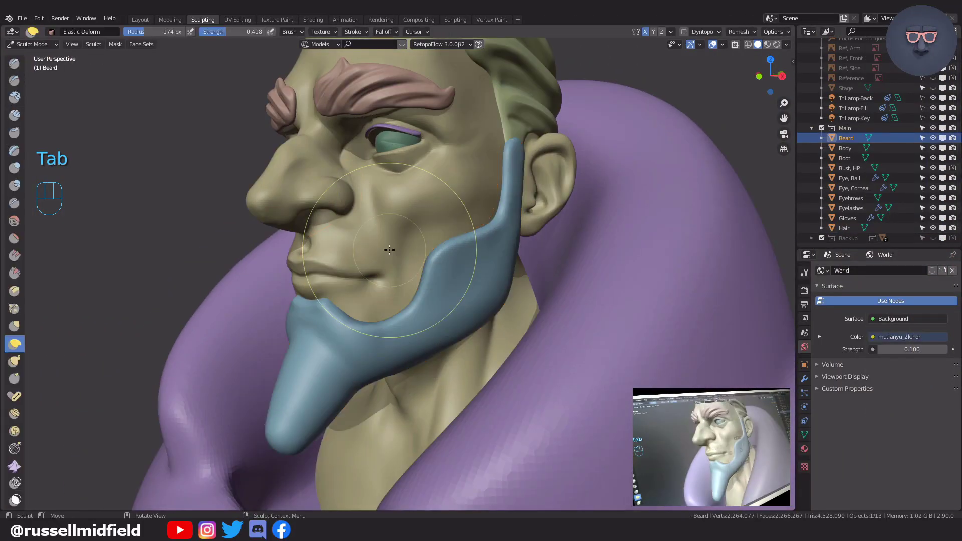
key(shift+r)
click(483, 258)
key(ctrl+r)
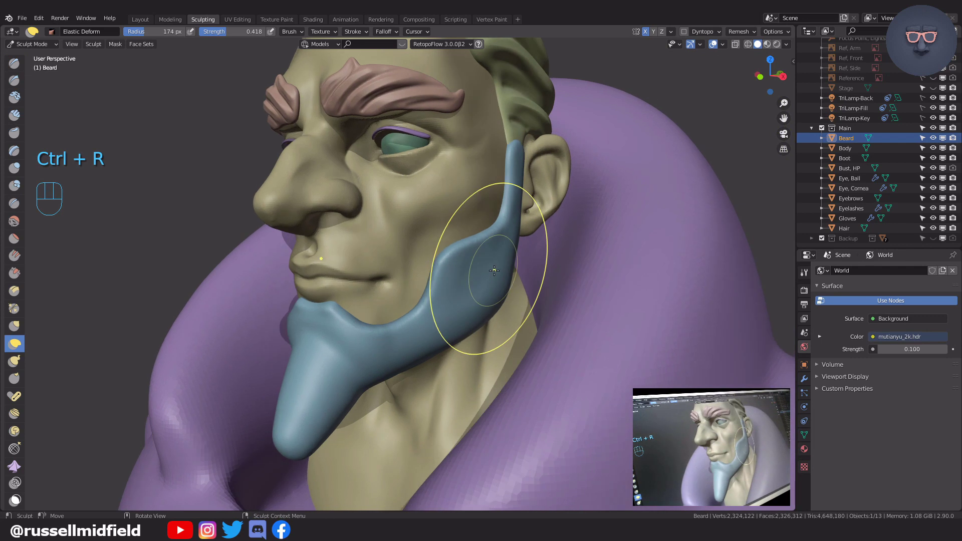
Step: Reposition the upper part of the beard's sideburn beside the ear with the Grab brush at an adjusted radius
middle_drag(602, 247, 541, 269)
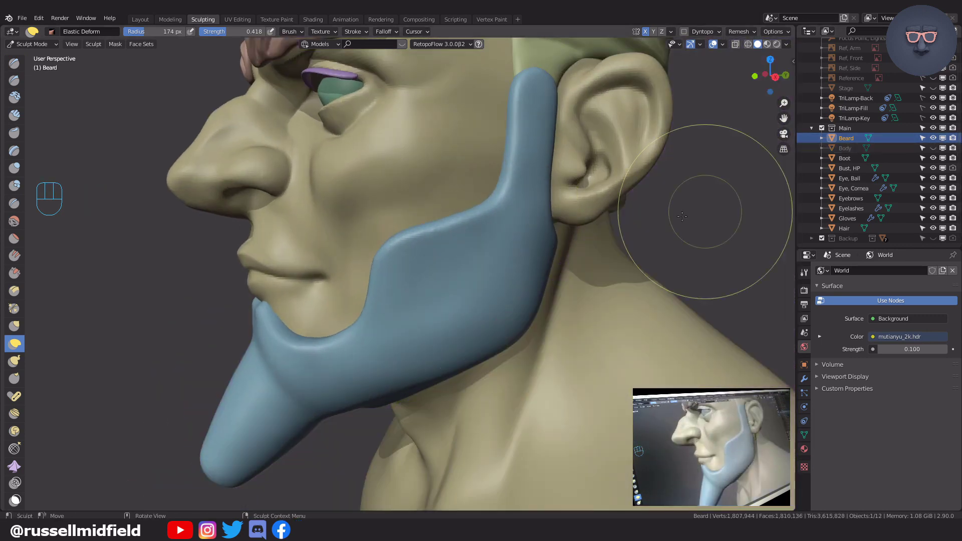
ctrl+middle_drag(682, 216, 562, 321)
middle_drag(541, 241, 602, 238)
key(g)
drag(578, 200, 573, 206)
middle_drag(584, 213, 483, 204)
key(f)
click(451, 208)
drag(509, 216, 513, 213)
Step: Build up raised vertical strands across the beard's cheek and jaw area with the Inflate/Deflate brush, adjusting its radius
key(f)
click(459, 226)
key(i)
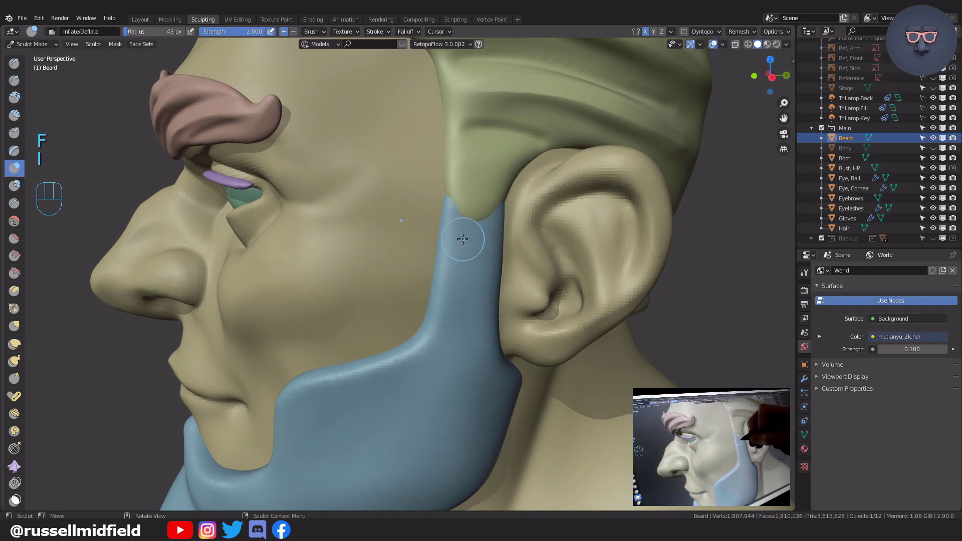
shift+middle_drag(449, 348, 425, 246)
key(f)
click(433, 246)
shift+middle_drag(348, 281, 402, 234)
drag(352, 236, 376, 366)
middle_drag(378, 383, 413, 336)
drag(475, 243, 494, 300)
middle_drag(502, 311, 564, 270)
key(f)
click(420, 251)
drag(417, 243, 453, 328)
middle_drag(483, 338, 507, 323)
Step: Cut grooves across the sideburn and into the rear jaw with the Crease brush, redoing one stroke
middle_drag(374, 261, 480, 272)
key(f)
mouse_move(551, 316)
middle_down()
mouse_move(602, 301)
mouse_move(541, 280)
middle_up()
mouse_move(522, 281)
ctrl+middle_down()
mouse_move(503, 254)
mouse_move(501, 276)
ctrl+middle_up()
key(f)
click(499, 185)
key(shift+c)
drag(490, 158, 557, 188)
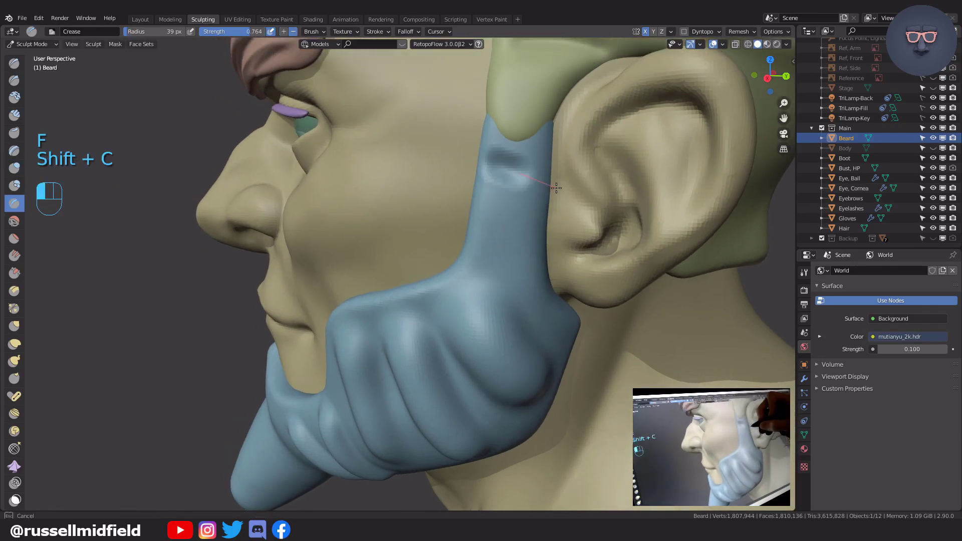
middle_drag(554, 248, 483, 240)
drag(504, 279, 513, 288)
mouse_move(561, 321)
middle_down()
mouse_move(608, 326)
mouse_move(551, 323)
middle_up()
key(ctrl+z)
drag(483, 286, 494, 304)
Step: Flatten the raised strands along the jaw with Scrape/Peaks, redoing the first stroke at an adjusted radius
mouse_move(554, 328)
middle_down()
mouse_move(575, 332)
mouse_move(591, 261)
middle_up()
key(s)
drag(474, 208, 484, 240)
key(ctrl+z)
key(f)
key(s)
drag(466, 205, 521, 285)
mouse_move(487, 265)
middle_down()
mouse_move(503, 260)
mouse_move(522, 307)
middle_up()
drag(450, 312, 450, 312)
middle_drag(450, 312, 457, 262)
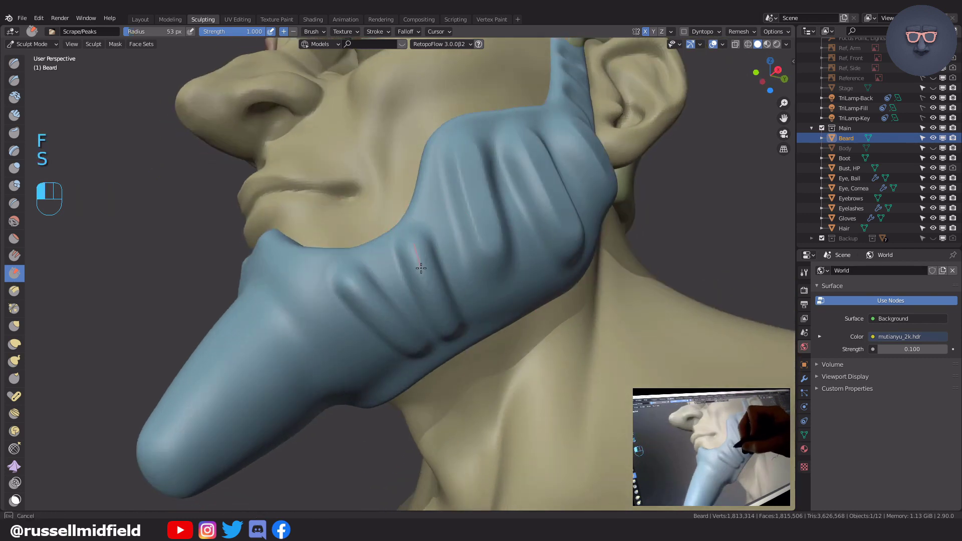
middle_drag(535, 301, 419, 238)
Step: Deepen the grooves between the jaw strands with the Crease brush, and remesh the beard
drag(426, 299, 441, 328)
key(ctrl+z)
key(f)
click(406, 235)
mouse_move(441, 328)
middle_down()
mouse_move(468, 314)
mouse_move(423, 228)
mouse_move(411, 173)
middle_up()
key(ctrl+z)
drag(409, 170, 418, 207)
drag(467, 348, 466, 347)
middle_drag(466, 347, 456, 141)
drag(501, 246, 570, 354)
mouse_move(570, 354)
middle_down()
mouse_move(573, 245)
mouse_move(521, 220)
middle_up()
mouse_move(432, 82)
mouse_down()
mouse_move(477, 149)
mouse_move(595, 273)
mouse_up()
middle_drag(621, 253, 646, 241)
mouse_move(647, 241)
ctrl+middle_down()
mouse_move(662, 306)
mouse_move(652, 331)
ctrl+middle_up()
middle_drag(652, 330, 571, 245)
ctrl+middle_drag(571, 246, 573, 200)
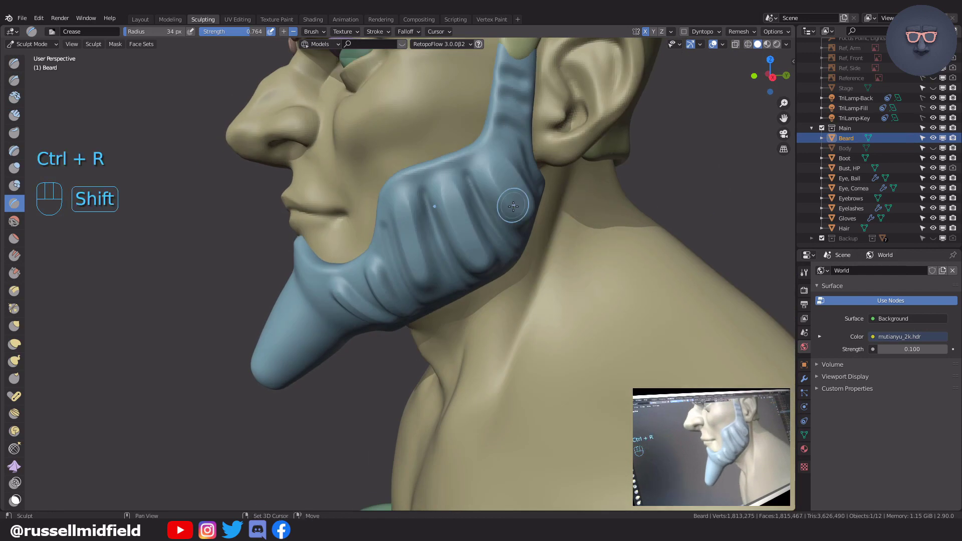
Step: Smooth the strands along the lower jaw and toward the chin at a 63 px brush radius
shift+middle_drag(513, 206, 511, 249)
key(f)
click(519, 135)
middle_drag(523, 189, 516, 205)
shift+drag(500, 267, 488, 282)
middle_drag(482, 286, 459, 255)
shift+drag(357, 276, 361, 288)
middle_drag(401, 296, 403, 271)
shift+drag(416, 236, 431, 256)
middle_drag(436, 253, 441, 284)
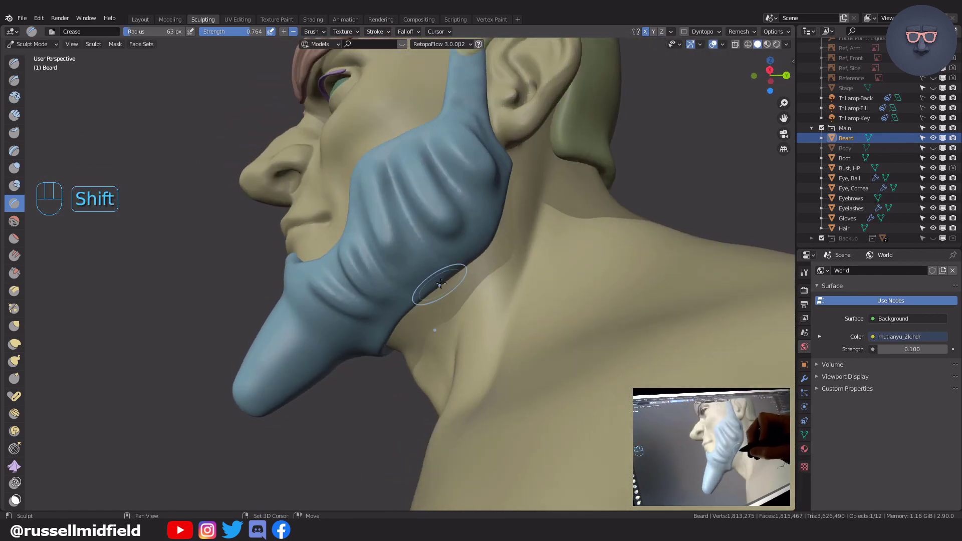
Step: Soften the remaining grooves from the rear jaw to the front strands, and remesh the beard
shift+middle_drag(491, 179, 445, 230)
shift+drag(470, 201, 468, 220)
mouse_move(461, 261)
middle_down()
mouse_move(490, 268)
mouse_move(488, 252)
middle_up()
middle_drag(482, 292, 466, 263)
shift+drag(426, 220, 434, 238)
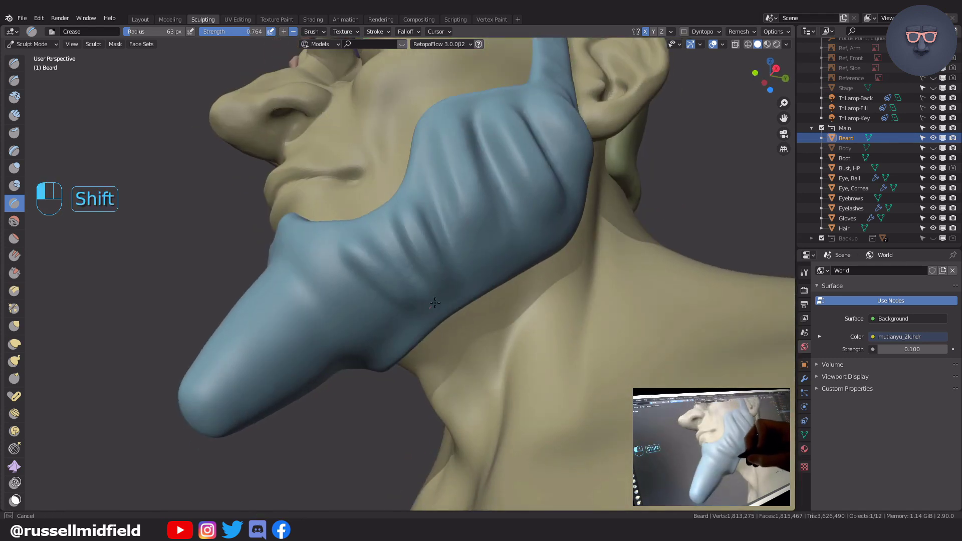
middle_drag(436, 221, 448, 251)
shift+drag(446, 213, 451, 230)
middle_drag(461, 220, 474, 251)
shift+drag(519, 180, 526, 198)
mouse_move(581, 190)
middle_down()
mouse_move(580, 154)
mouse_move(556, 183)
mouse_move(551, 241)
middle_up()
key(f)
click(534, 154)
key(ctrl+r)
Step: Crease the gaps between the jaw strands, undoing unwanted strokes, and smooth the lower ends at a 66 px radius
middle_drag(502, 216, 526, 260)
ctrl+middle_drag(526, 261, 531, 215)
mouse_move(468, 188)
middle_down()
mouse_move(447, 191)
mouse_move(444, 153)
middle_up()
drag(372, 281, 411, 341)
middle_drag(417, 347, 443, 311)
mouse_move(465, 372)
middle_down()
mouse_move(416, 196)
mouse_move(421, 215)
mouse_move(401, 180)
mouse_move(432, 154)
middle_up()
middle_drag(554, 248, 505, 190)
key(ctrl+z)
key(ctrl+z)
key(f)
shift+middle_drag(524, 321, 504, 346)
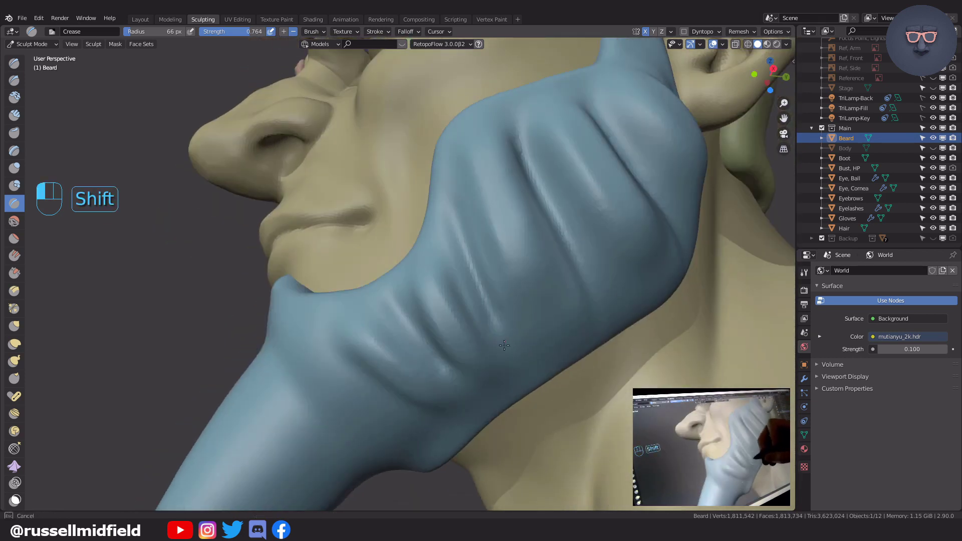
middle_drag(612, 342, 593, 338)
mouse_move(529, 274)
middle_down()
mouse_move(694, 326)
mouse_move(576, 236)
middle_up()
Step: Carve long, thin grooves between the jaw strands with the Crease brush at a reduced radius
key(f)
click(501, 201)
key(shift+c)
drag(544, 326, 545, 334)
middle_drag(531, 301, 511, 271)
key(f)
drag(442, 147, 514, 323)
mouse_move(465, 216)
middle_down()
mouse_move(461, 251)
mouse_move(464, 210)
middle_up()
mouse_move(507, 190)
middle_down()
mouse_move(466, 155)
mouse_move(470, 170)
middle_up()
Step: Smooth the freshly creased jaw strands, working around the beard from the side to the front
shift+drag(435, 290, 441, 284)
middle_drag(494, 253, 514, 286)
ctrl+middle_drag(573, 344, 567, 373)
middle_drag(531, 251, 594, 288)
ctrl+middle_drag(562, 291, 541, 241)
shift+drag(518, 240, 513, 233)
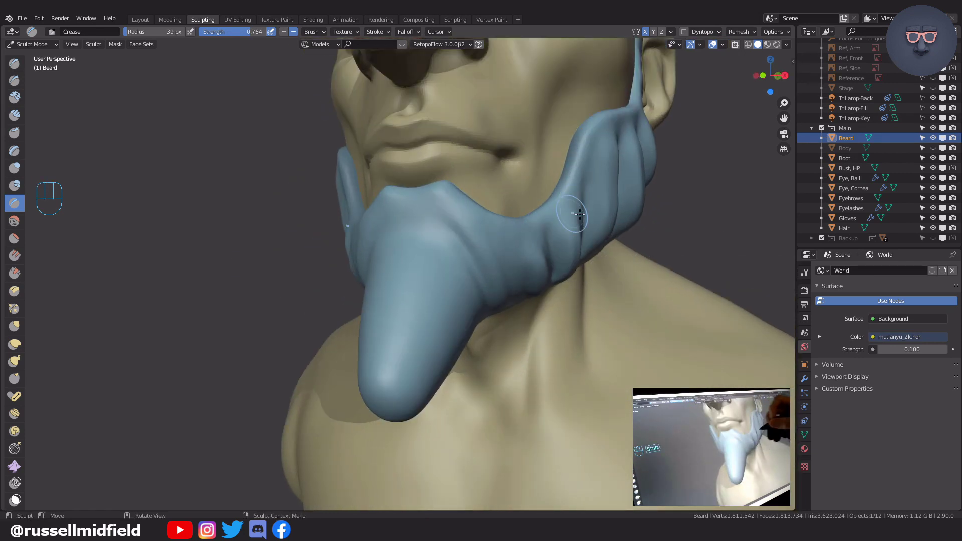
middle_drag(580, 214, 564, 233)
middle_drag(569, 179, 593, 258)
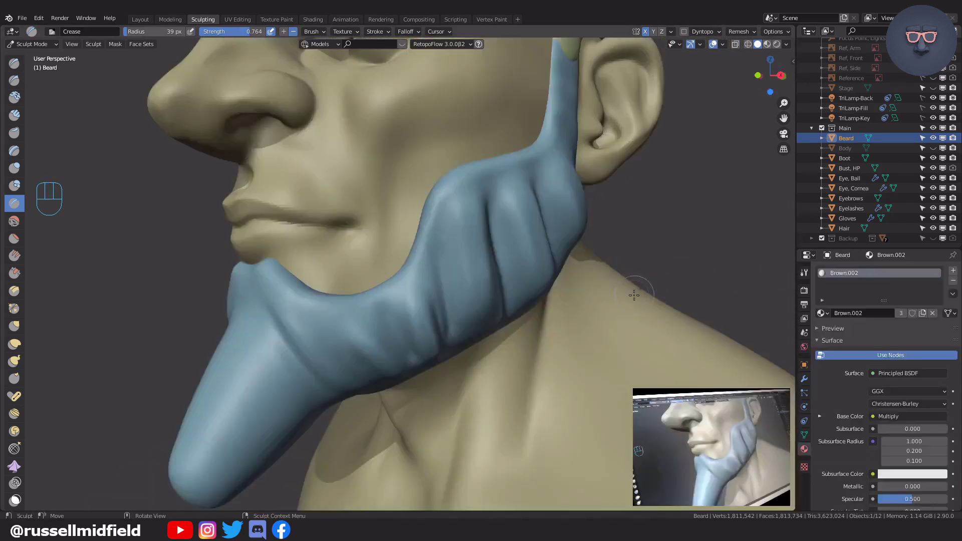
Step: Adjust the beard's shape where the jaw meets the sideburn with the Grab brush at a readjusted radius
mouse_move(636, 281)
middle_down()
mouse_move(571, 214)
mouse_move(589, 218)
mouse_move(544, 225)
middle_up()
key(f)
click(623, 243)
key(g)
key(f)
click(620, 219)
drag(544, 172, 534, 176)
Step: Flatten the jaw strands into crisp planes with Scrape/Peaks at an 86 px radius, undoing an unwanted stroke
middle_drag(506, 175, 396, 200)
key(f)
click(515, 198)
key(s)
drag(384, 198, 400, 228)
mouse_move(426, 331)
middle_down()
mouse_move(381, 340)
mouse_move(375, 311)
middle_up()
key(ctrl+z)
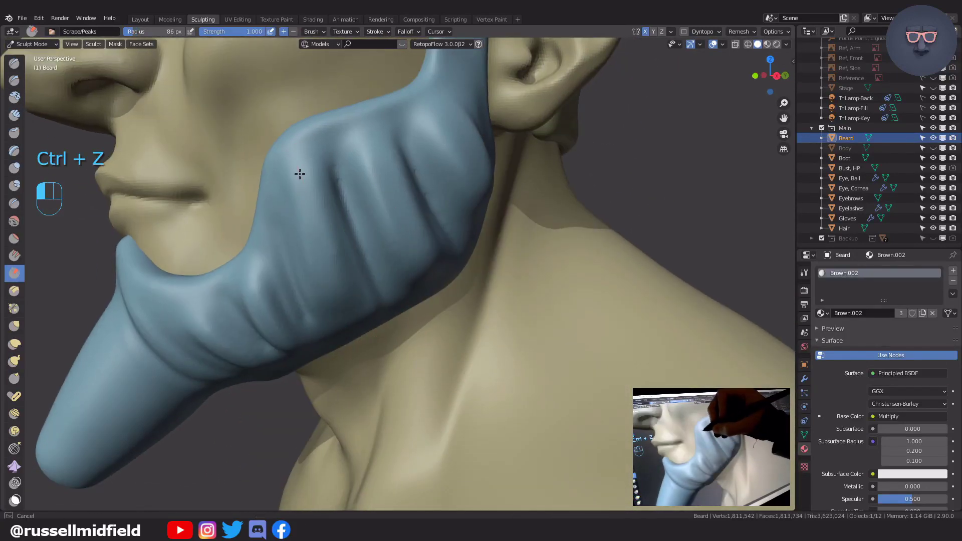
drag(416, 312, 419, 318)
middle_drag(426, 301, 401, 280)
drag(388, 135, 437, 201)
middle_drag(441, 240, 396, 226)
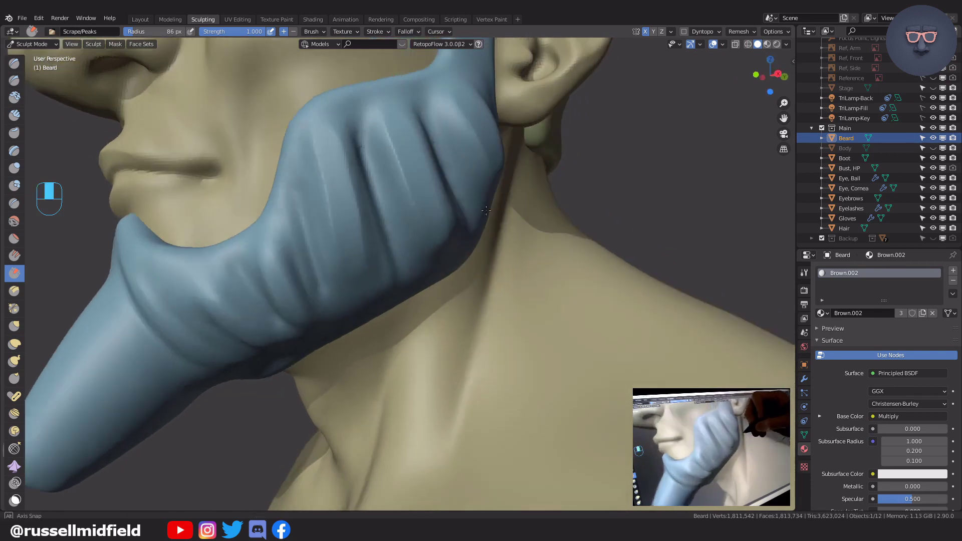
drag(274, 245, 316, 341)
middle_drag(321, 331, 296, 261)
Step: Scrape the shorter strands between the jaw and the chin tuft, readjusting the Scrape/Peaks radius
key(f)
click(229, 197)
drag(229, 198, 245, 233)
middle_drag(276, 271, 320, 281)
key(s)
key(f)
key(f)
click(209, 185)
drag(208, 185, 271, 301)
middle_drag(289, 296, 315, 280)
Step: Carve grooves between the strands beside the chin with the Crease brush at 40 px and smooth their edges
key(shift+c)
drag(245, 221, 267, 257)
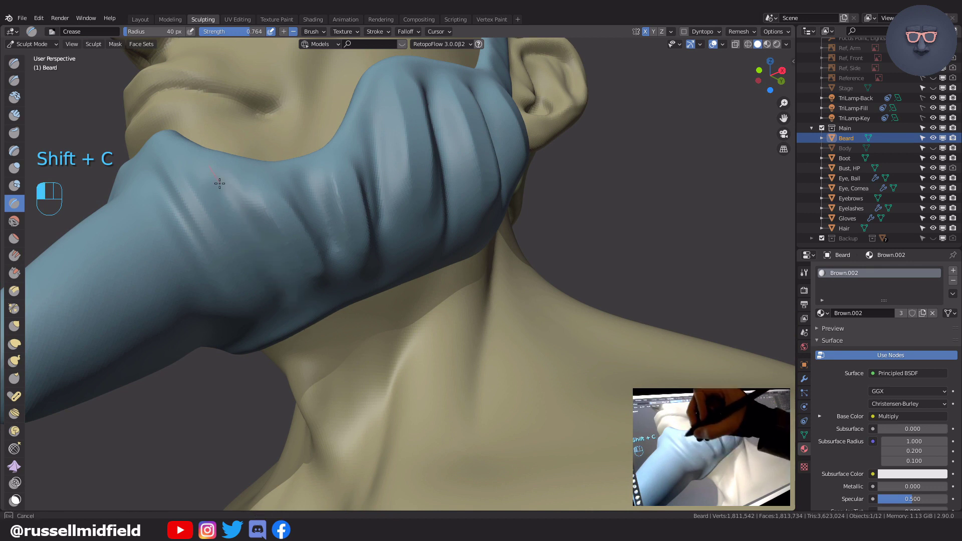
drag(220, 183, 275, 276)
middle_drag(291, 278, 328, 300)
shift+drag(258, 181, 290, 202)
middle_drag(313, 290, 306, 250)
shift+drag(270, 211, 303, 260)
mouse_move(401, 193)
middle_down()
mouse_move(452, 223)
mouse_move(355, 212)
middle_up()
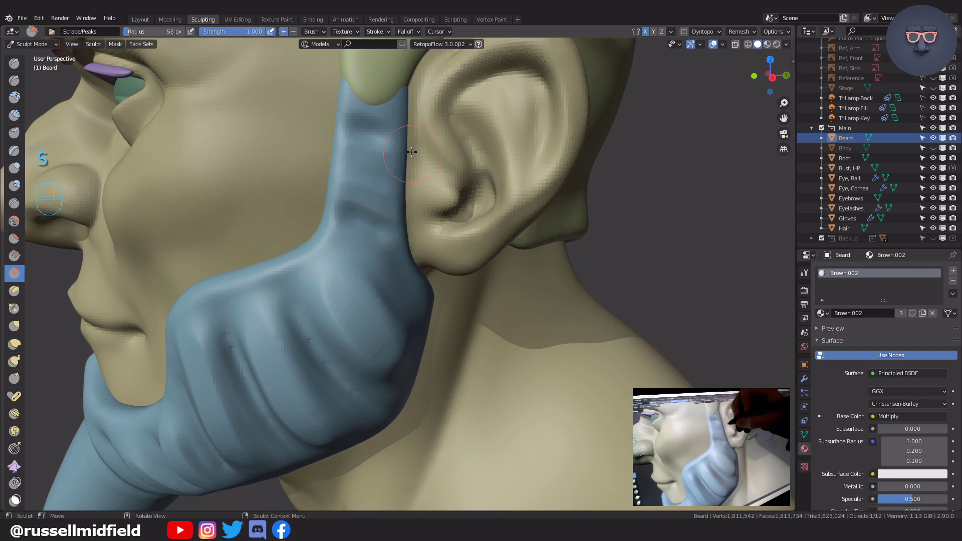
Step: Work the sideburn's base with the Crease brush at a readjusted radius, undoing an unwanted stroke, and remesh the beard
middle_drag(378, 224, 322, 215)
key(shift+c)
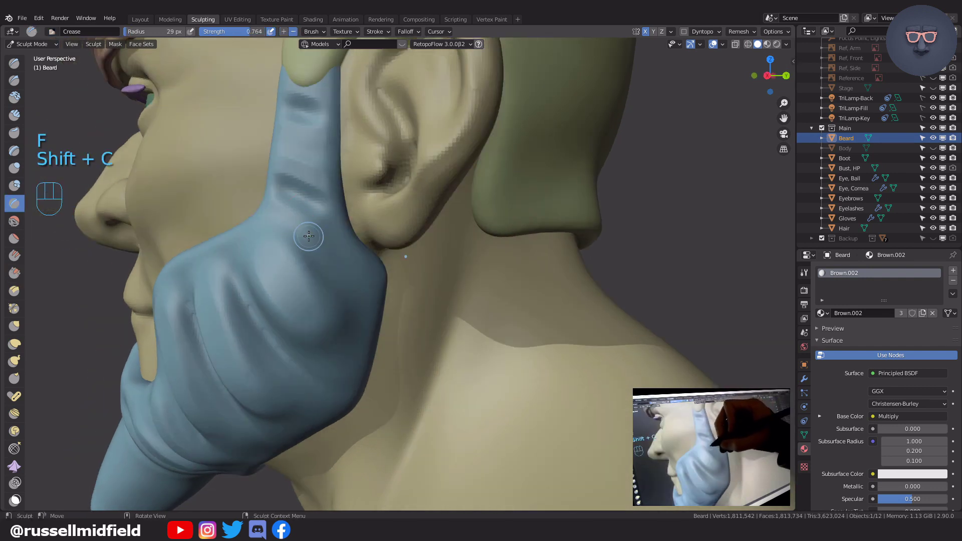
middle_drag(331, 249, 370, 246)
key(ctrl+z)
key(f)
click(384, 246)
mouse_move(398, 210)
ctrl+middle_down()
mouse_move(359, 212)
mouse_move(460, 193)
mouse_move(426, 201)
ctrl+middle_up()
key(ctrl+r)
Step: Adjust the beard's shape beside the chin with the Elastic Deform brush at a readjusted radius
key(f)
click(310, 189)
key(g)
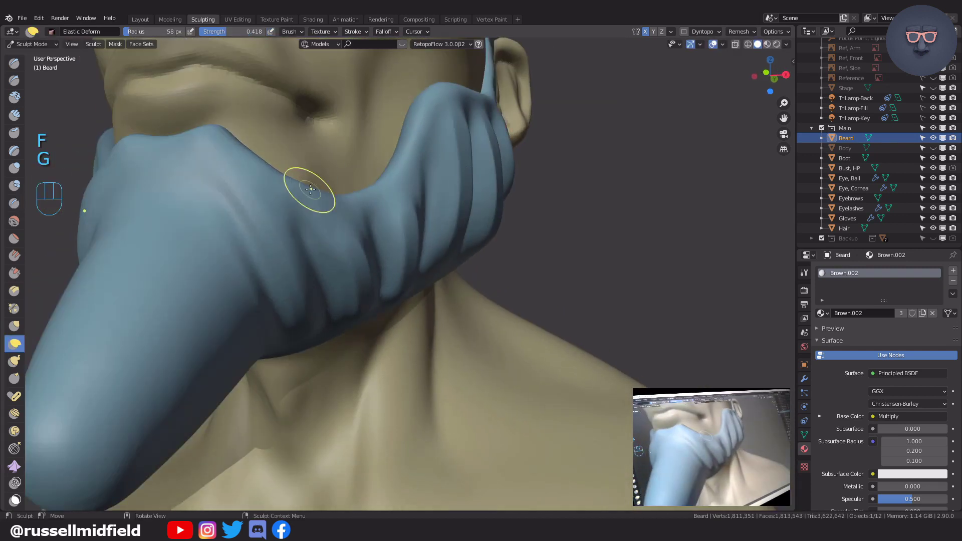
middle_drag(262, 166, 501, 280)
key(f)
click(518, 217)
key(n)
Step: Lasso-mask the long tuft hanging from the chin, slice it off the beard and remesh the result
shift+middle_drag(502, 281, 598, 305)
shift+middle_drag(598, 305, 596, 247)
ctrl+shift+drag(406, 309, 451, 301)
middle_drag(451, 300, 526, 300)
key(q)
click(115, 44)
click(190, 225)
middle_drag(481, 241, 494, 208)
key(ctrl+r)
Step: Smooth the cut area of the shortened chin from several sides and remesh the beard again
middle_drag(462, 260, 451, 216)
shift+drag(360, 186, 401, 261)
middle_drag(452, 261, 512, 239)
shift+drag(511, 239, 545, 231)
mouse_move(545, 230)
middle_down()
mouse_move(499, 161)
mouse_move(451, 226)
middle_up()
key(ctrl+r)
Step: Shape the shortened chin with Scrape/Peaks at 114 px and smooth its surface into a rounded form
click(14, 273)
mouse_move(381, 241)
mouse_down()
mouse_move(369, 259)
mouse_move(401, 271)
mouse_up()
mouse_move(395, 250)
middle_down()
mouse_move(349, 299)
mouse_move(361, 251)
middle_up()
mouse_move(361, 251)
shift+mouse_down()
mouse_move(346, 253)
mouse_move(337, 311)
shift+mouse_up()
middle_drag(401, 290, 369, 279)
shift+drag(369, 279, 351, 248)
mouse_move(350, 247)
middle_down()
mouse_move(567, 322)
mouse_move(561, 381)
middle_up()
mouse_move(562, 381)
middle_down()
mouse_move(516, 358)
mouse_move(559, 365)
middle_up()
scroll(558, 365, up, 3)
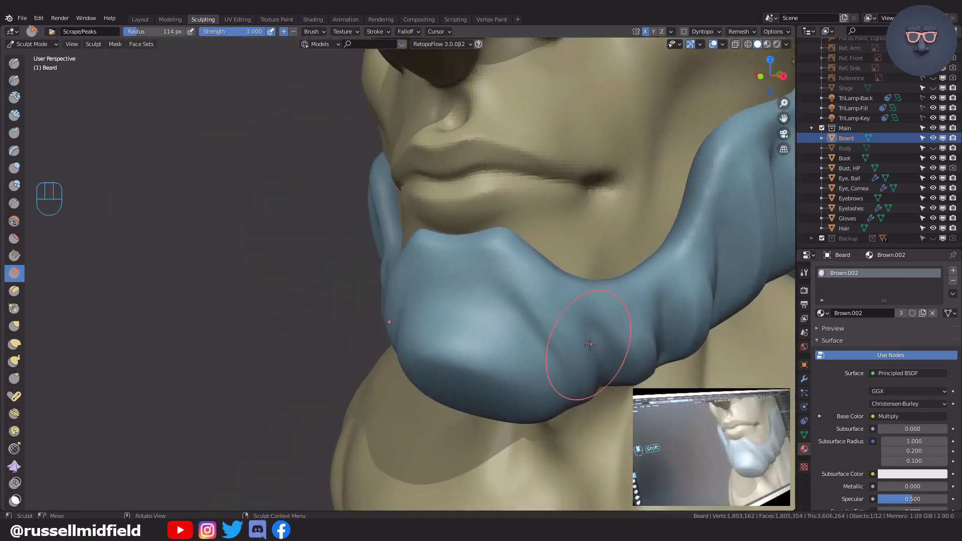
scroll(580, 355, down, 5)
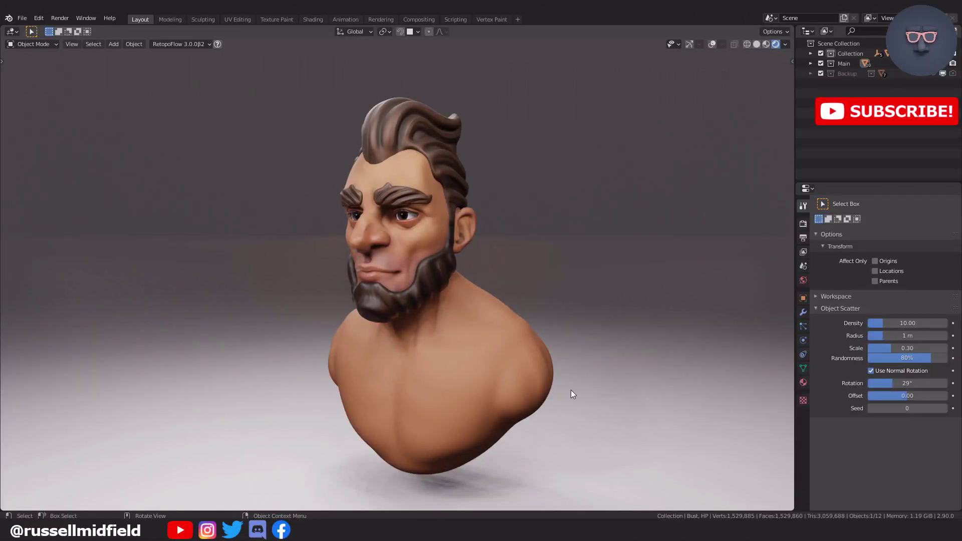
middle_drag(471, 383, 497, 383)
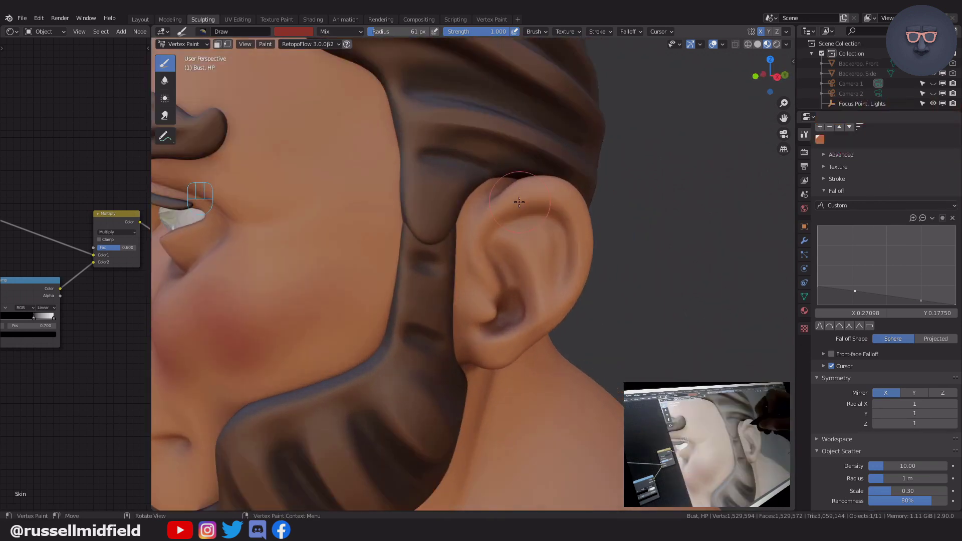
key(f)
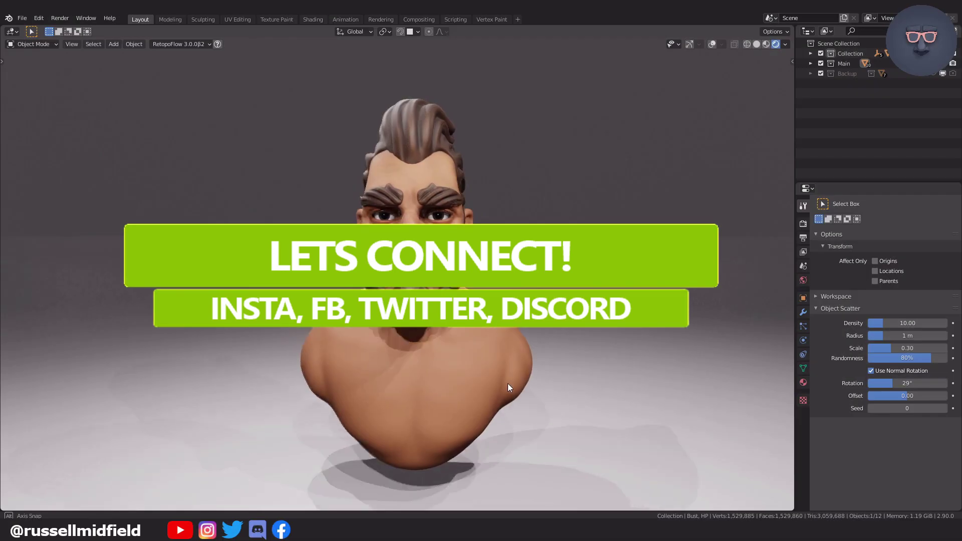
middle_drag(517, 384, 576, 385)
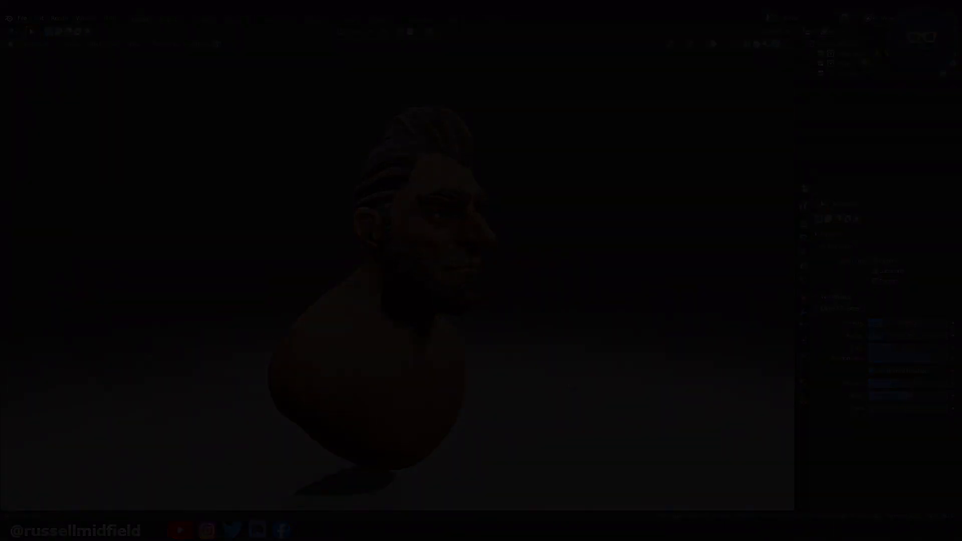